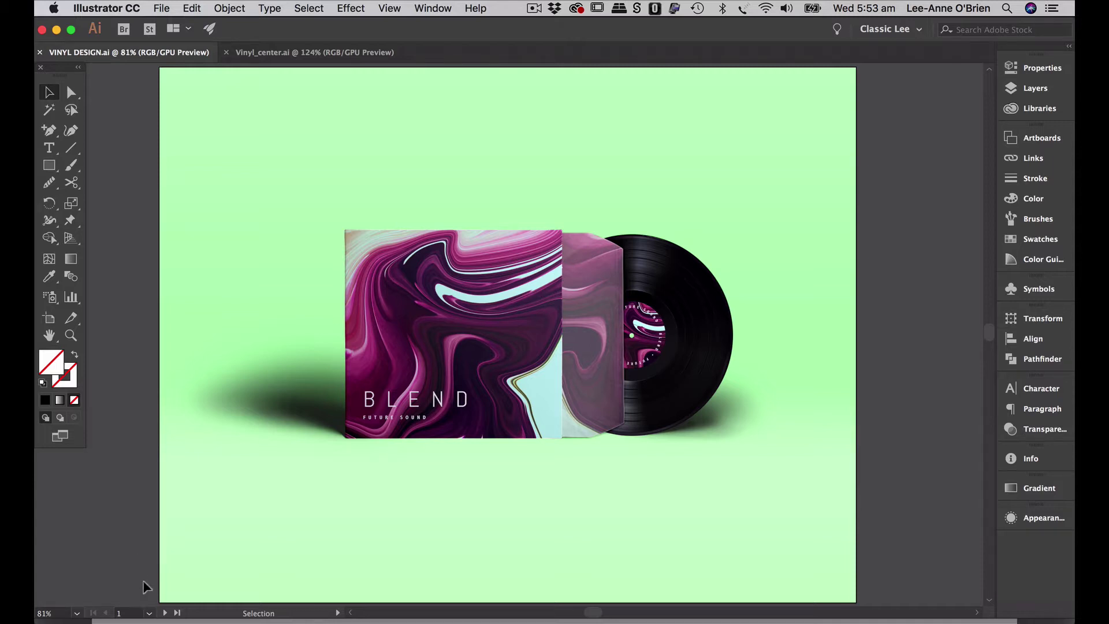
# Step: Review the Spotify monitor-and-phone, BLEND cover and vinyl record mockup artboards
pyautogui.click(166, 613)
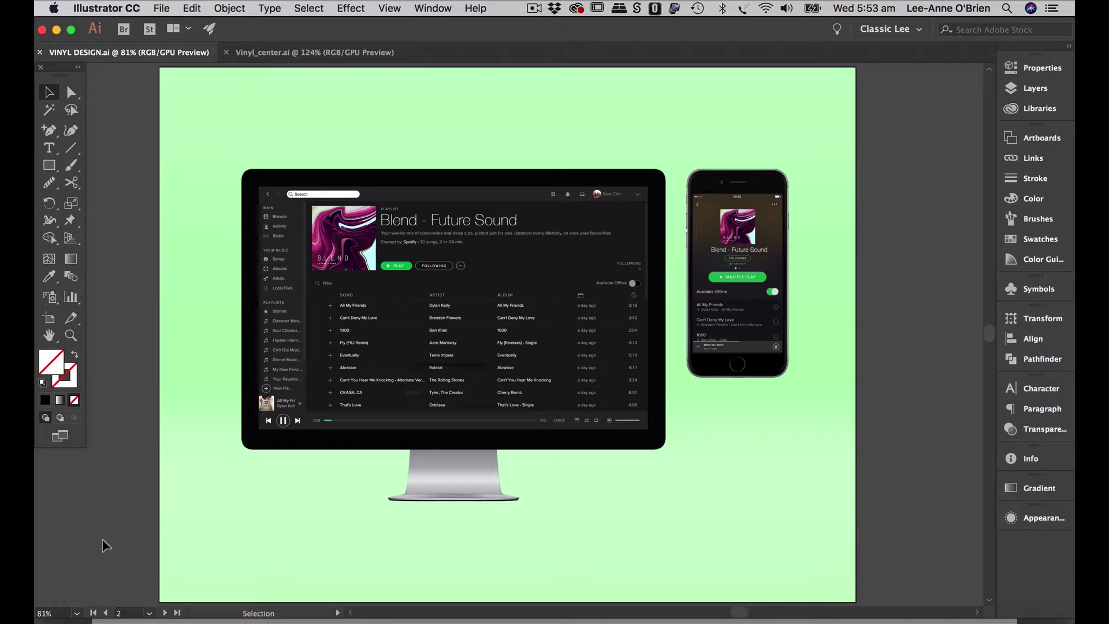
pyautogui.click(164, 612)
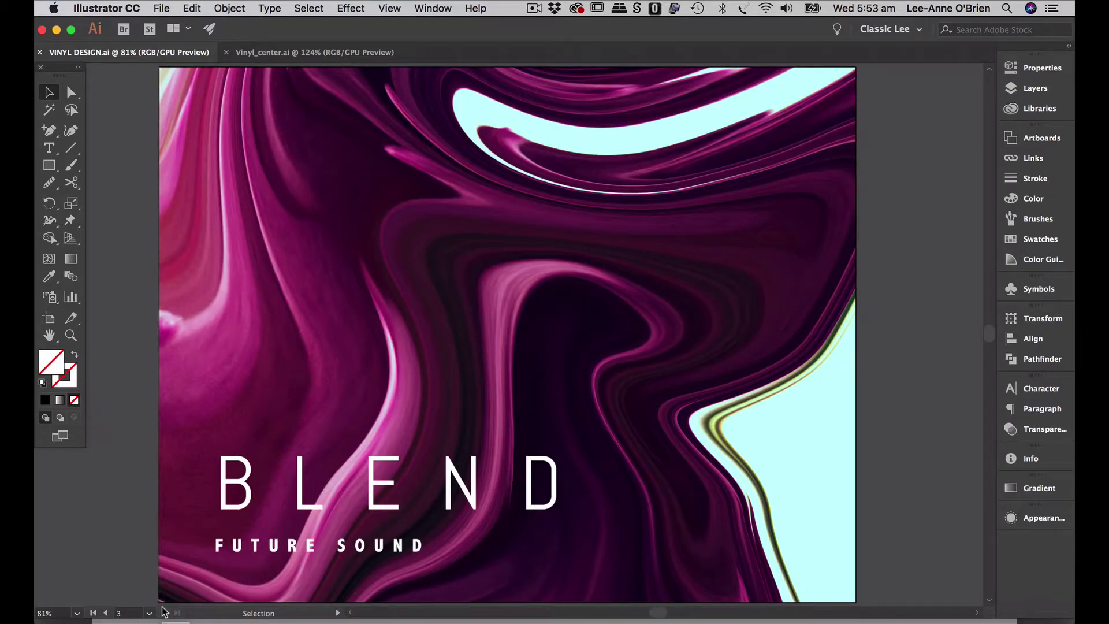
pyautogui.click(93, 612)
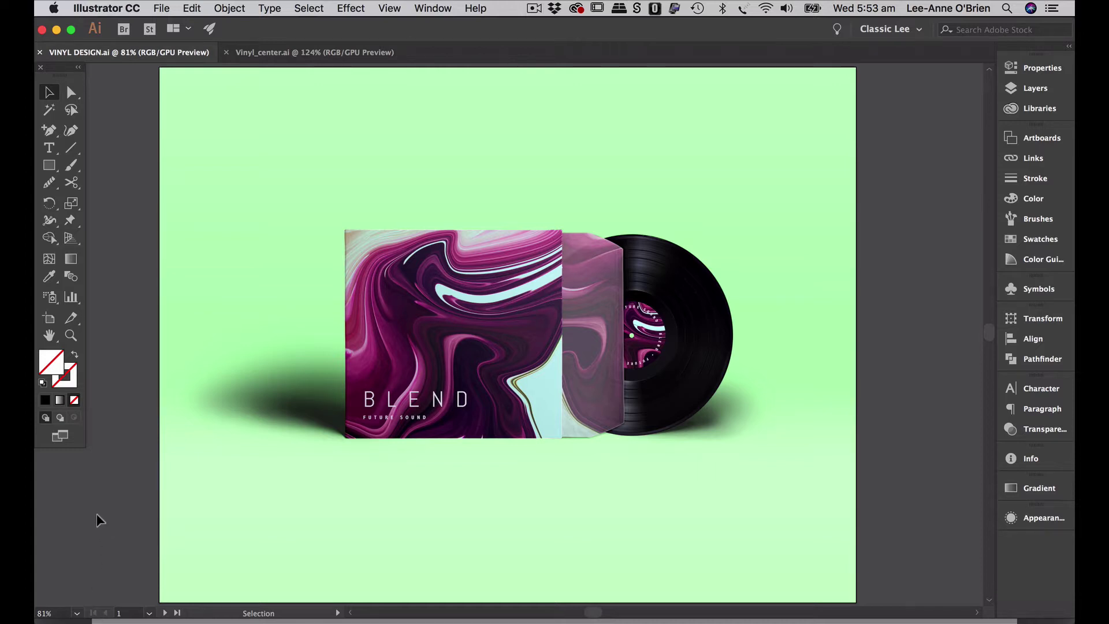
# Step: Copy the dahlia photo's credit line in Unsplash without saving the download, then return to Photoshop
pyautogui.press('super+Tab')
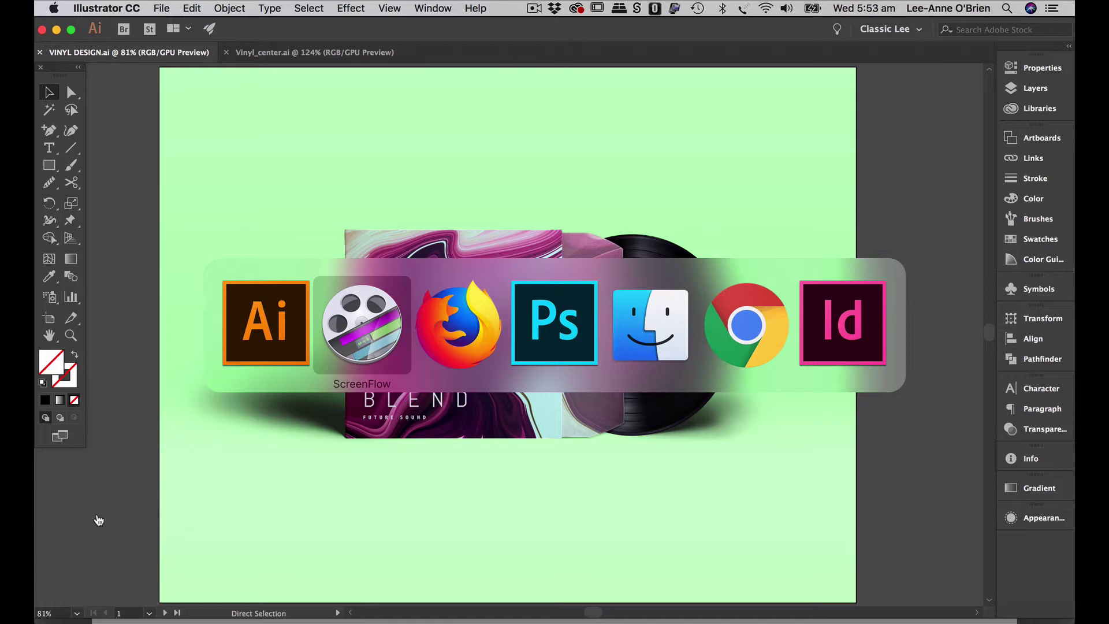
pyautogui.press('super+Tab')
pyautogui.press('super+Tab')
pyautogui.press('super+Tab')
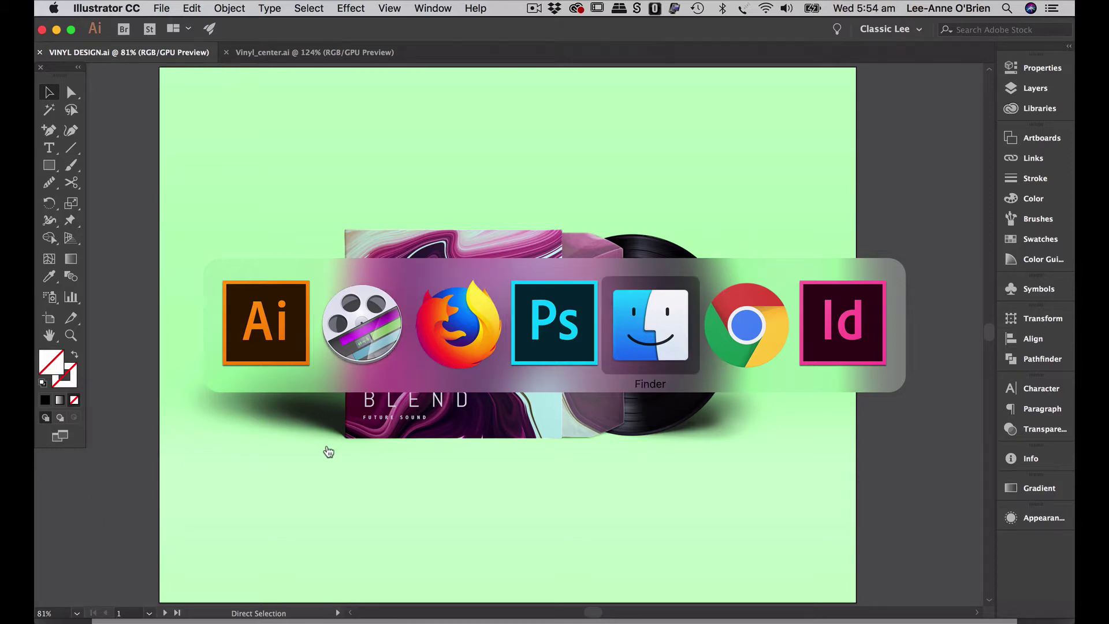
pyautogui.click(471, 312)
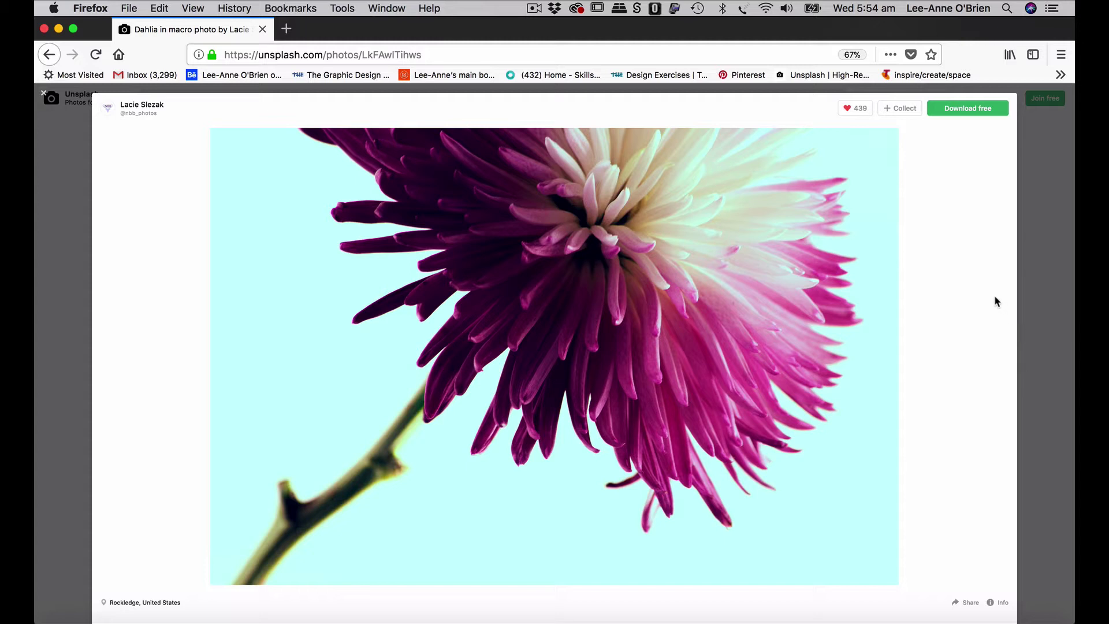
pyautogui.click(960, 112)
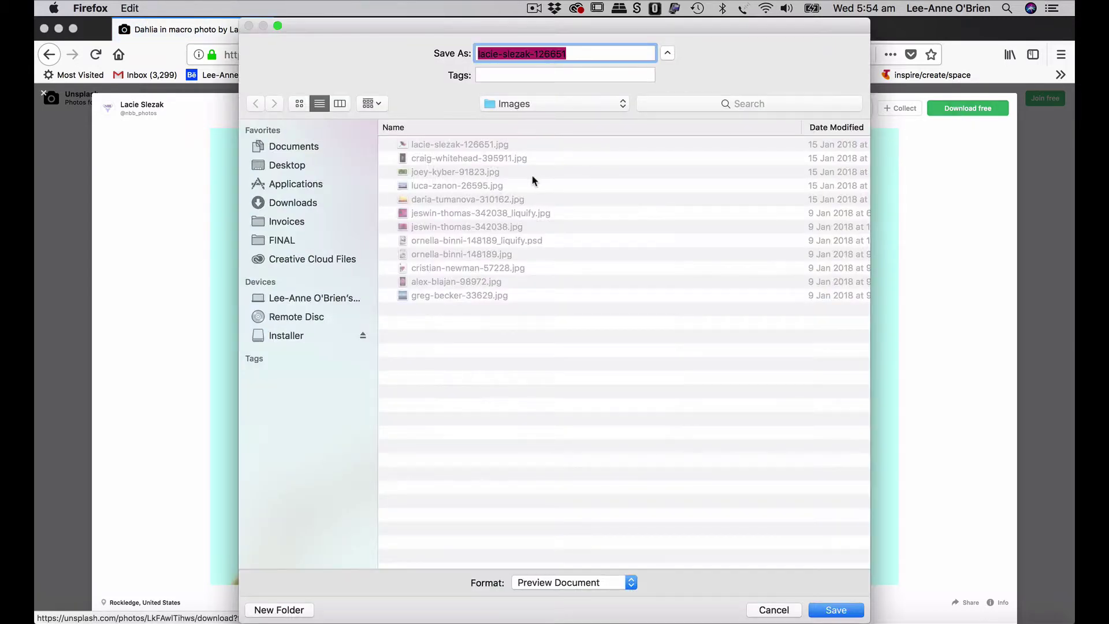
pyautogui.click(775, 611)
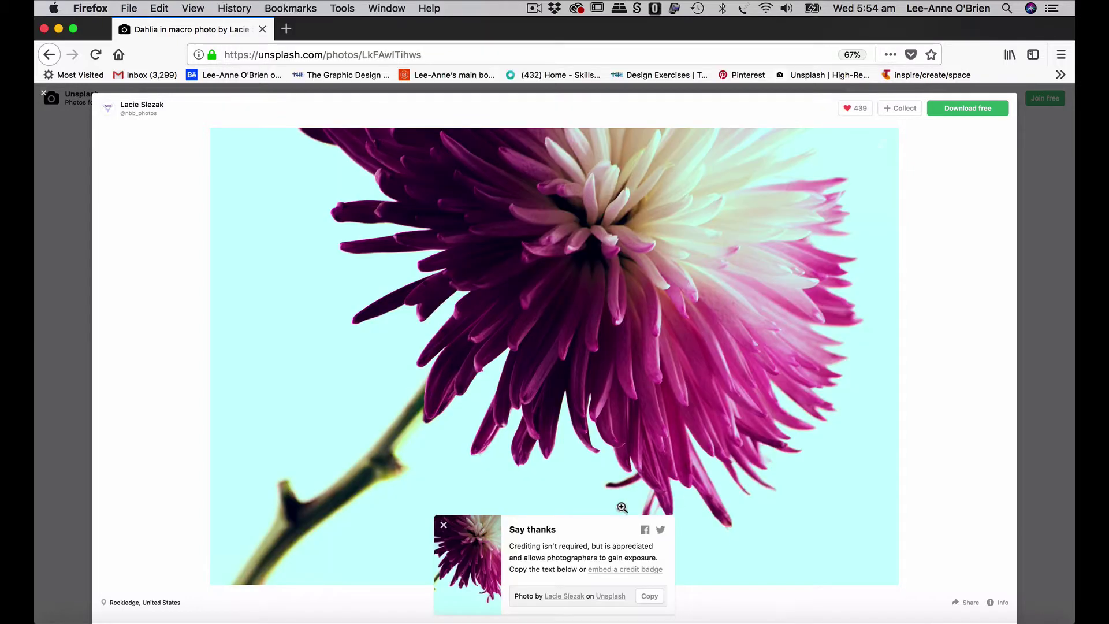
pyautogui.click(650, 596)
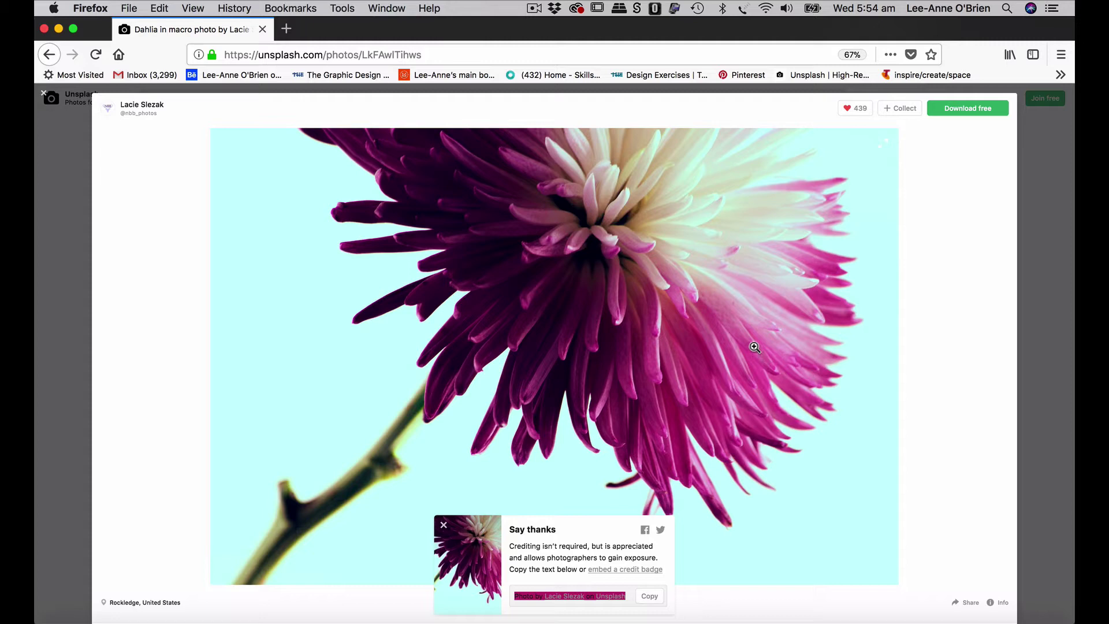
pyautogui.press('super+Tab')
pyautogui.press('super+Tab')
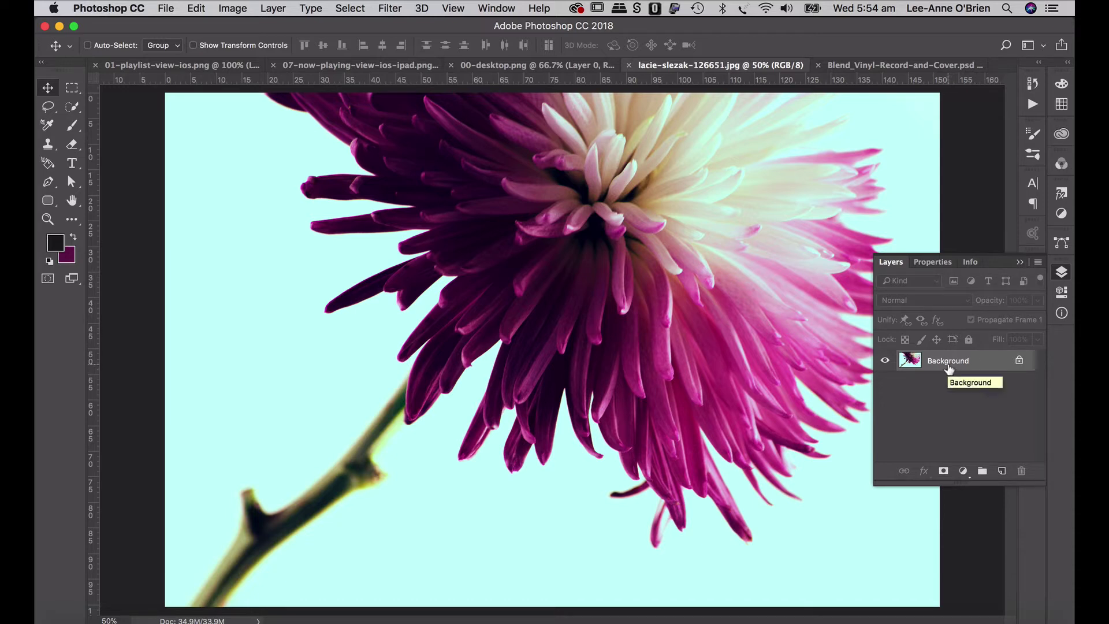
# Step: Duplicate the Background layer, rename the copy 'liquify', and close the Layers panel
pyautogui.moveTo(950, 370); pyautogui.dragTo(1004, 473)
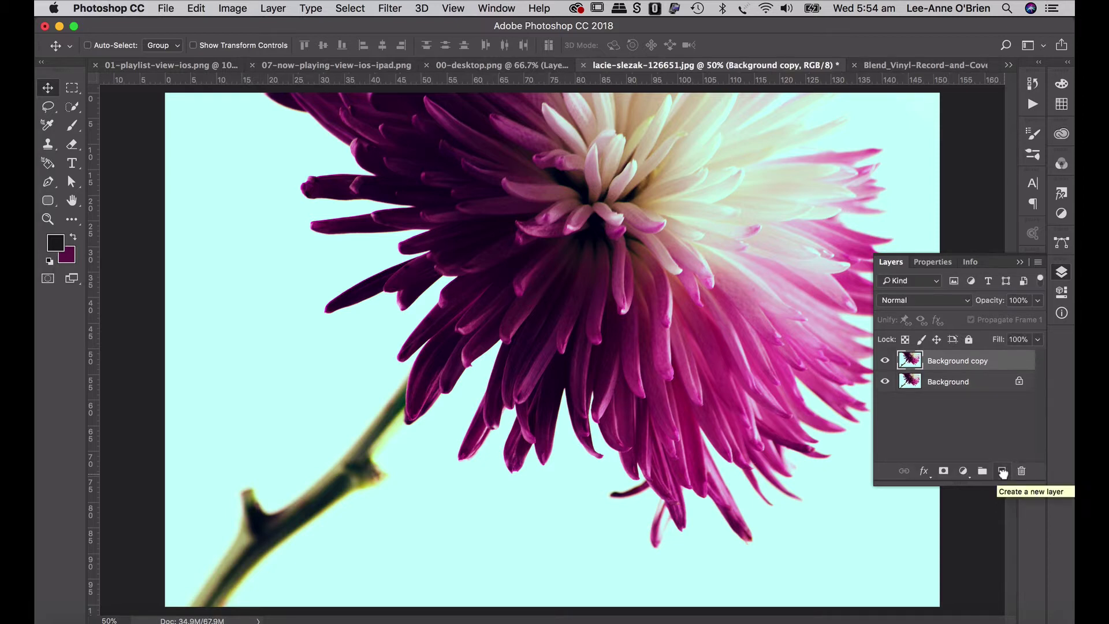
pyautogui.doubleClick(955, 362)
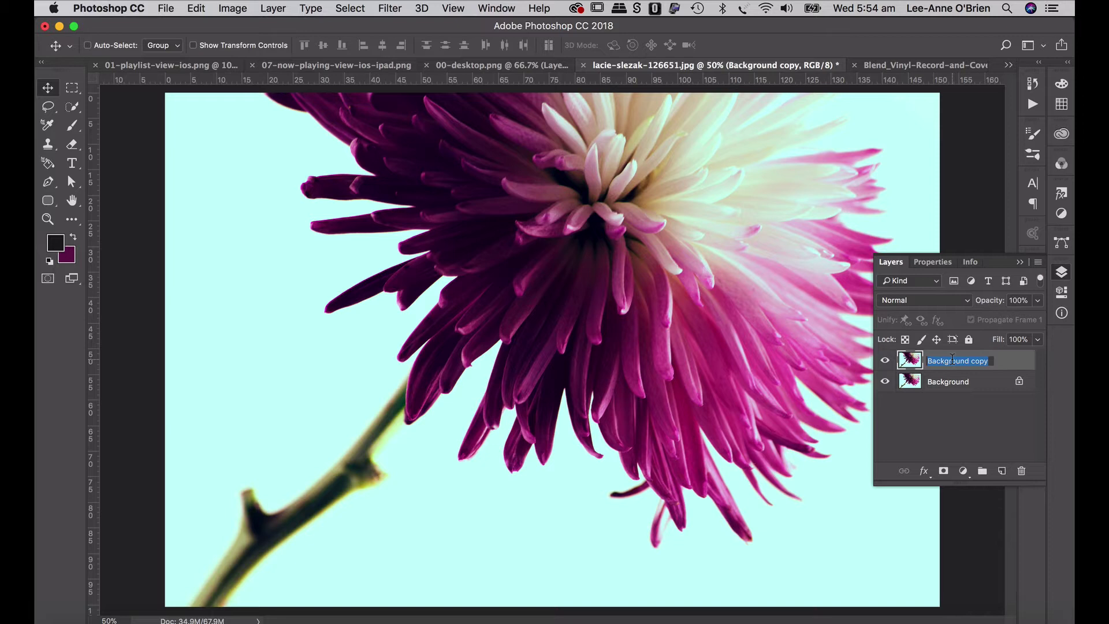
pyautogui.write('I')
pyautogui.press('Return')
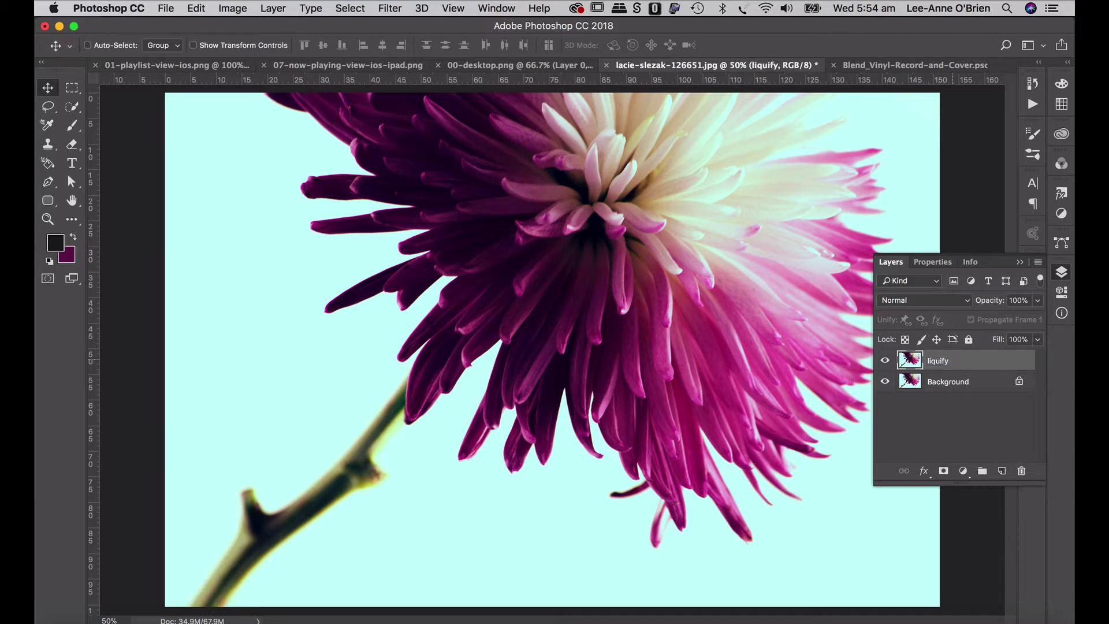
pyautogui.click(1020, 262)
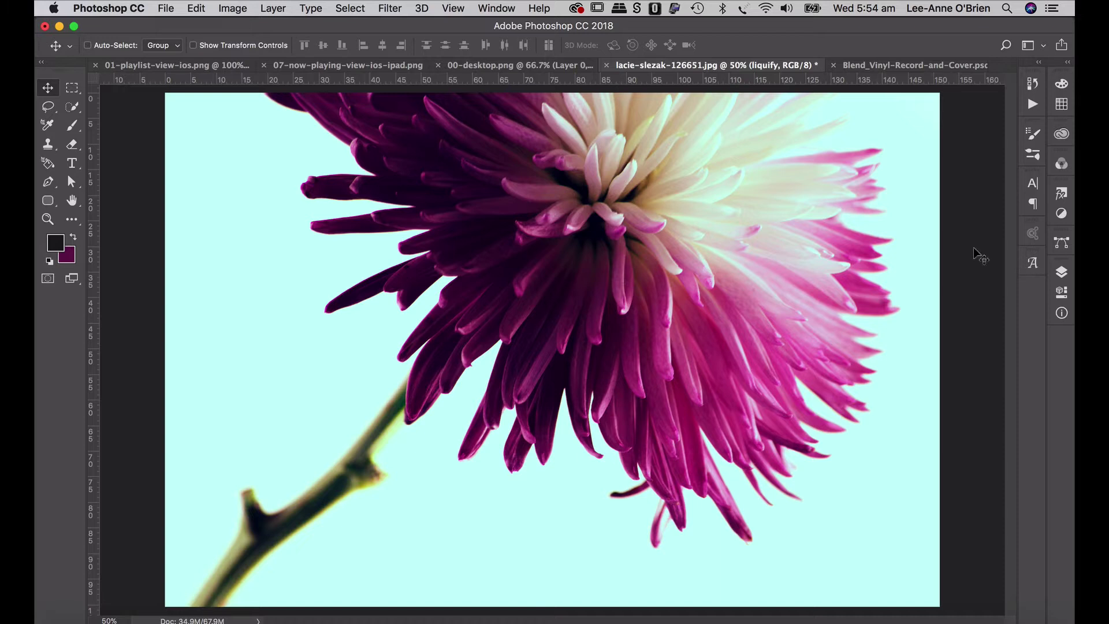
# Step: Open Filter > Liquify, raise the brush size to about 2234, and sweep the petals into a curve
pyautogui.click(391, 8)
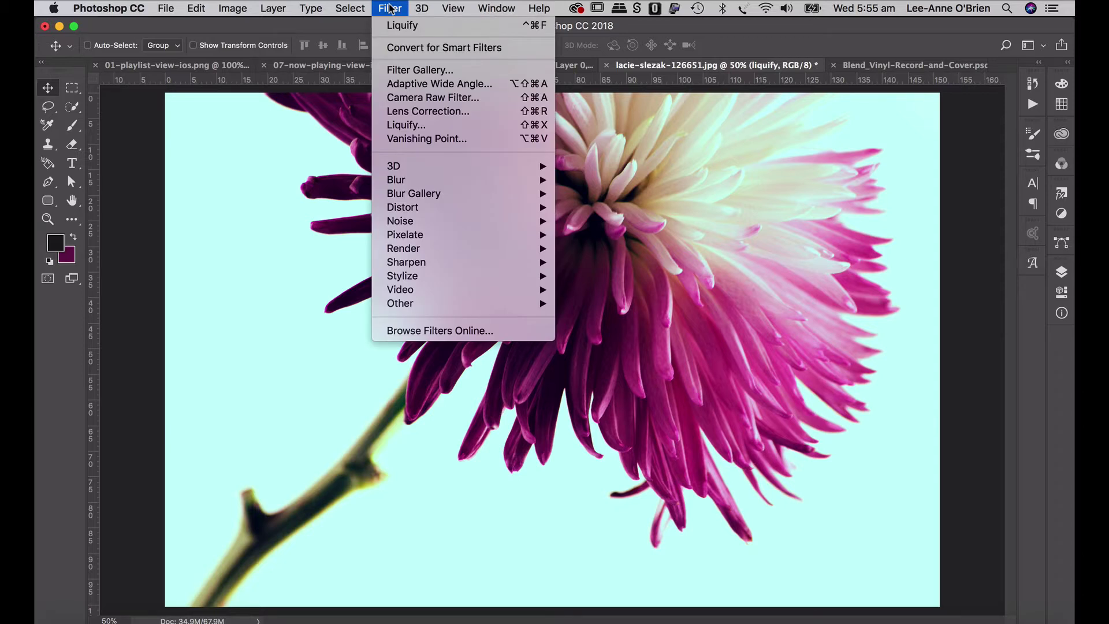
pyautogui.click(409, 126)
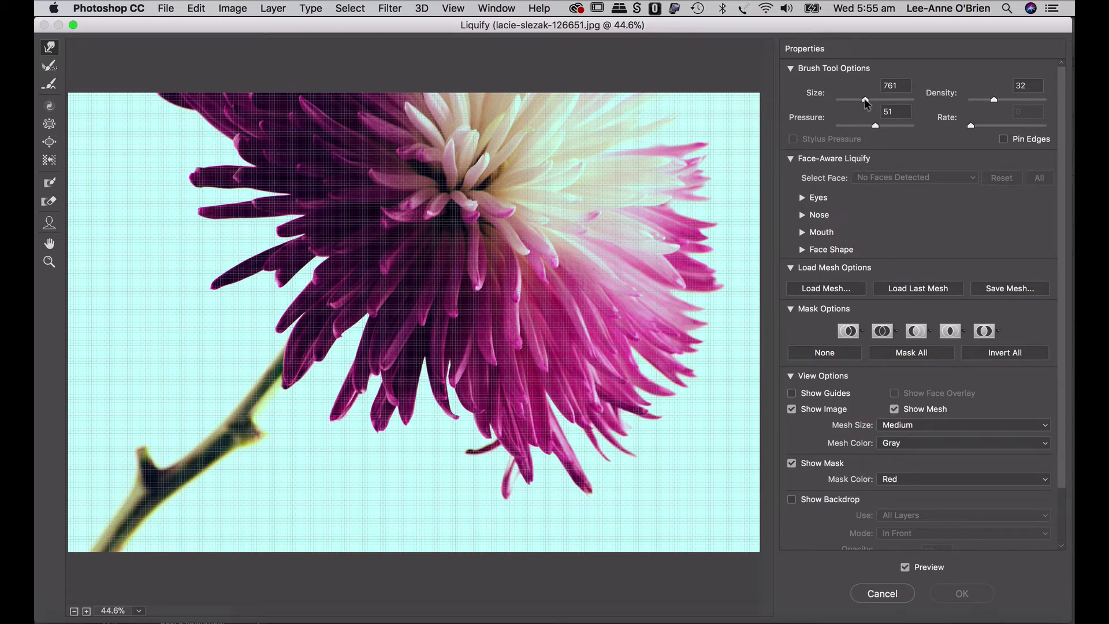
pyautogui.moveTo(866, 99); pyautogui.dragTo(878, 101)
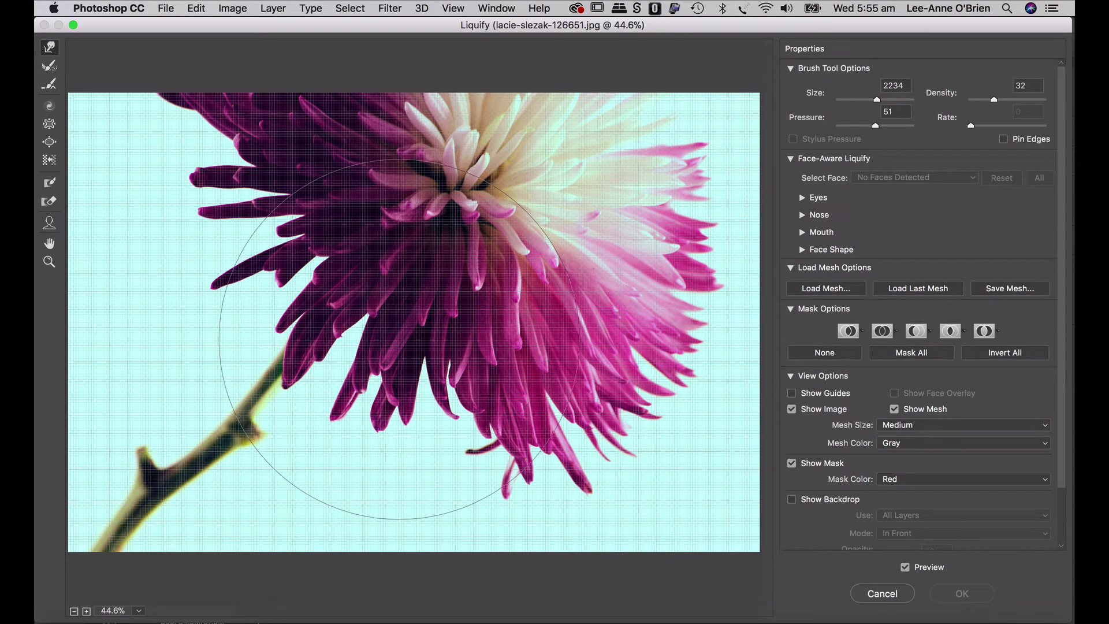
pyautogui.moveTo(398, 339)
pyautogui.mouseDown()
pyautogui.moveTo(442, 352)
pyautogui.moveTo(494, 327)
pyautogui.moveTo(507, 278)
pyautogui.moveTo(476, 235)
pyautogui.moveTo(358, 227)
pyautogui.moveTo(316, 256)
pyautogui.moveTo(291, 309)
pyautogui.moveTo(296, 372)
pyautogui.moveTo(331, 413)
pyautogui.moveTo(406, 429)
pyautogui.moveTo(520, 419)
pyautogui.moveTo(598, 341)
pyautogui.moveTo(595, 255)
pyautogui.moveTo(550, 202)
pyautogui.moveTo(462, 172)
pyautogui.moveTo(379, 162)
pyautogui.moveTo(321, 175)
pyautogui.moveTo(255, 230)
pyautogui.moveTo(222, 348)
pyautogui.moveTo(246, 426)
pyautogui.moveTo(305, 484)
pyautogui.moveTo(411, 493)
pyautogui.moveTo(548, 416)
pyautogui.moveTo(576, 341)
pyautogui.moveTo(516, 244)
pyautogui.moveTo(423, 198)
pyautogui.moveTo(291, 189)
pyautogui.moveTo(253, 219)
pyautogui.moveTo(191, 308)
pyautogui.moveTo(184, 423)
pyautogui.moveTo(244, 497)
pyautogui.moveTo(313, 533)
pyautogui.moveTo(388, 543)
pyautogui.moveTo(438, 503)
pyautogui.moveTo(494, 415)
pyautogui.moveTo(493, 313)
pyautogui.moveTo(402, 236)
pyautogui.moveTo(309, 215)
pyautogui.moveTo(225, 223)
pyautogui.moveTo(175, 274)
pyautogui.moveTo(205, 209)
pyautogui.moveTo(266, 133)
pyautogui.moveTo(210, 246)
pyautogui.moveTo(242, 177)
pyautogui.moveTo(190, 251)
pyautogui.moveTo(72, 287)
pyautogui.moveTo(142, 220)
pyautogui.moveTo(72, 160)
pyautogui.moveTo(150, 188)
pyautogui.moveTo(84, 88)
pyautogui.moveTo(115, 269)
pyautogui.moveTo(82, 383)
pyautogui.moveTo(91, 470)
pyautogui.moveTo(170, 546)
pyautogui.moveTo(192, 496)
pyautogui.moveTo(191, 341)
pyautogui.moveTo(222, 373)
pyautogui.moveTo(277, 375)
pyautogui.moveTo(144, 497)
pyautogui.moveTo(185, 451)
pyautogui.moveTo(283, 271)
pyautogui.moveTo(307, 381)
pyautogui.moveTo(381, 219)
pyautogui.moveTo(231, 220)
pyautogui.moveTo(347, 404)
pyautogui.moveTo(416, 219)
pyautogui.moveTo(242, 301)
pyautogui.moveTo(341, 485)
pyautogui.moveTo(567, 416)
pyautogui.moveTo(641, 174)
pyautogui.mouseUp()
# Step: Sweep the stem, petals and pink strokes with Forward Warp into a spiral around the pale centre
pyautogui.moveTo(260, 375)
pyautogui.mouseDown()
pyautogui.moveTo(112, 471)
pyautogui.moveTo(151, 485)
pyautogui.moveTo(191, 463)
pyautogui.moveTo(150, 509)
pyautogui.moveTo(243, 555)
pyautogui.moveTo(306, 613)
pyautogui.moveTo(266, 474)
pyautogui.moveTo(421, 408)
pyautogui.moveTo(347, 462)
pyautogui.moveTo(416, 474)
pyautogui.moveTo(474, 393)
pyautogui.moveTo(439, 312)
pyautogui.moveTo(289, 416)
pyautogui.moveTo(174, 462)
pyautogui.mouseUp()
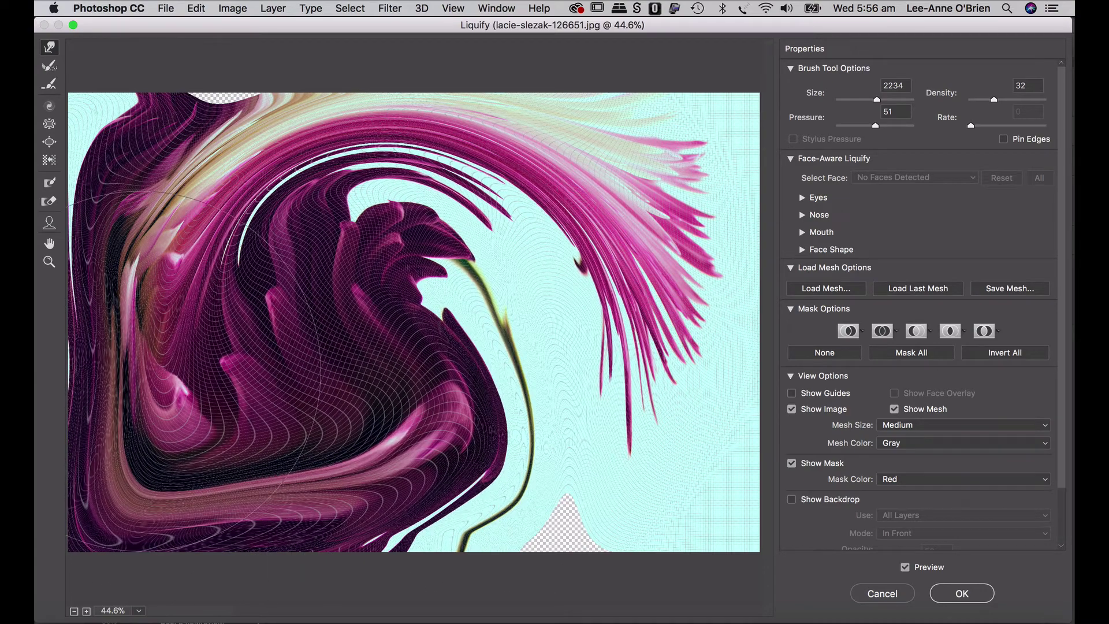
pyautogui.moveTo(173, 416)
pyautogui.mouseDown()
pyautogui.moveTo(150, 272)
pyautogui.moveTo(277, 219)
pyautogui.moveTo(413, 194)
pyautogui.moveTo(607, 323)
pyautogui.moveTo(734, 462)
pyautogui.moveTo(769, 552)
pyautogui.moveTo(632, 622)
pyautogui.moveTo(551, 619)
pyautogui.mouseUp()
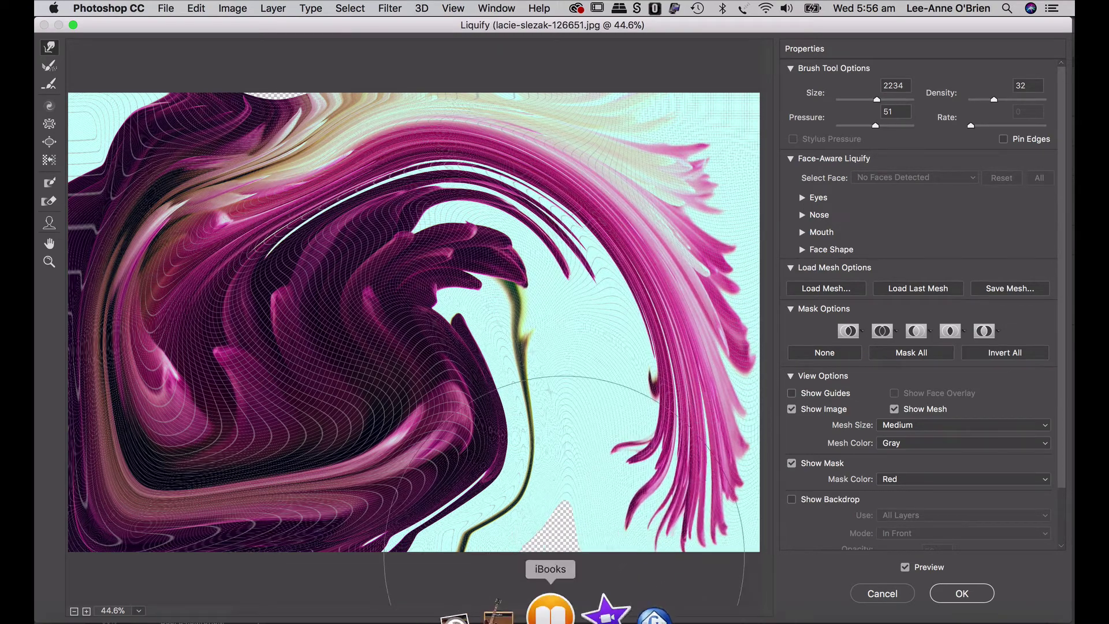
pyautogui.moveTo(565, 556)
pyautogui.mouseDown()
pyautogui.moveTo(563, 502)
pyautogui.moveTo(552, 528)
pyautogui.moveTo(517, 555)
pyautogui.moveTo(436, 552)
pyautogui.moveTo(648, 157)
pyautogui.moveTo(626, 156)
pyautogui.moveTo(666, 149)
pyautogui.moveTo(750, 93)
pyautogui.moveTo(623, 157)
pyautogui.moveTo(639, 145)
pyautogui.moveTo(772, 123)
pyautogui.moveTo(742, 175)
pyautogui.moveTo(772, 214)
pyautogui.moveTo(754, 278)
pyautogui.moveTo(772, 445)
pyautogui.moveTo(733, 431)
pyautogui.moveTo(592, 492)
pyautogui.moveTo(579, 436)
pyautogui.moveTo(536, 500)
pyautogui.moveTo(483, 534)
pyautogui.moveTo(287, 394)
pyautogui.moveTo(275, 432)
pyautogui.moveTo(202, 399)
pyautogui.moveTo(132, 312)
pyautogui.mouseUp()
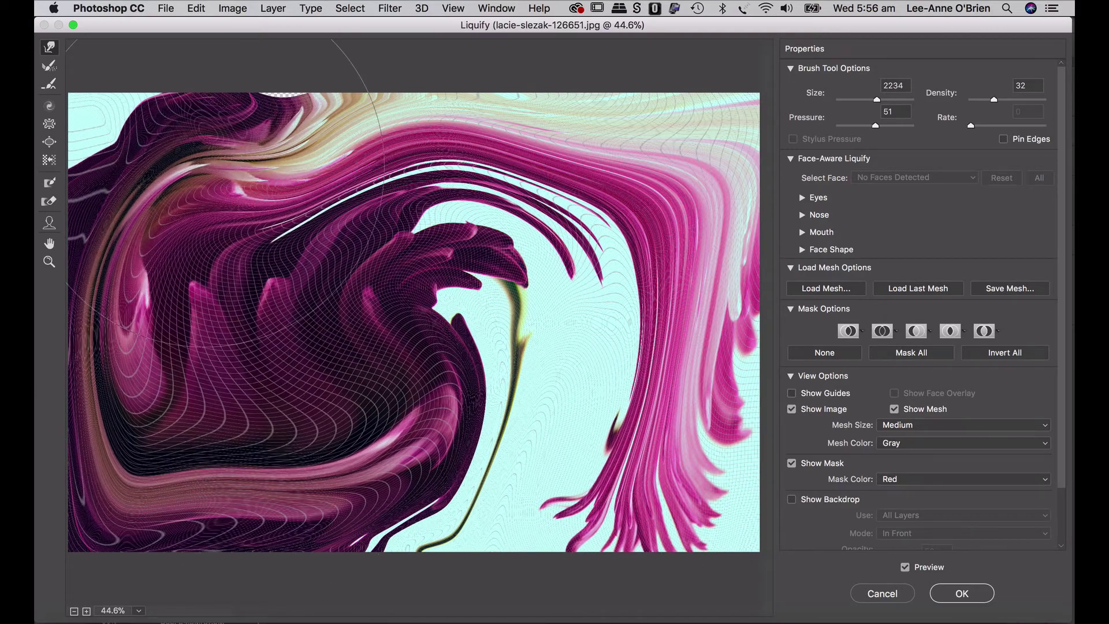
pyautogui.moveTo(205, 153)
pyautogui.mouseDown()
pyautogui.moveTo(474, 191)
pyautogui.moveTo(520, 324)
pyautogui.moveTo(425, 451)
pyautogui.moveTo(242, 404)
pyautogui.moveTo(289, 237)
pyautogui.moveTo(578, 307)
pyautogui.moveTo(448, 393)
pyautogui.moveTo(405, 332)
pyautogui.moveTo(232, 289)
pyautogui.moveTo(249, 398)
pyautogui.moveTo(462, 450)
pyautogui.moveTo(578, 439)
pyautogui.moveTo(636, 404)
pyautogui.mouseUp()
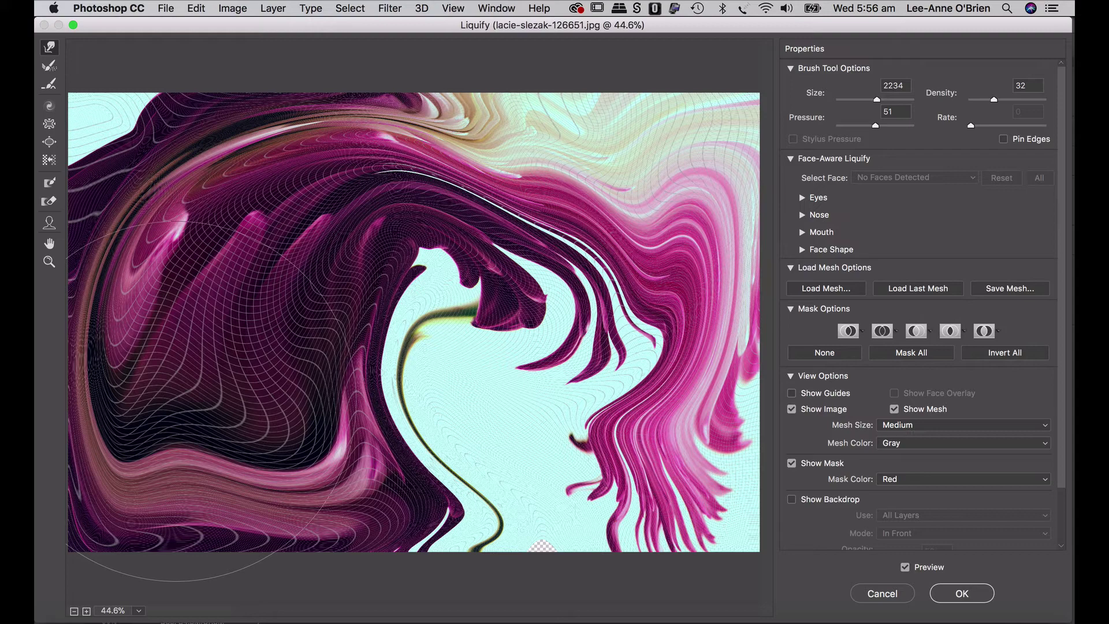
pyautogui.moveTo(191, 399)
pyautogui.mouseDown()
pyautogui.moveTo(266, 451)
pyautogui.moveTo(248, 416)
pyautogui.moveTo(128, 347)
pyautogui.moveTo(52, 168)
pyautogui.moveTo(231, 144)
pyautogui.moveTo(433, 150)
pyautogui.moveTo(636, 232)
pyautogui.moveTo(719, 460)
pyautogui.moveTo(612, 289)
pyautogui.moveTo(575, 162)
pyautogui.moveTo(566, 302)
pyautogui.moveTo(555, 324)
pyautogui.moveTo(531, 323)
pyautogui.moveTo(667, 235)
pyautogui.moveTo(664, 416)
pyautogui.moveTo(520, 508)
pyautogui.moveTo(359, 393)
pyautogui.moveTo(586, 162)
pyautogui.moveTo(520, 405)
pyautogui.moveTo(248, 364)
pyautogui.moveTo(359, 242)
pyautogui.moveTo(562, 486)
pyautogui.moveTo(358, 393)
pyautogui.moveTo(439, 220)
pyautogui.moveTo(607, 260)
pyautogui.mouseUp()
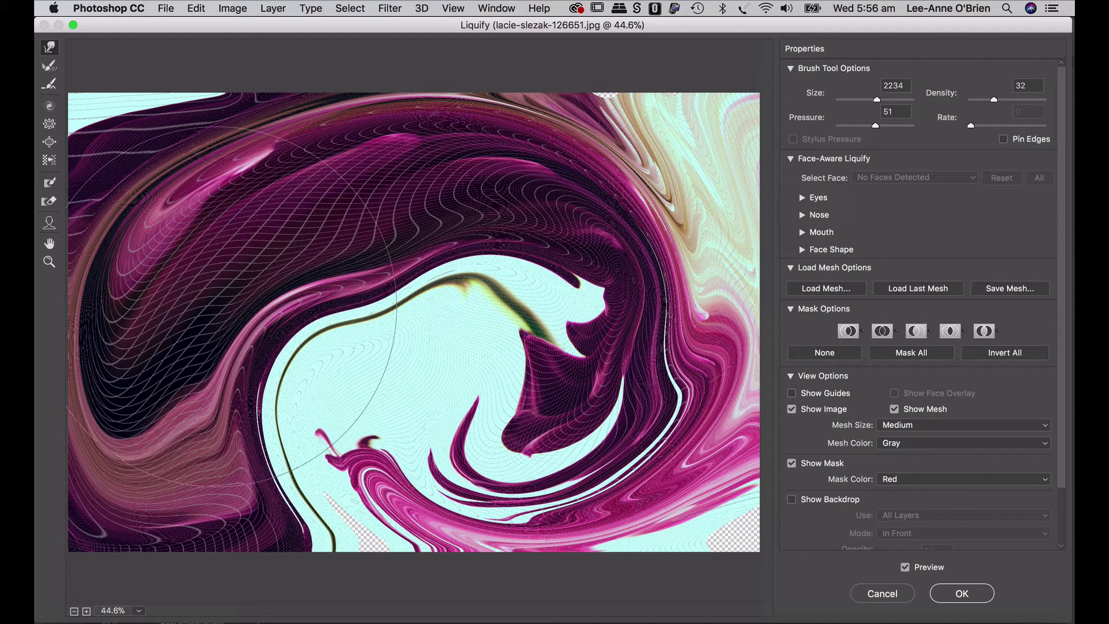
pyautogui.moveTo(115, 289)
pyautogui.mouseDown()
pyautogui.moveTo(260, 404)
pyautogui.moveTo(422, 508)
pyautogui.mouseUp()
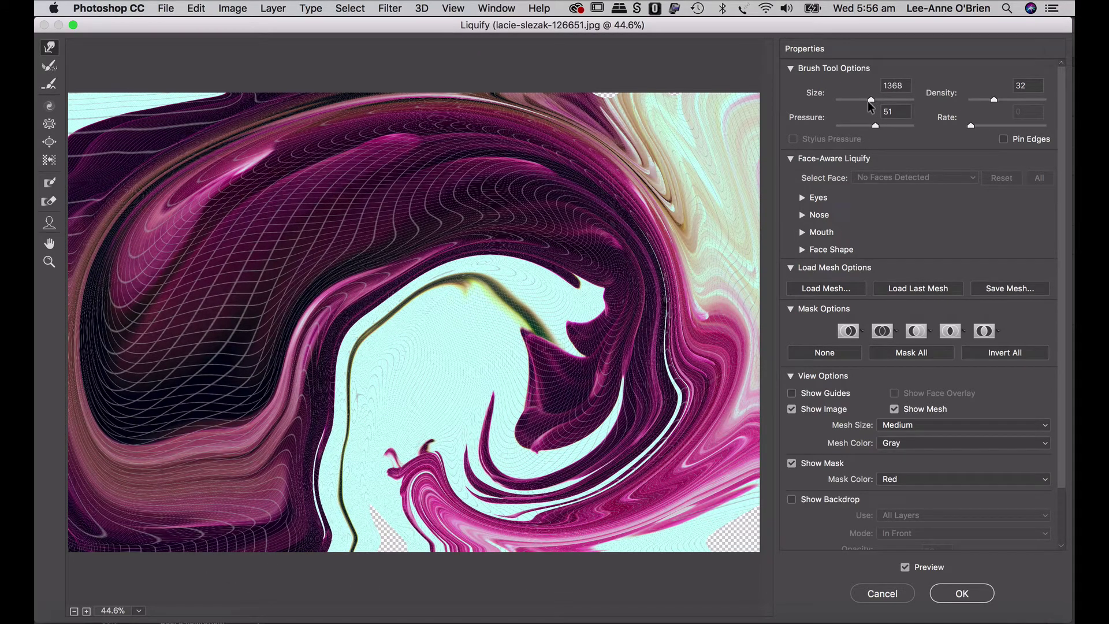
# Step: Push the lower-left swirl, central purple shape and central bands left and upward
pyautogui.moveTo(409, 340)
pyautogui.mouseDown()
pyautogui.moveTo(422, 446)
pyautogui.moveTo(370, 473)
pyautogui.moveTo(159, 127)
pyautogui.moveTo(335, 116)
pyautogui.moveTo(220, 161)
pyautogui.moveTo(328, 302)
pyautogui.moveTo(242, 323)
pyautogui.moveTo(231, 370)
pyautogui.moveTo(329, 445)
pyautogui.mouseUp()
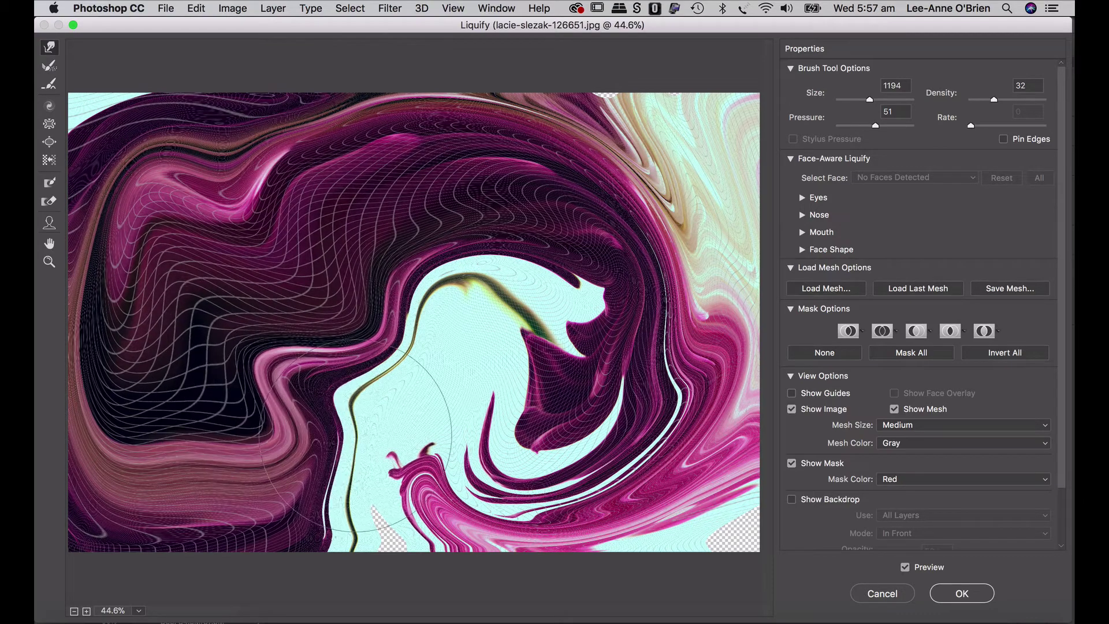
pyautogui.moveTo(641, 405)
pyautogui.mouseDown()
pyautogui.moveTo(584, 410)
pyautogui.moveTo(465, 375)
pyautogui.moveTo(459, 294)
pyautogui.moveTo(477, 241)
pyautogui.moveTo(710, 381)
pyautogui.moveTo(662, 410)
pyautogui.moveTo(477, 369)
pyautogui.moveTo(468, 320)
pyautogui.moveTo(485, 289)
pyautogui.moveTo(529, 517)
pyautogui.moveTo(502, 523)
pyautogui.moveTo(466, 484)
pyautogui.moveTo(446, 427)
pyautogui.moveTo(483, 393)
pyautogui.moveTo(422, 544)
pyautogui.moveTo(376, 540)
pyautogui.moveTo(466, 612)
pyautogui.moveTo(367, 544)
pyautogui.moveTo(460, 555)
pyautogui.moveTo(342, 492)
pyautogui.moveTo(315, 463)
pyautogui.moveTo(448, 540)
pyautogui.moveTo(626, 580)
pyautogui.moveTo(609, 554)
pyautogui.moveTo(315, 402)
pyautogui.moveTo(318, 419)
pyautogui.moveTo(475, 514)
pyautogui.mouseUp()
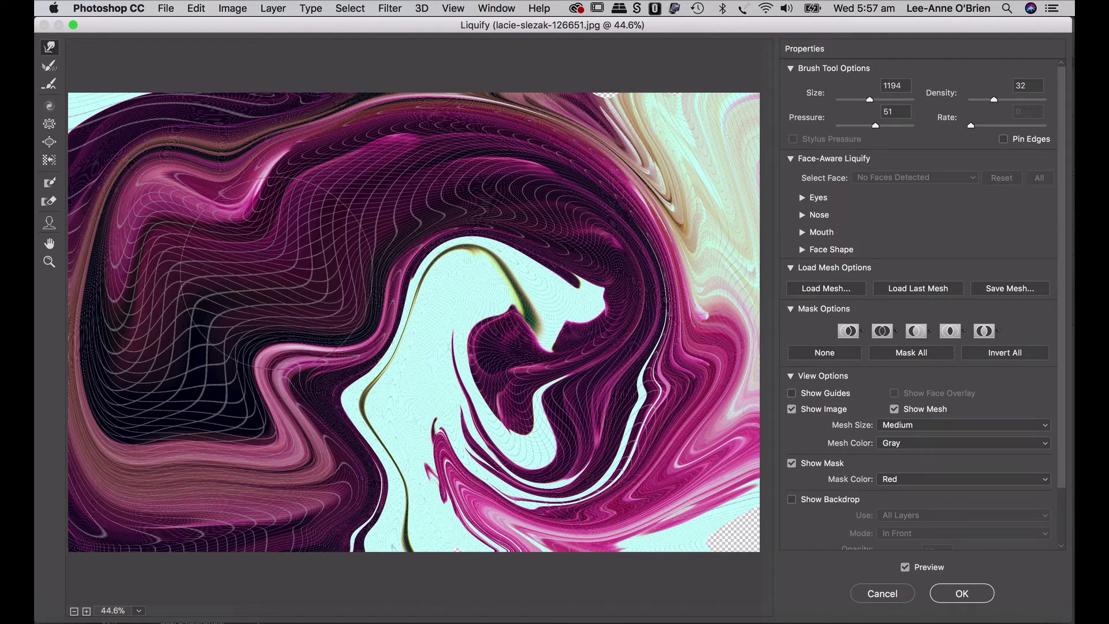
pyautogui.moveTo(269, 323)
pyautogui.mouseDown()
pyautogui.moveTo(231, 277)
pyautogui.moveTo(255, 231)
pyautogui.moveTo(563, 118)
pyautogui.moveTo(664, 107)
pyautogui.mouseUp()
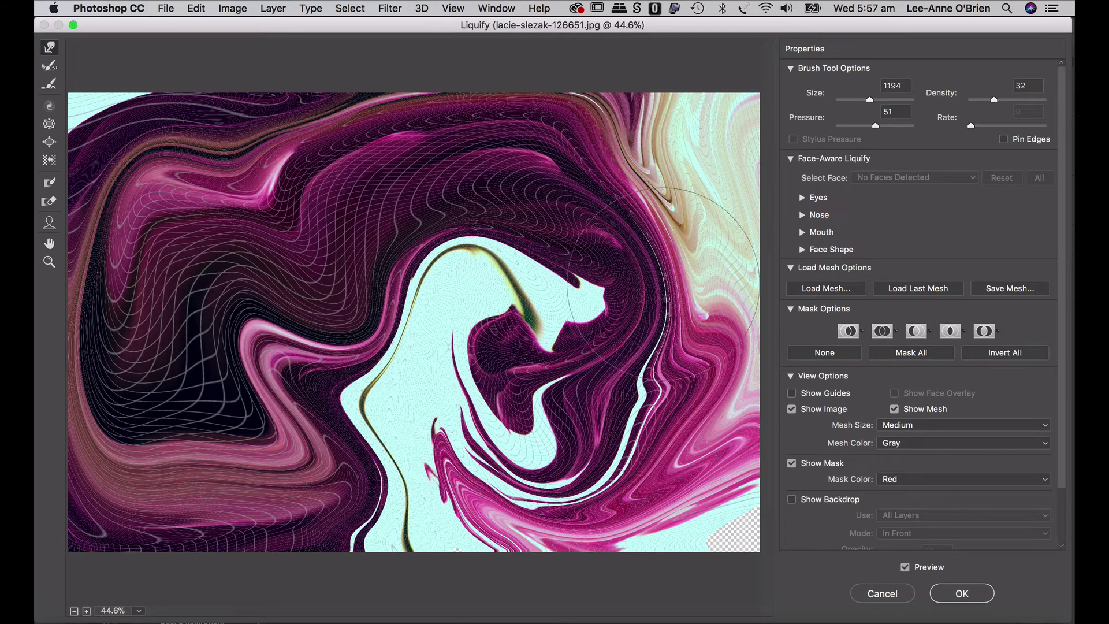
pyautogui.moveTo(619, 358)
pyautogui.mouseDown()
pyautogui.moveTo(500, 382)
pyautogui.moveTo(396, 303)
pyautogui.moveTo(439, 197)
pyautogui.mouseUp()
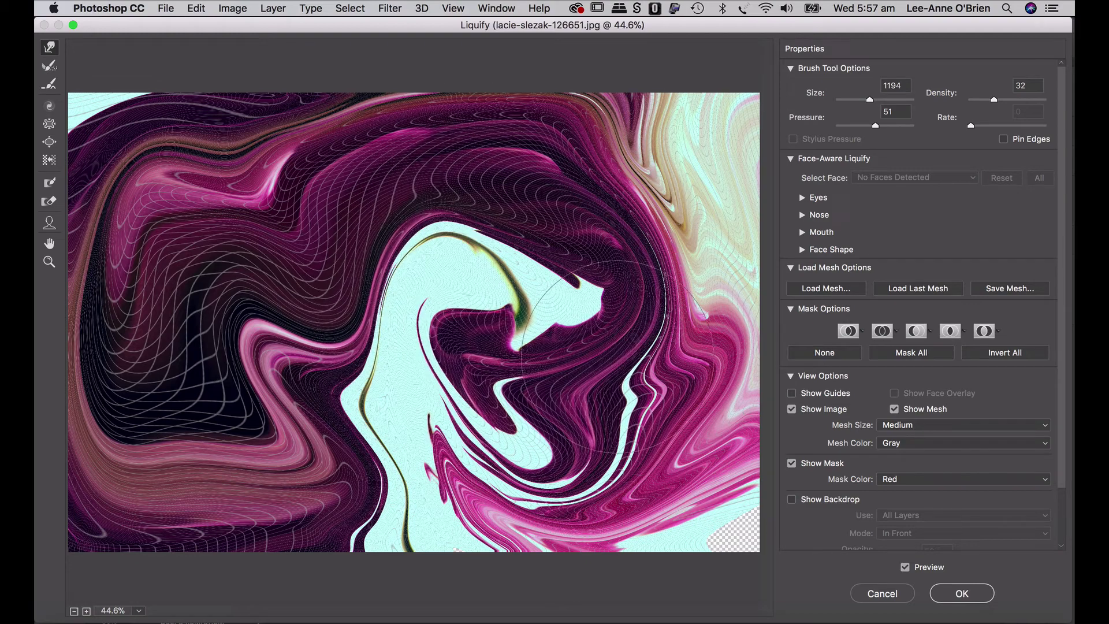
pyautogui.moveTo(624, 265)
pyautogui.mouseDown()
pyautogui.moveTo(419, 263)
pyautogui.moveTo(451, 150)
pyautogui.moveTo(624, 370)
pyautogui.moveTo(463, 249)
pyautogui.moveTo(656, 168)
pyautogui.moveTo(659, 416)
pyautogui.mouseUp()
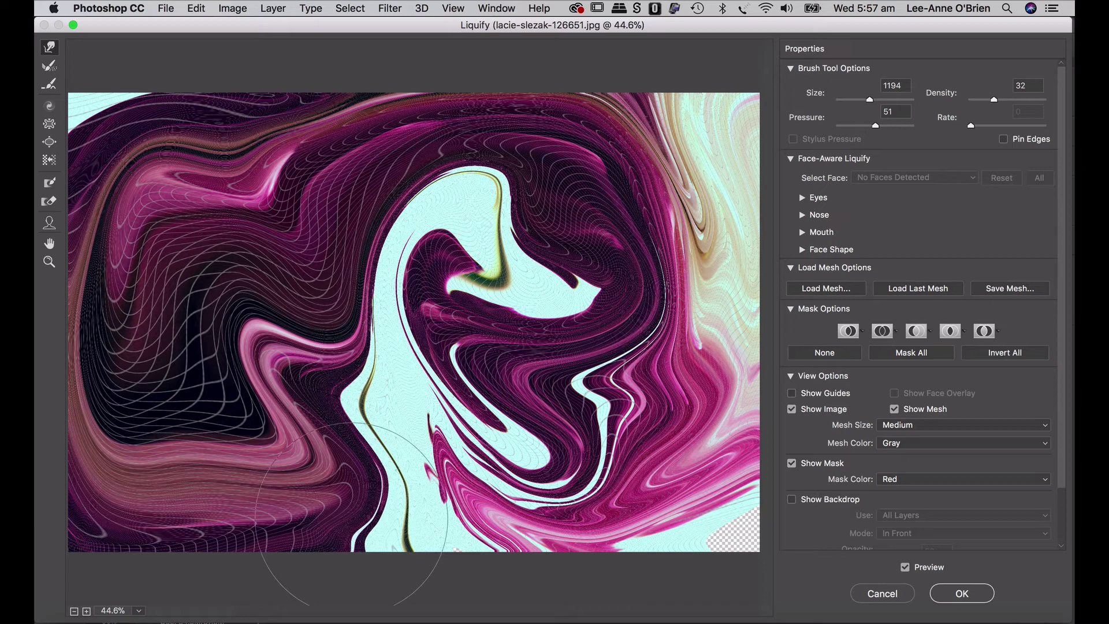
pyautogui.moveTo(156, 405); pyautogui.dragTo(438, 500)
# Step: Warp the upper-left, bottom and central bands further, then apply the Liquify
pyautogui.moveTo(208, 260)
pyautogui.mouseDown()
pyautogui.moveTo(191, 191)
pyautogui.moveTo(190, 116)
pyautogui.mouseUp()
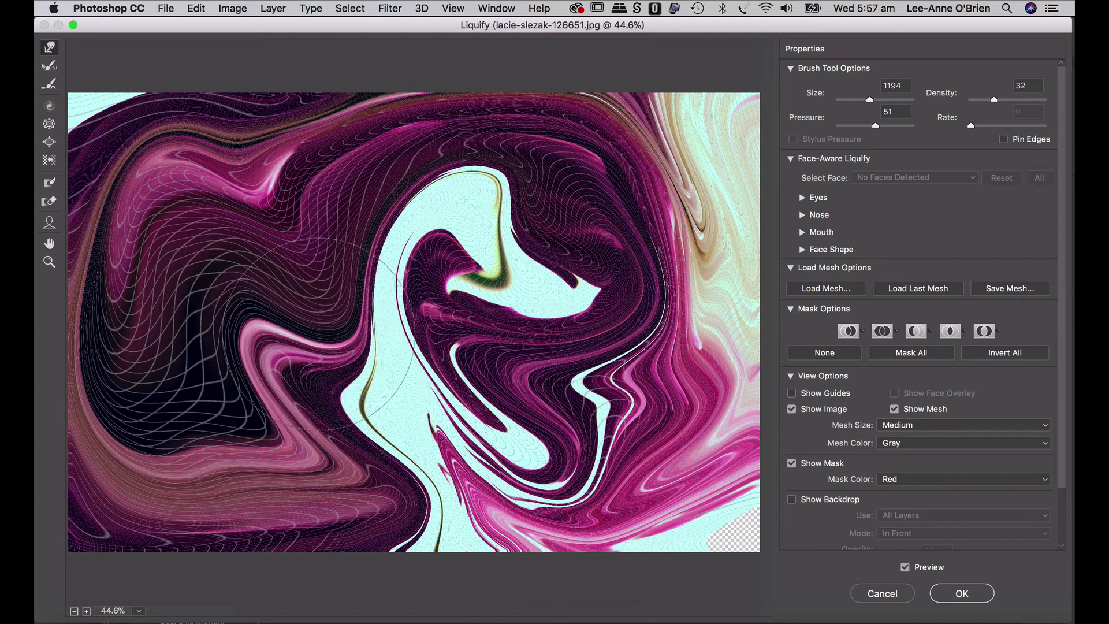
pyautogui.moveTo(323, 347)
pyautogui.mouseDown()
pyautogui.moveTo(448, 361)
pyautogui.moveTo(543, 338)
pyautogui.moveTo(557, 326)
pyautogui.moveTo(526, 254)
pyautogui.moveTo(583, 217)
pyautogui.mouseUp()
pyautogui.moveTo(359, 463)
pyautogui.mouseDown()
pyautogui.moveTo(393, 514)
pyautogui.moveTo(463, 520)
pyautogui.moveTo(584, 500)
pyautogui.mouseUp()
pyautogui.moveTo(399, 520); pyautogui.dragTo(664, 509)
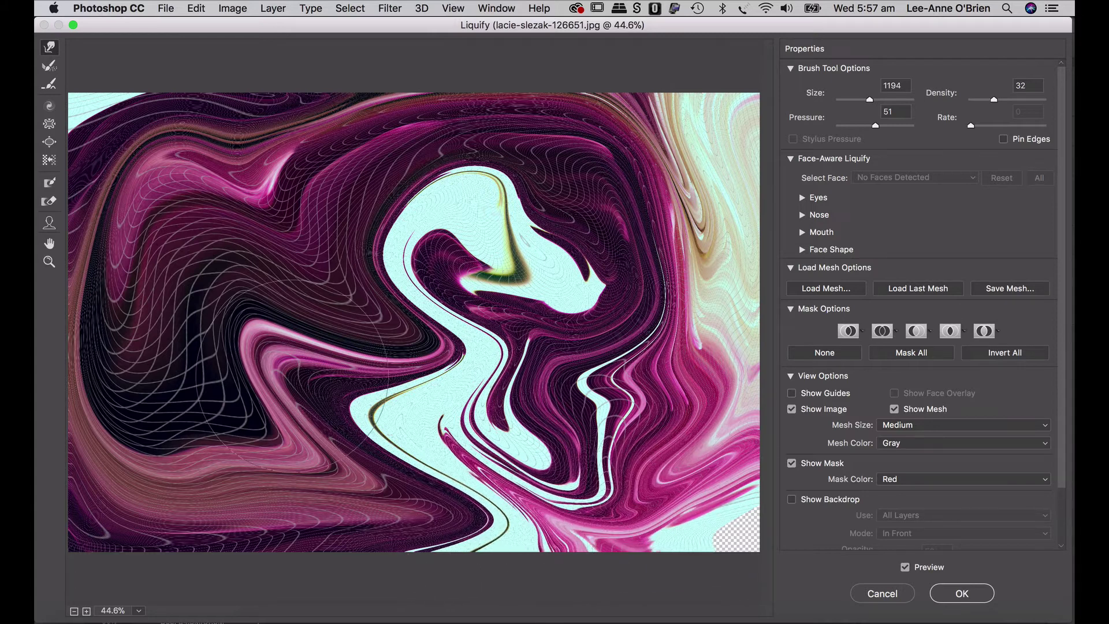
pyautogui.moveTo(183, 450)
pyautogui.mouseDown()
pyautogui.moveTo(191, 364)
pyautogui.moveTo(153, 255)
pyautogui.moveTo(203, 281)
pyautogui.moveTo(142, 246)
pyautogui.moveTo(174, 254)
pyautogui.moveTo(162, 260)
pyautogui.moveTo(113, 185)
pyautogui.moveTo(110, 150)
pyautogui.mouseUp()
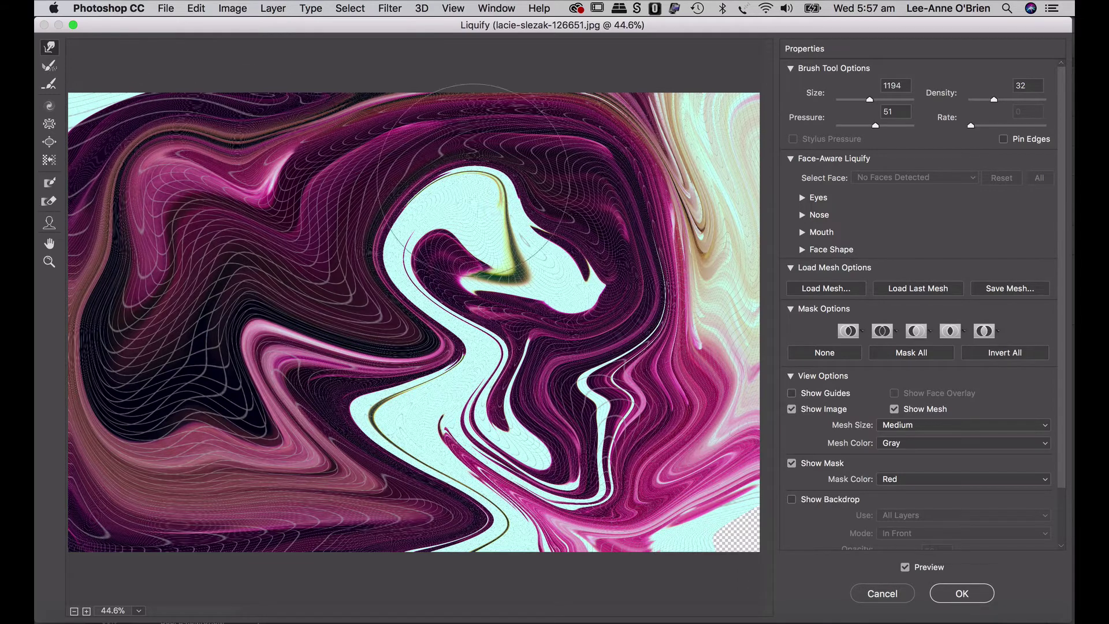
pyautogui.moveTo(532, 387); pyautogui.dragTo(578, 381)
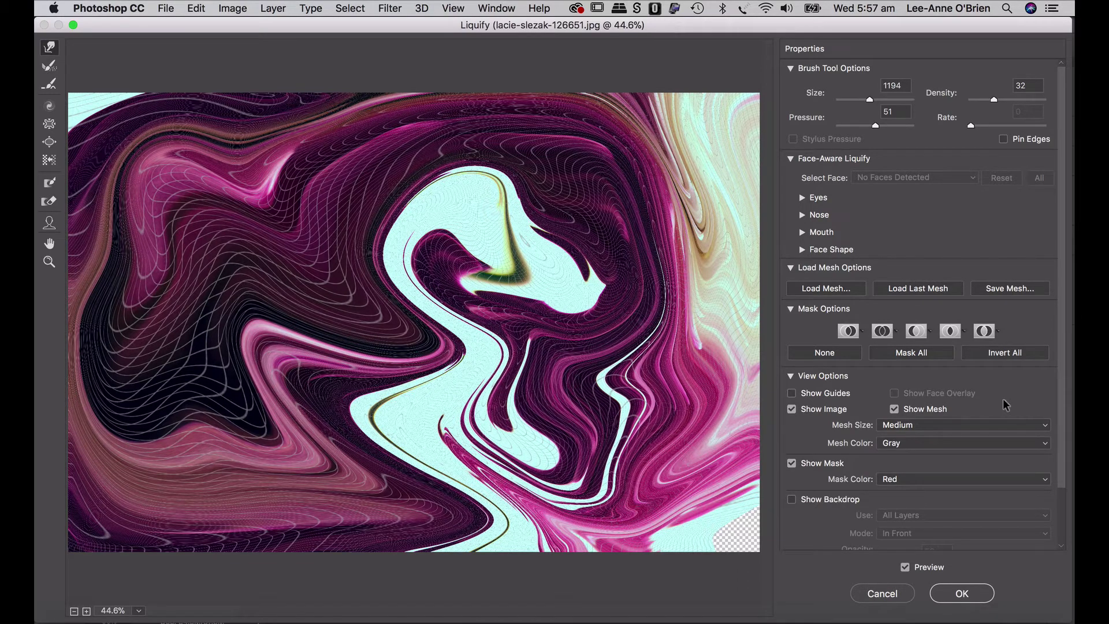
pyautogui.click(981, 598)
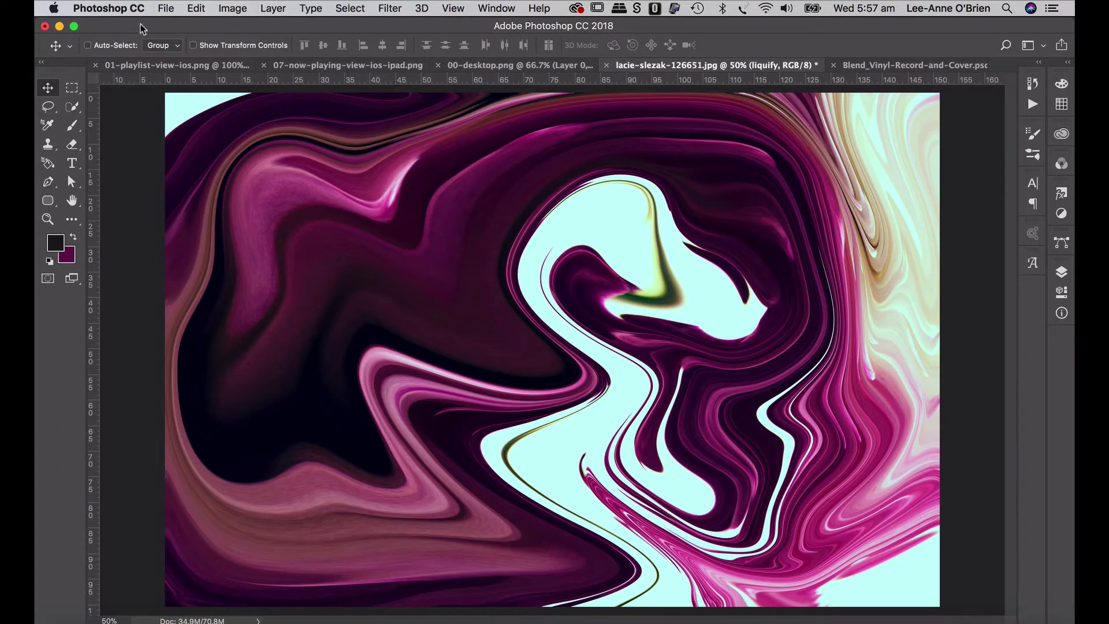
# Step: Crop away the right side of the warped artwork with the Crop tool
pyautogui.click(72, 87)
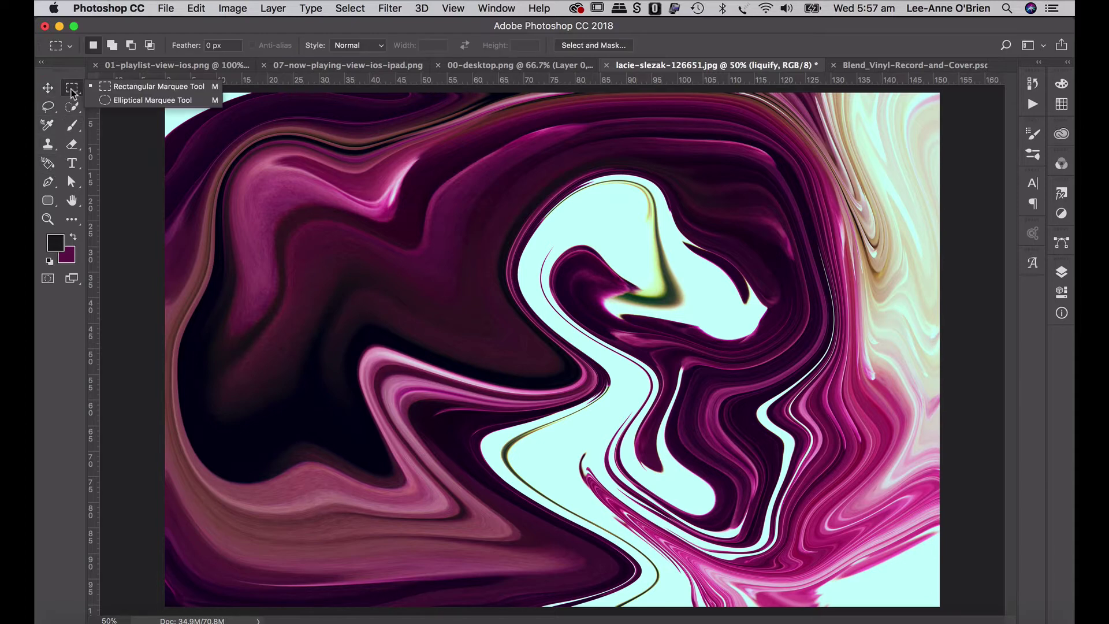
pyautogui.click(78, 223)
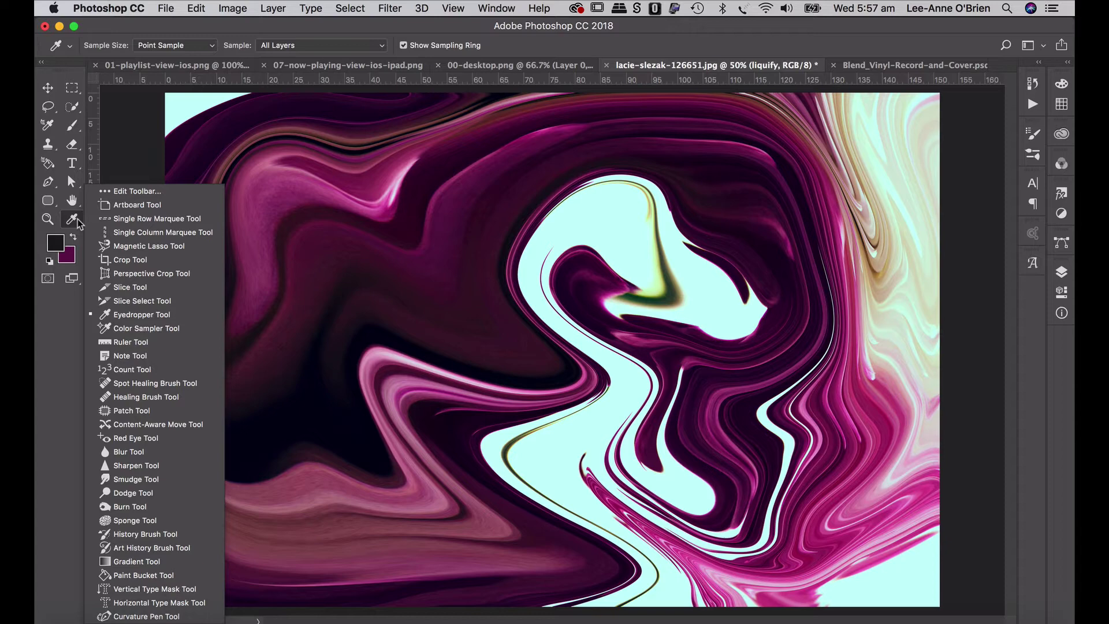
pyautogui.click(118, 260)
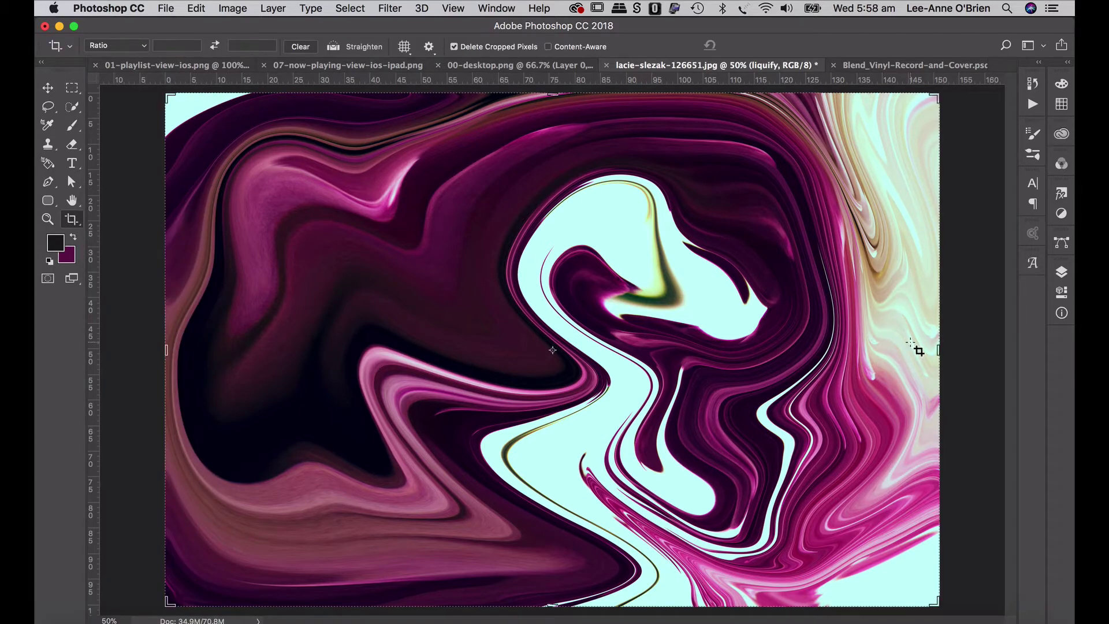
pyautogui.click(936, 354)
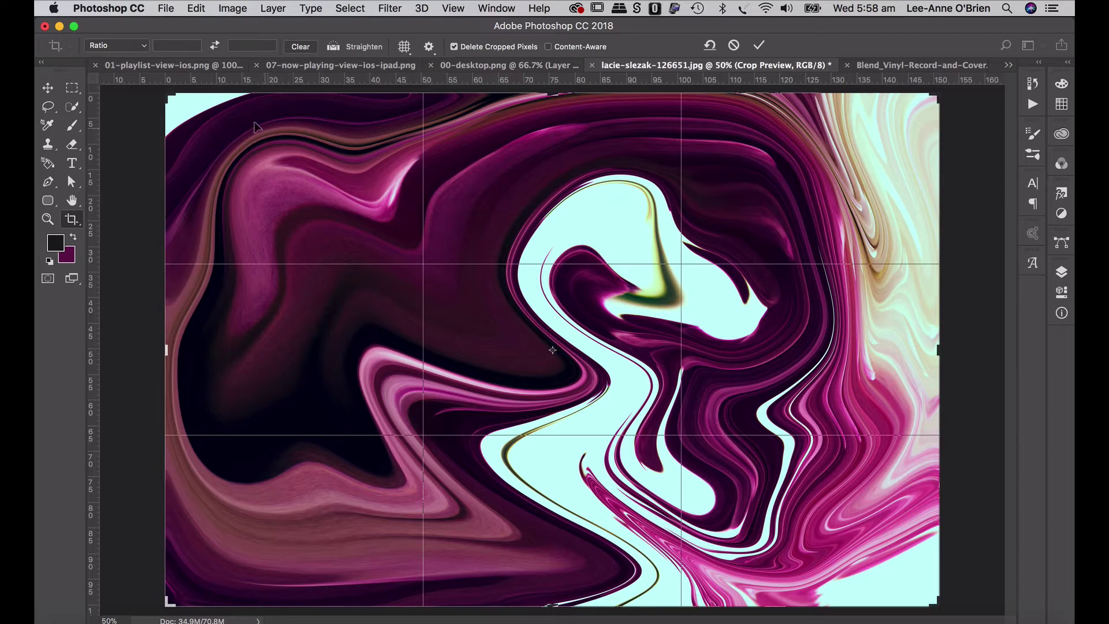
pyautogui.moveTo(938, 355); pyautogui.dragTo(815, 356)
pyautogui.press('Return')
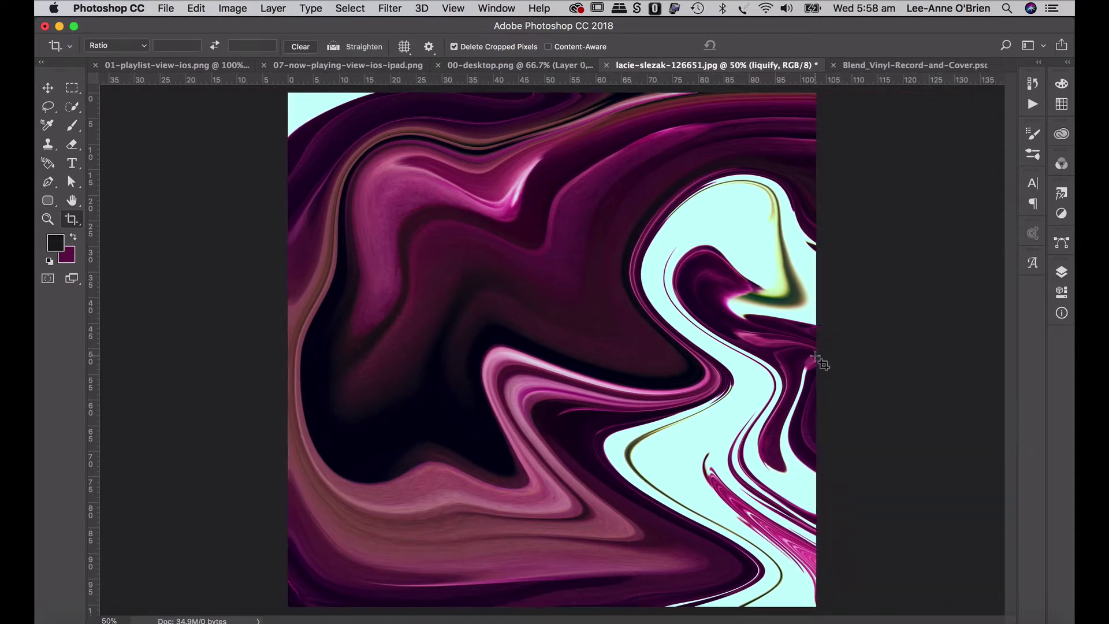
# Step: Crop to a square area of dark swirls starting from the top-left
pyautogui.moveTo(299, 104); pyautogui.dragTo(815, 595)
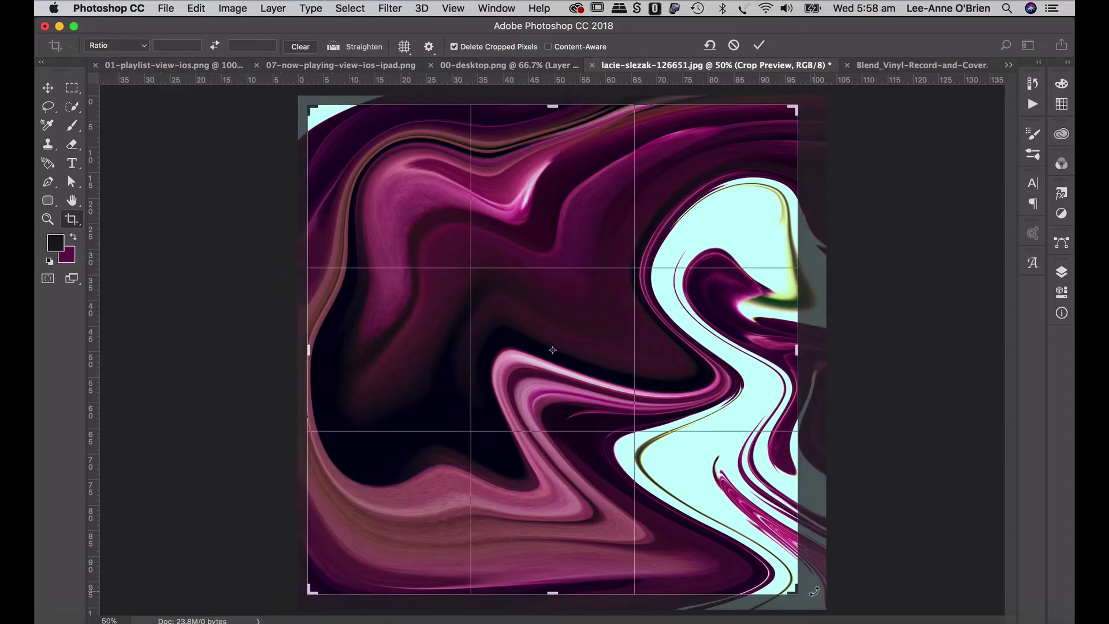
pyautogui.press('Return')
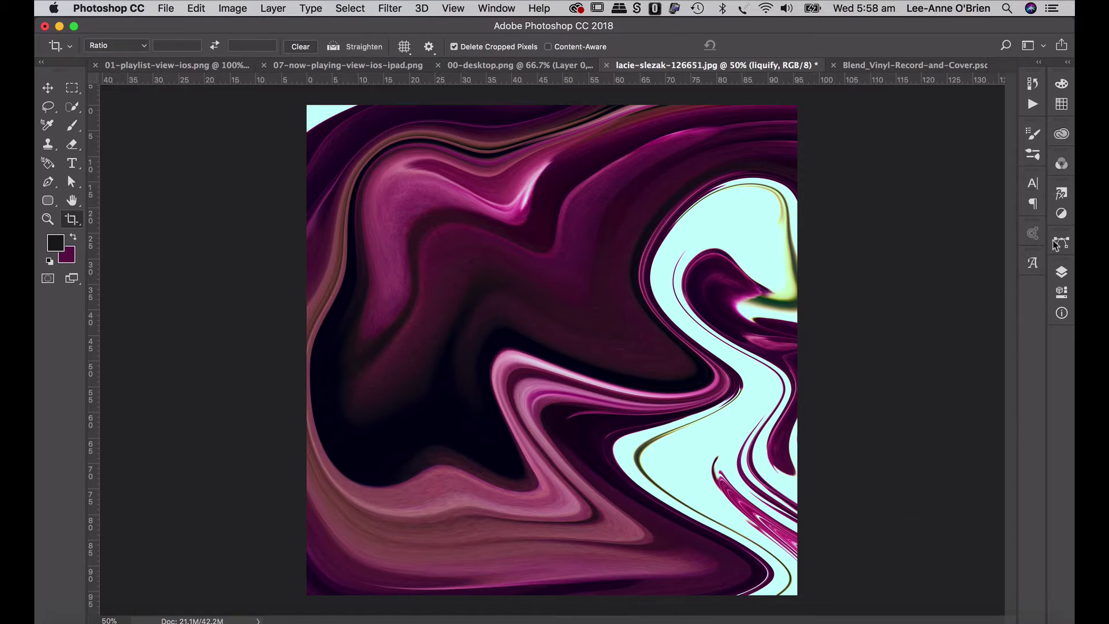
pyautogui.click(1062, 274)
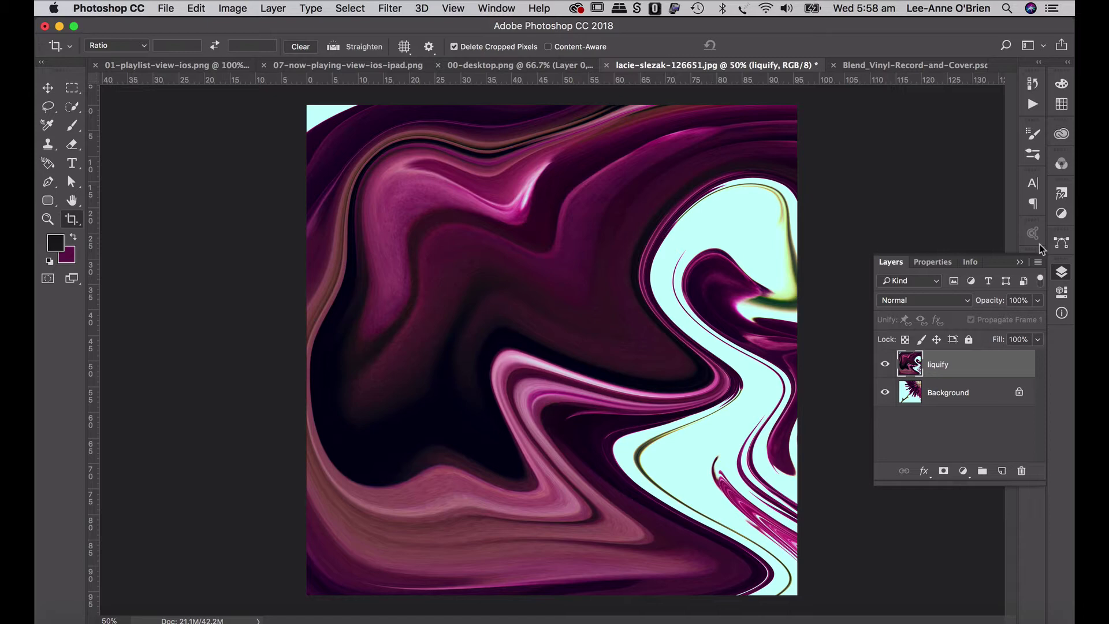
pyautogui.click(1021, 262)
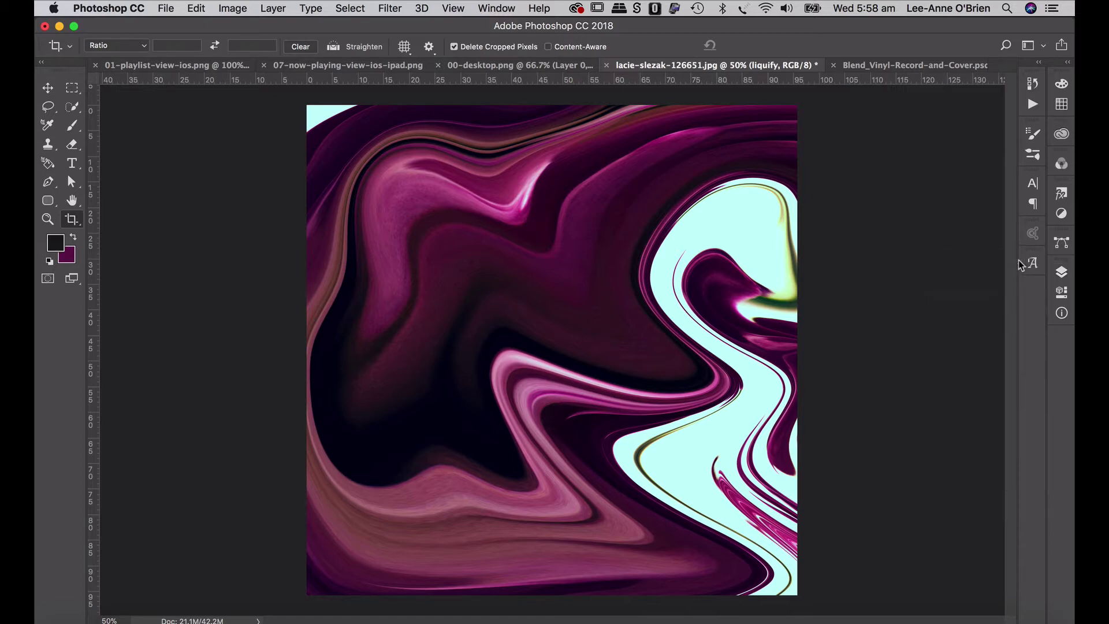
# Step: Save As Blend_cover.psd, choosing the FINAL folder as the location
pyautogui.press('super+shift+s')
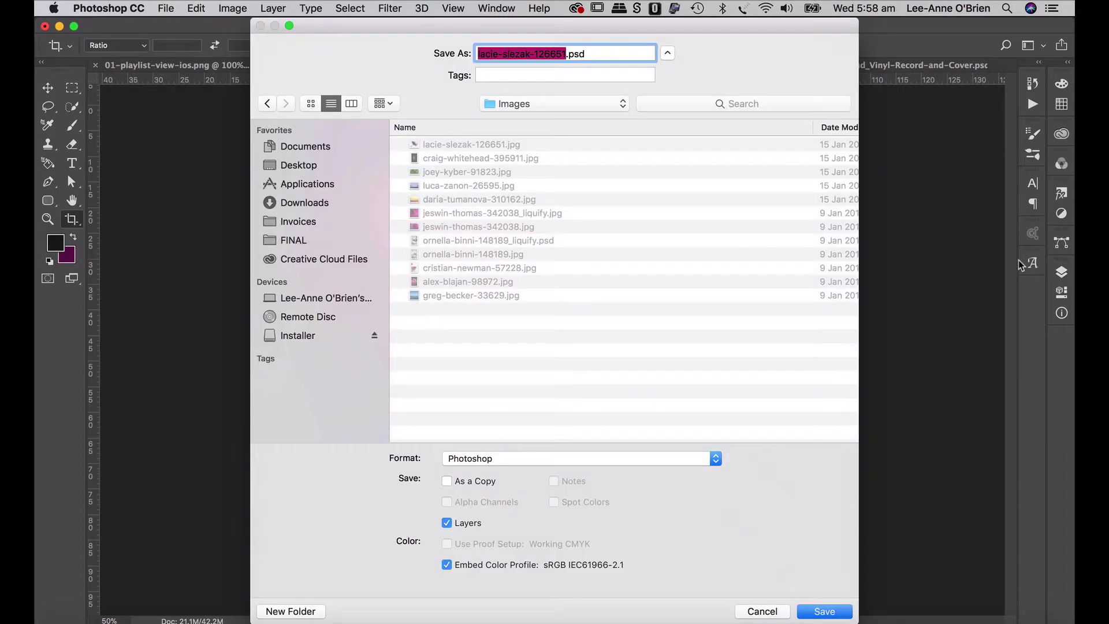
pyautogui.click(560, 104)
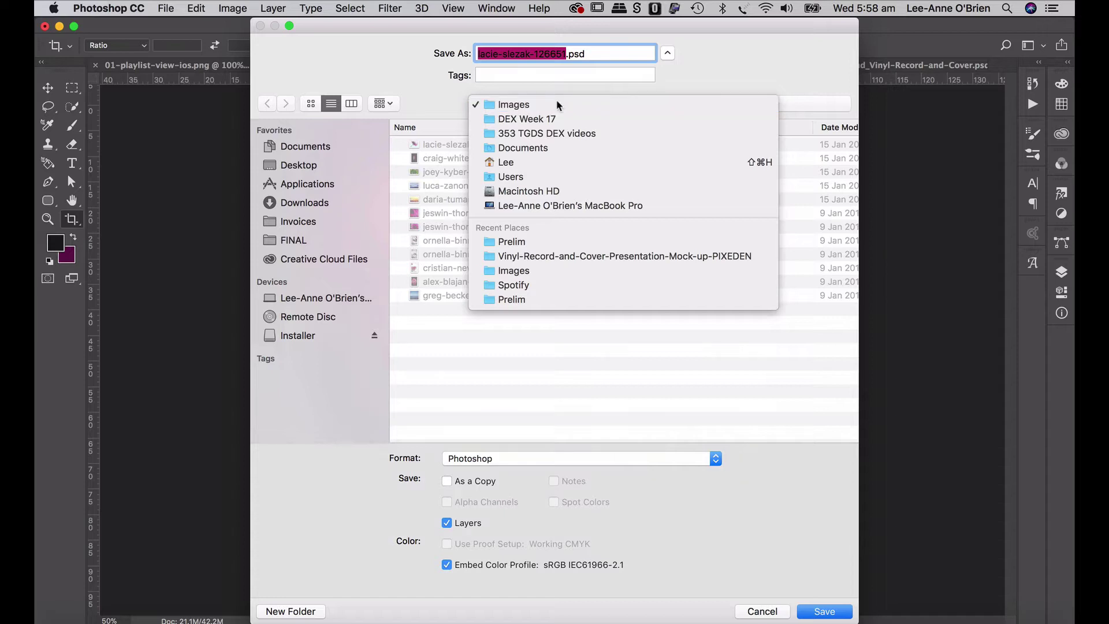
pyautogui.click(560, 104)
pyautogui.click(295, 241)
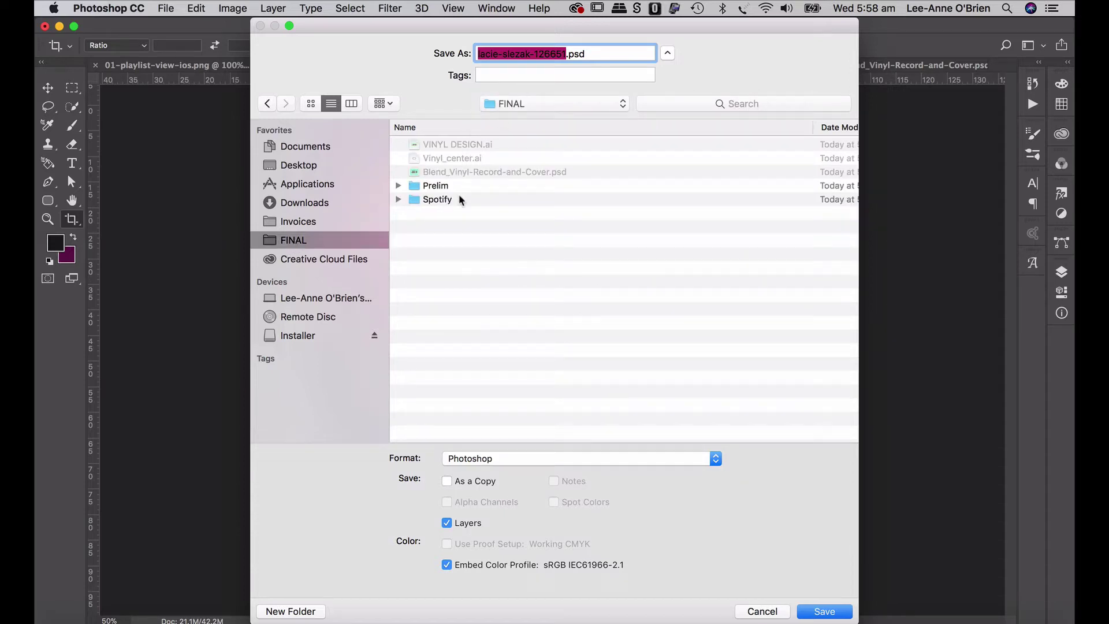
pyautogui.click(543, 54)
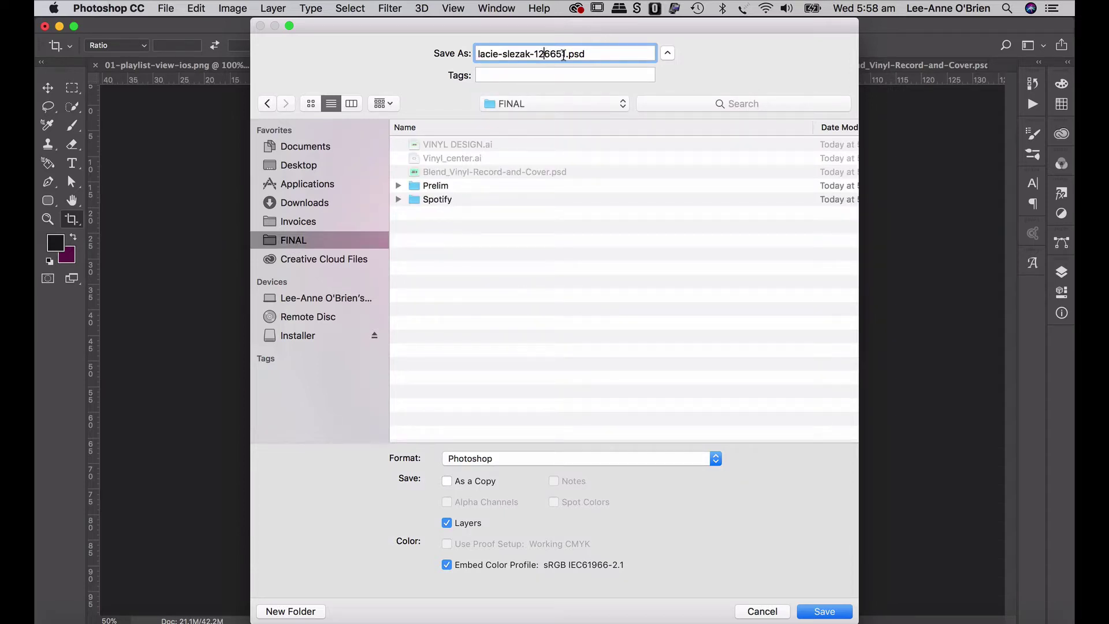
pyautogui.moveTo(565, 54); pyautogui.dragTo(472, 53)
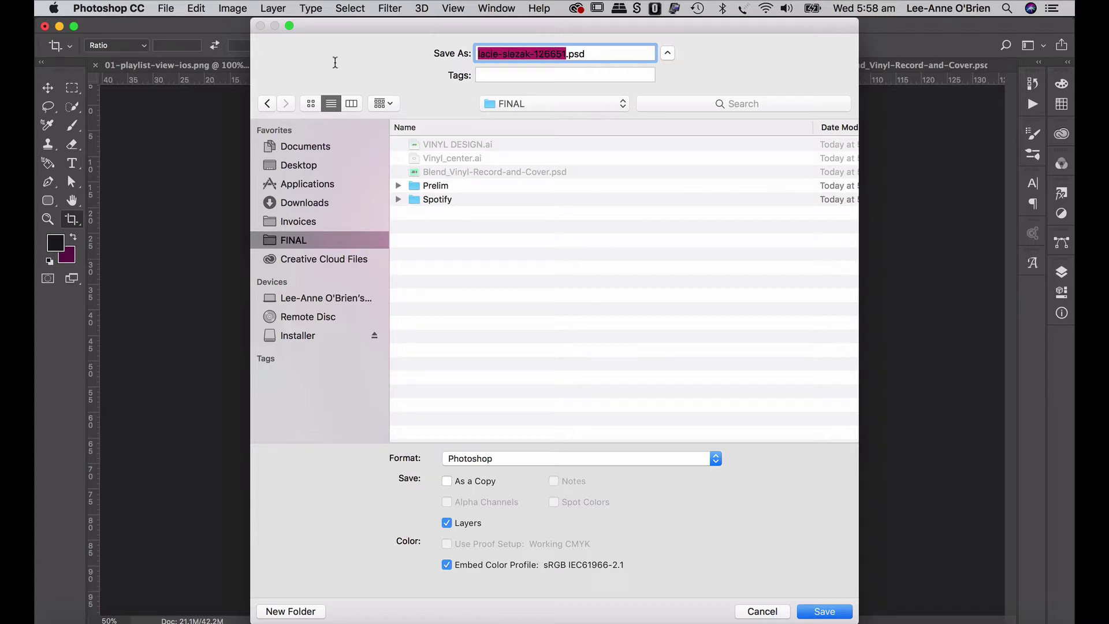
pyautogui.write('Blend_cover')
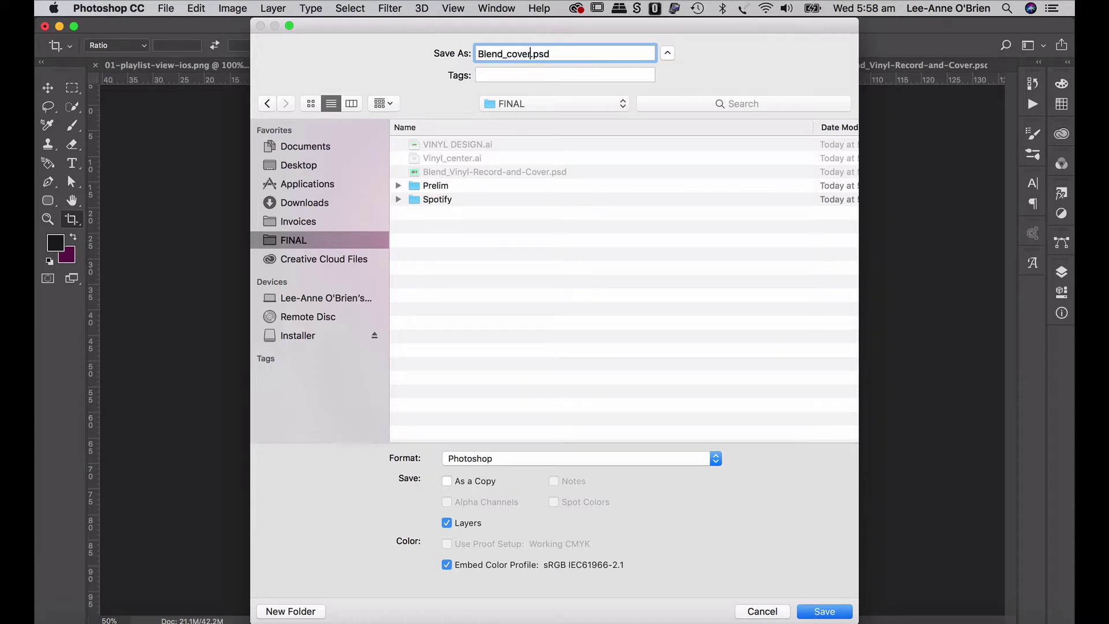
pyautogui.press('Return')
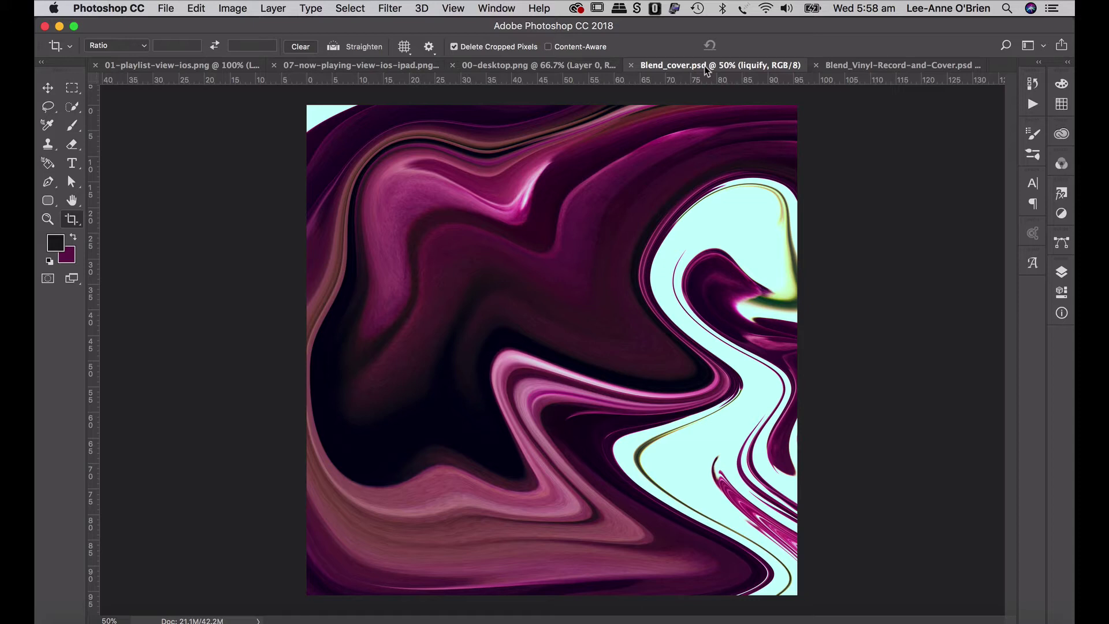
# Step: Draw a text box near the cover's lower left and type BLEND
pyautogui.click(1032, 183)
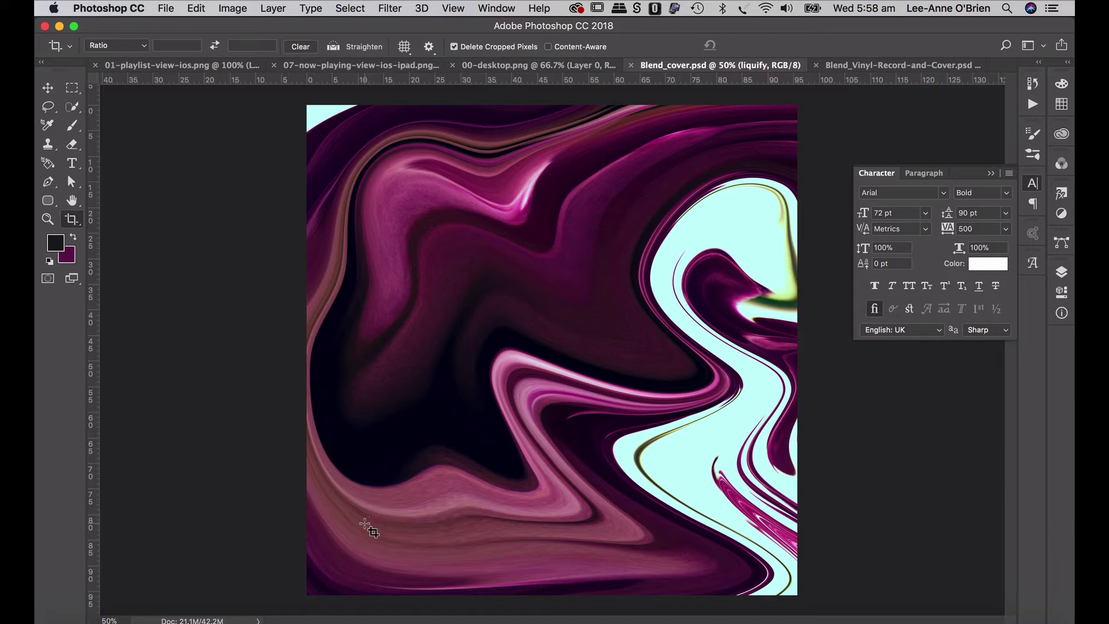
pyautogui.click(991, 173)
pyautogui.press('t')
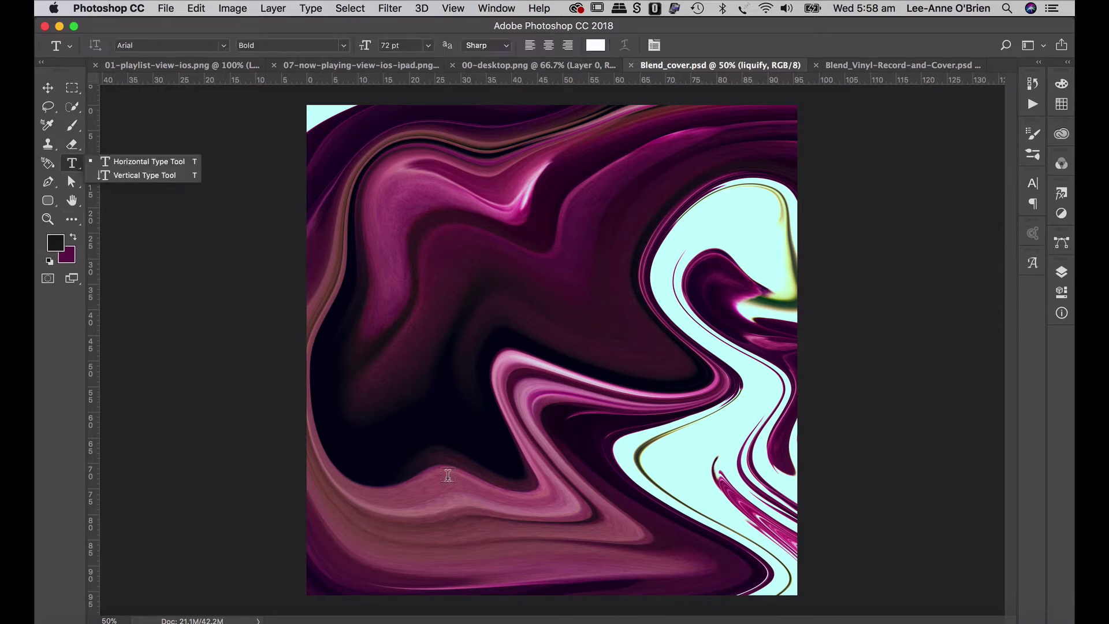
pyautogui.click(371, 523)
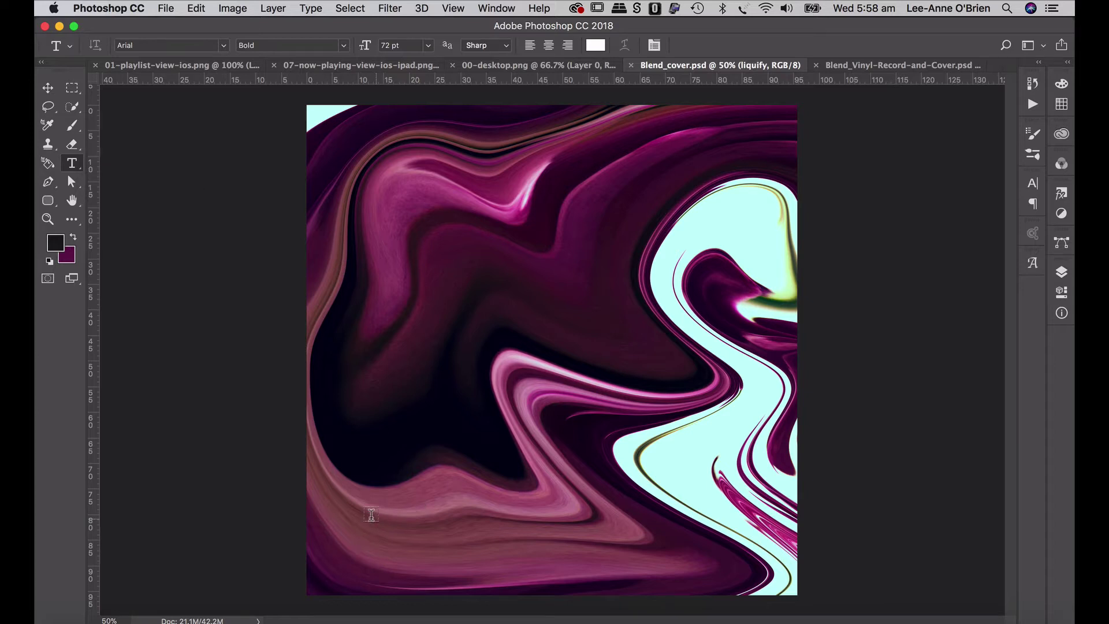
pyautogui.moveTo(372, 515); pyautogui.dragTo(590, 422)
pyautogui.press('super+Return')
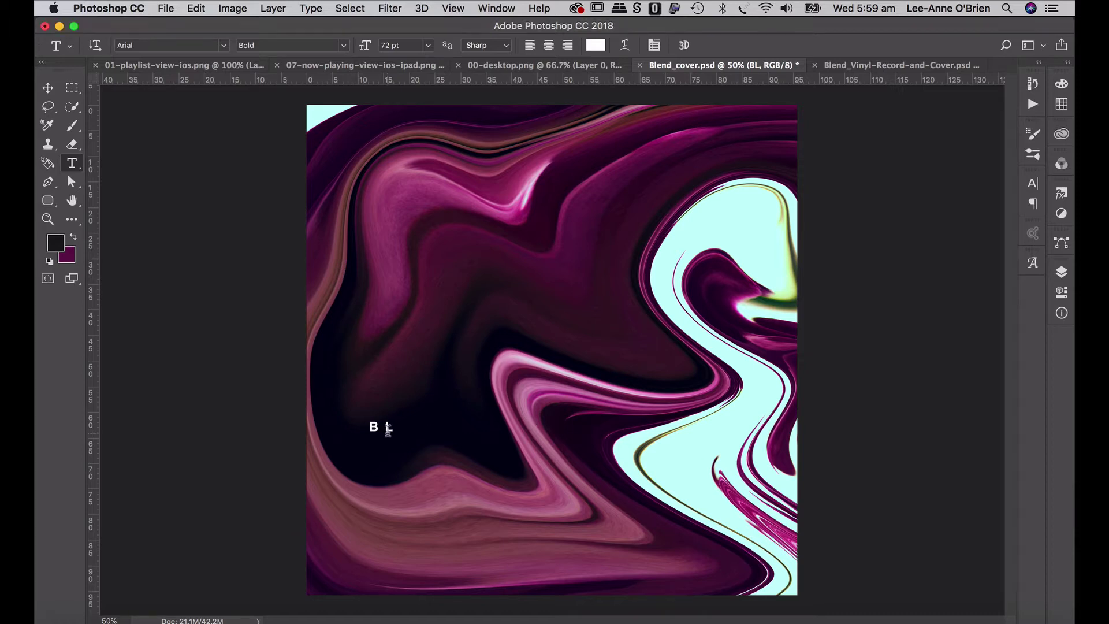
# Step: Set BLEND in the Abel font at 300 pt
pyautogui.click(508, 429)
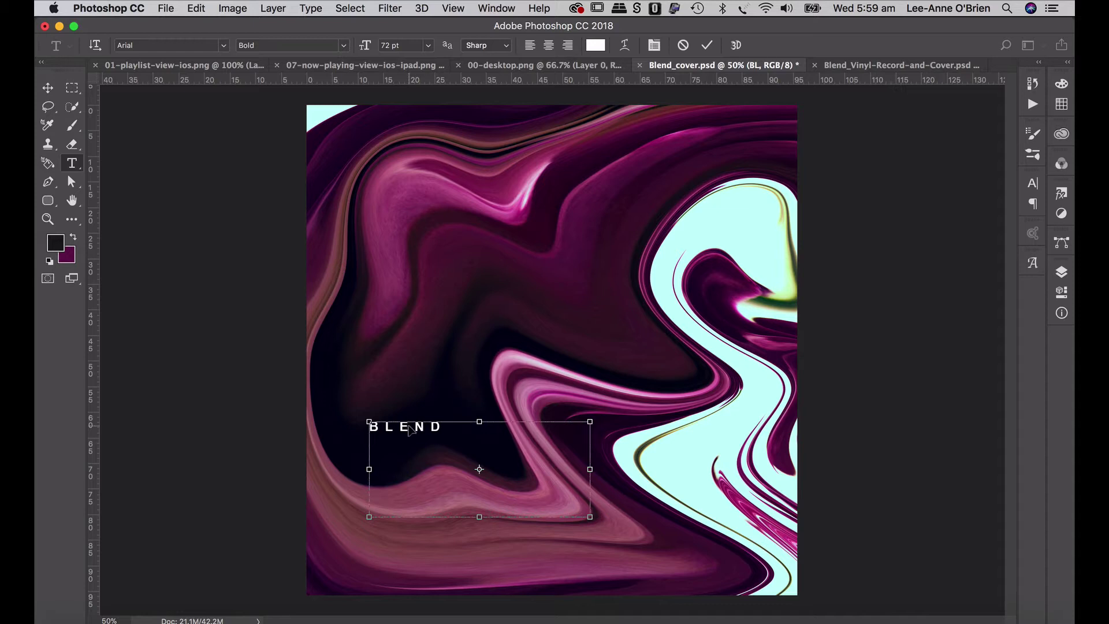
pyautogui.doubleClick(410, 429)
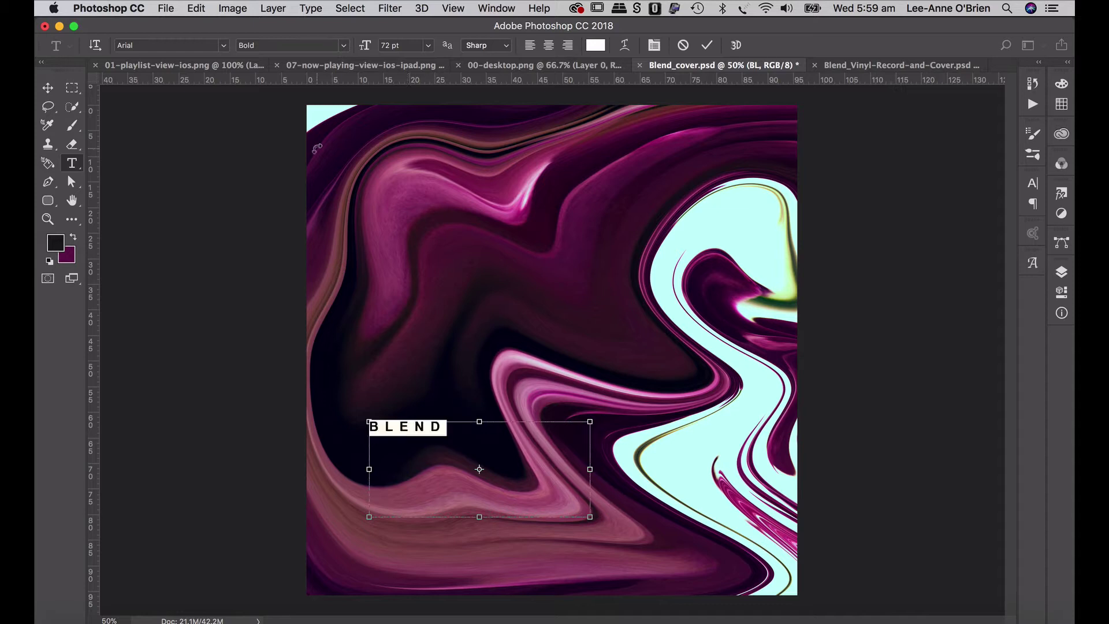
pyautogui.click(224, 45)
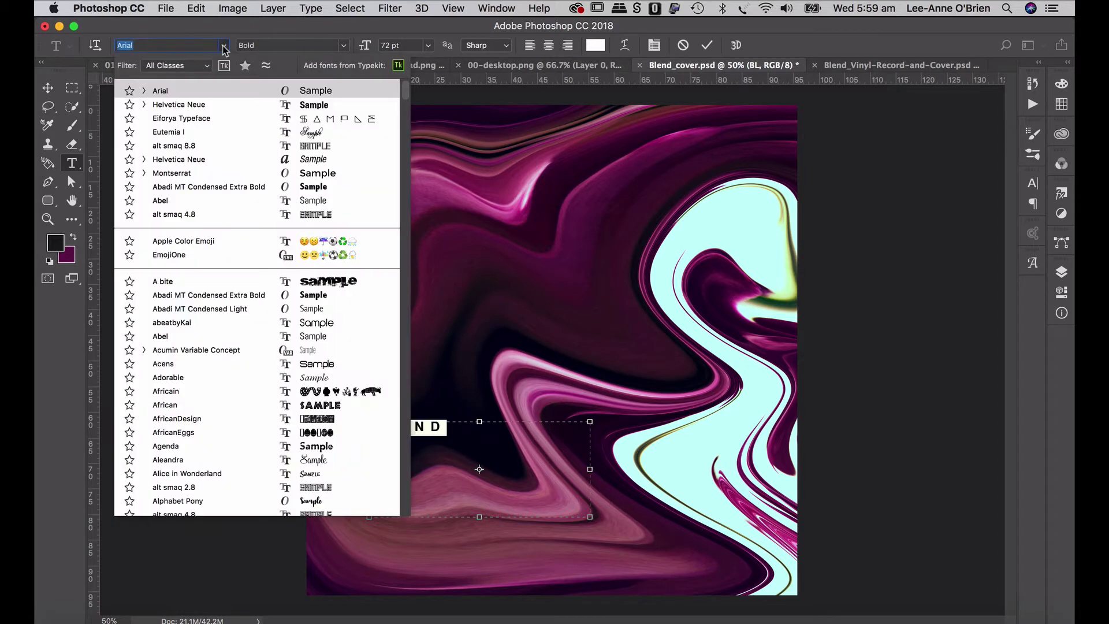
pyautogui.click(228, 341)
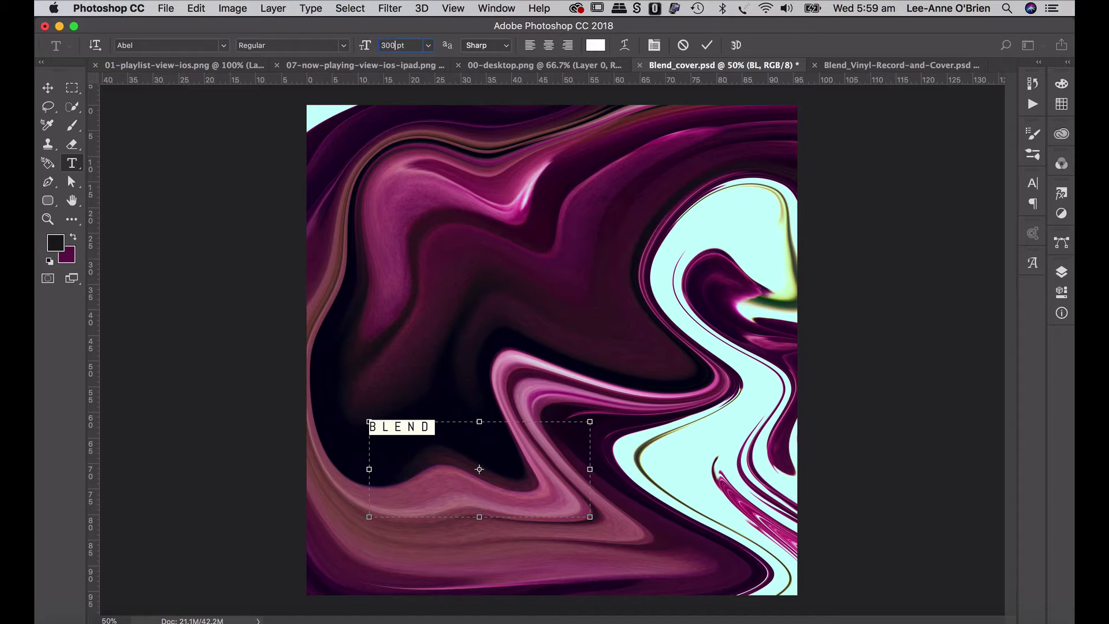
pyautogui.press('Return')
pyautogui.click(48, 89)
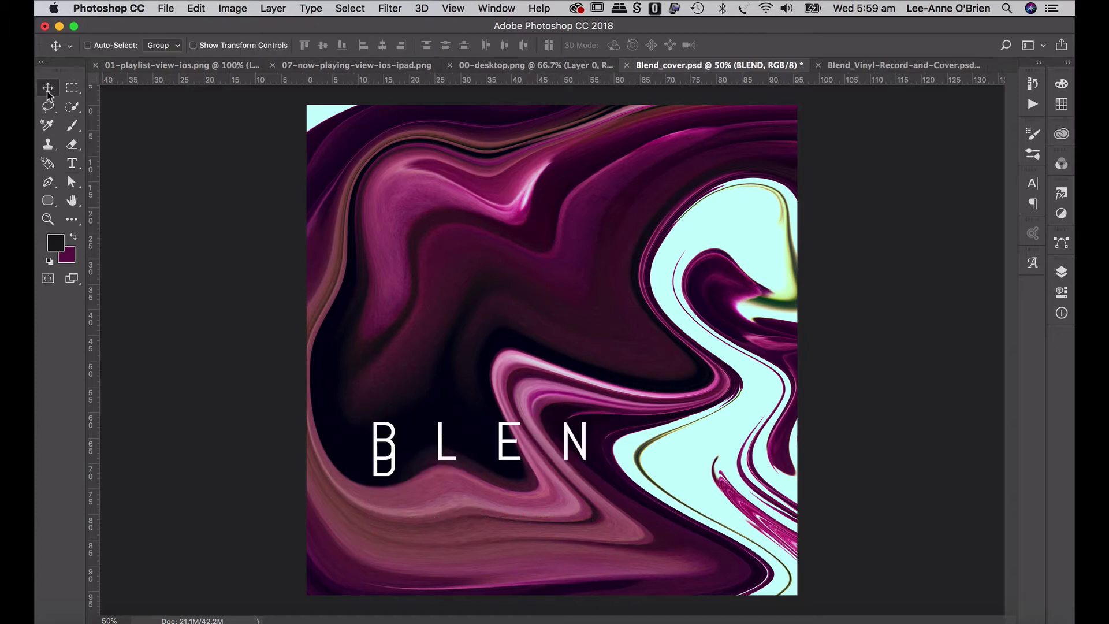
# Step: Widen the text box so BLEND fits one line, then move it down and left
pyautogui.click(72, 165)
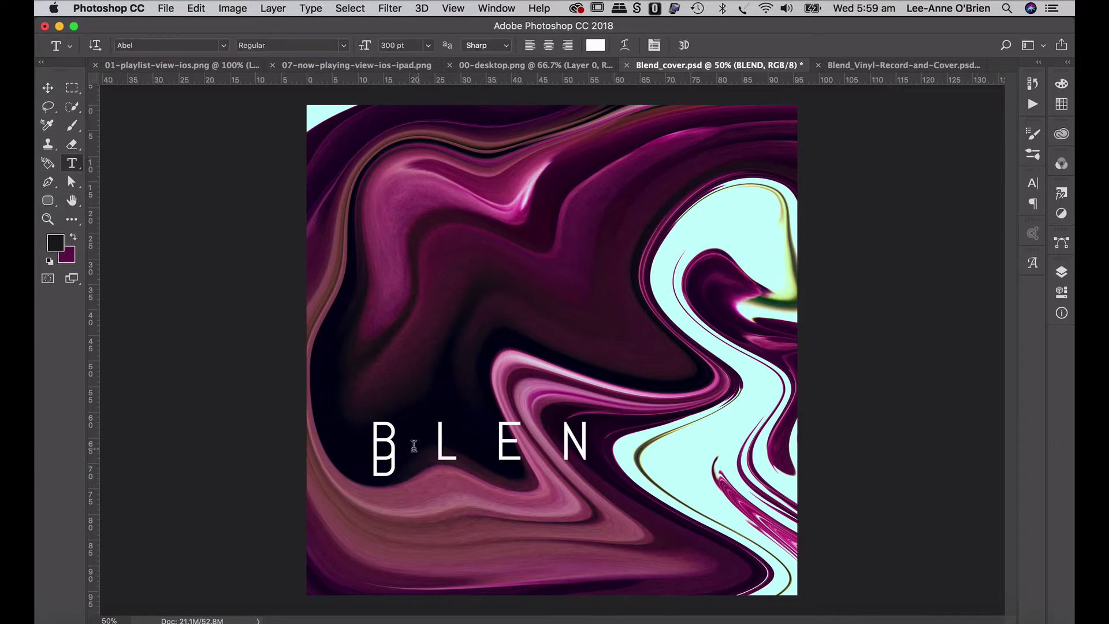
pyautogui.click(414, 446)
pyautogui.moveTo(590, 514); pyautogui.dragTo(700, 484)
pyautogui.click(48, 87)
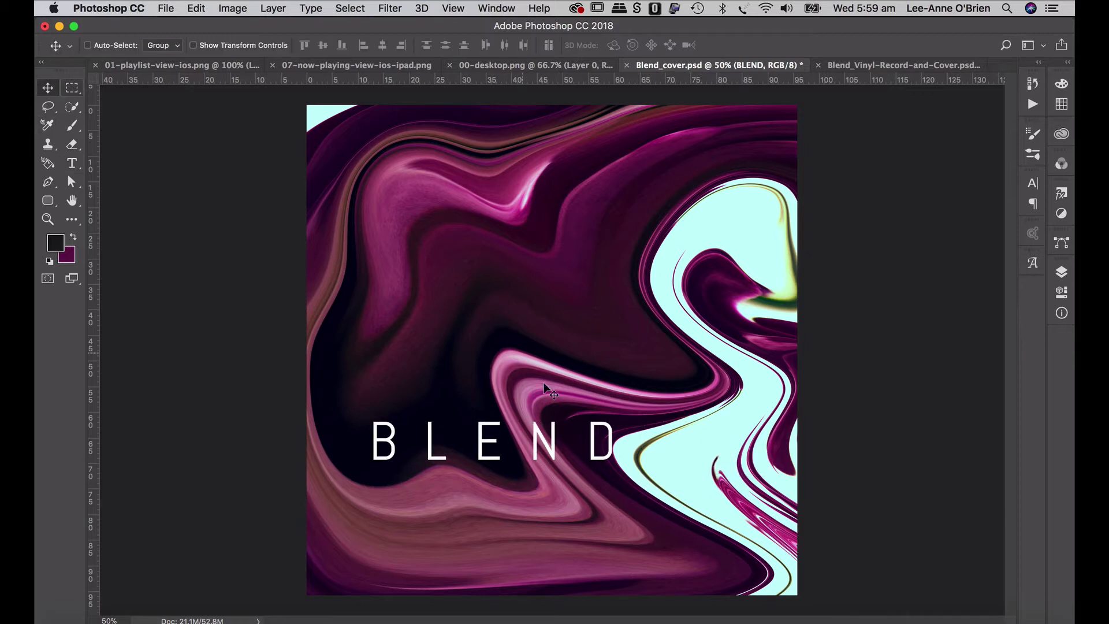
pyautogui.moveTo(536, 446); pyautogui.dragTo(516, 505)
pyautogui.click(1062, 274)
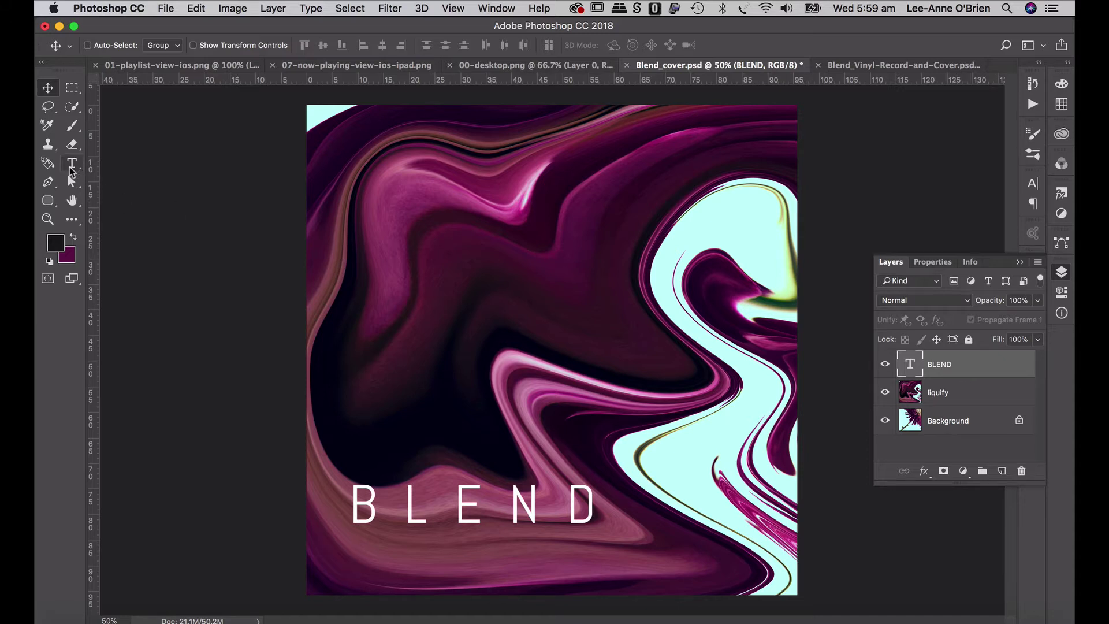
# Step: Draw a new text box below BLEND for the FUTURE SOUND subtitle
pyautogui.press('t')
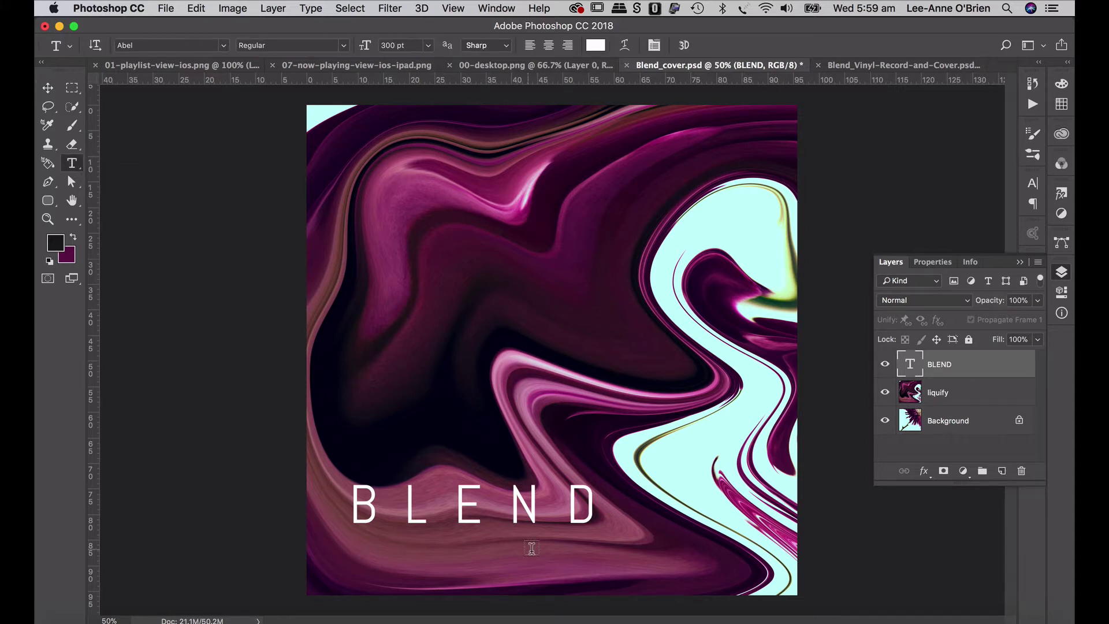
pyautogui.moveTo(591, 578); pyautogui.dragTo(360, 556)
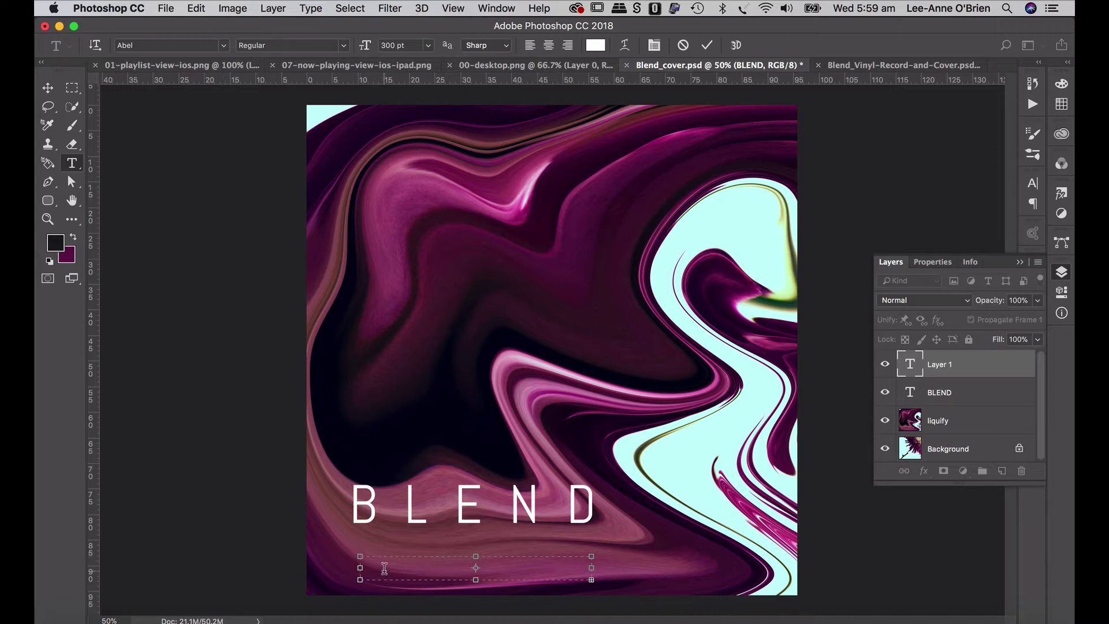
pyautogui.click(430, 46)
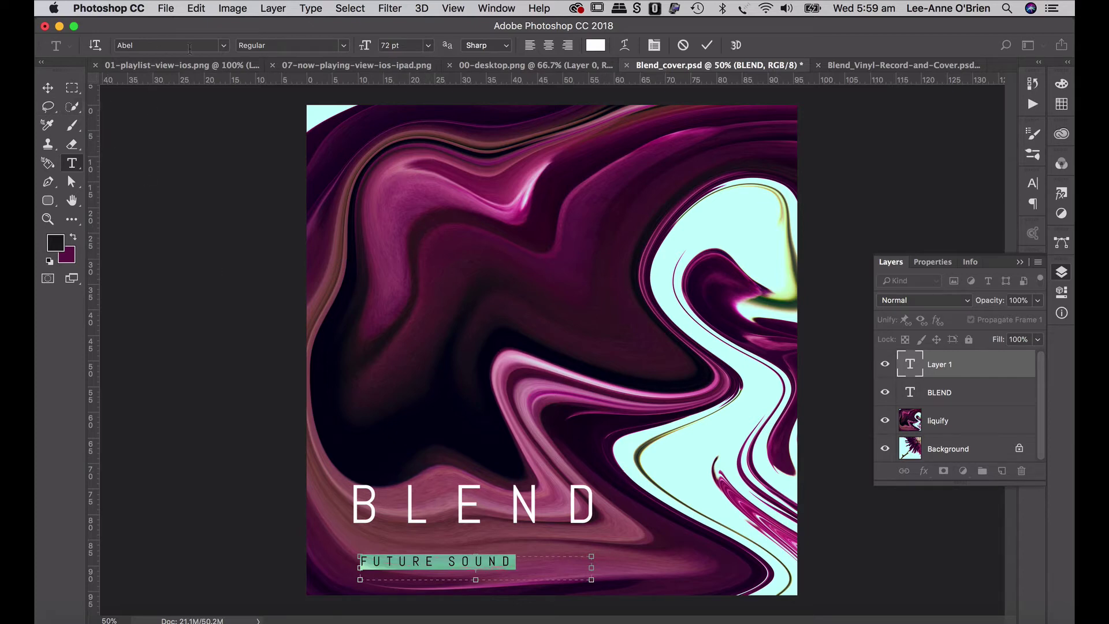
# Step: Set FUTURE SOUND in Arial Bold and commit the text
pyautogui.click(223, 46)
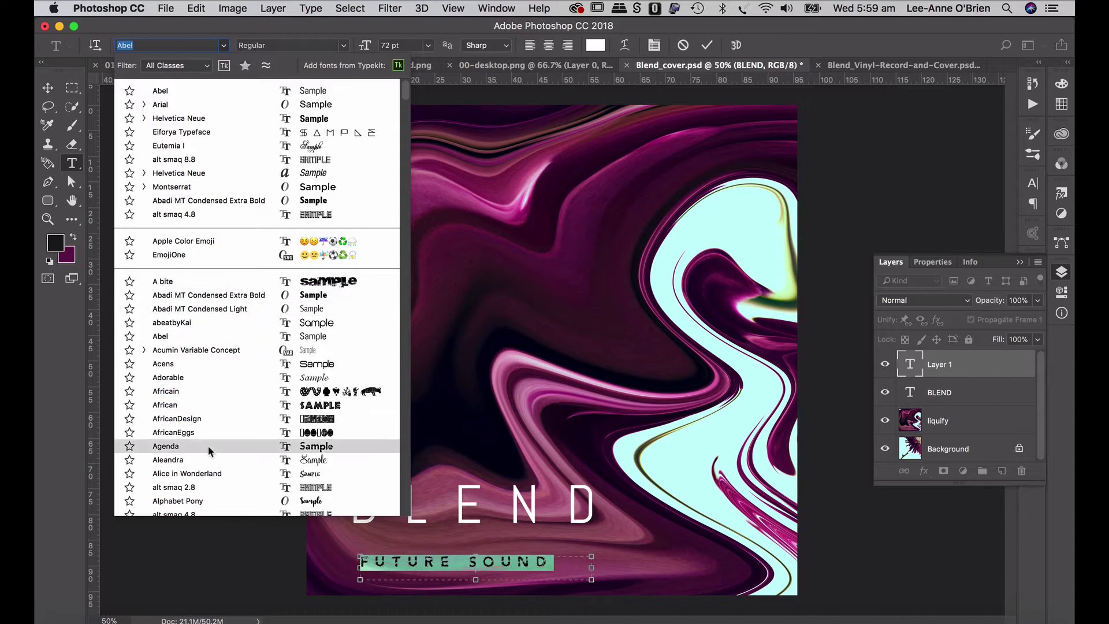
pyautogui.scroll(-5, 207, 445)
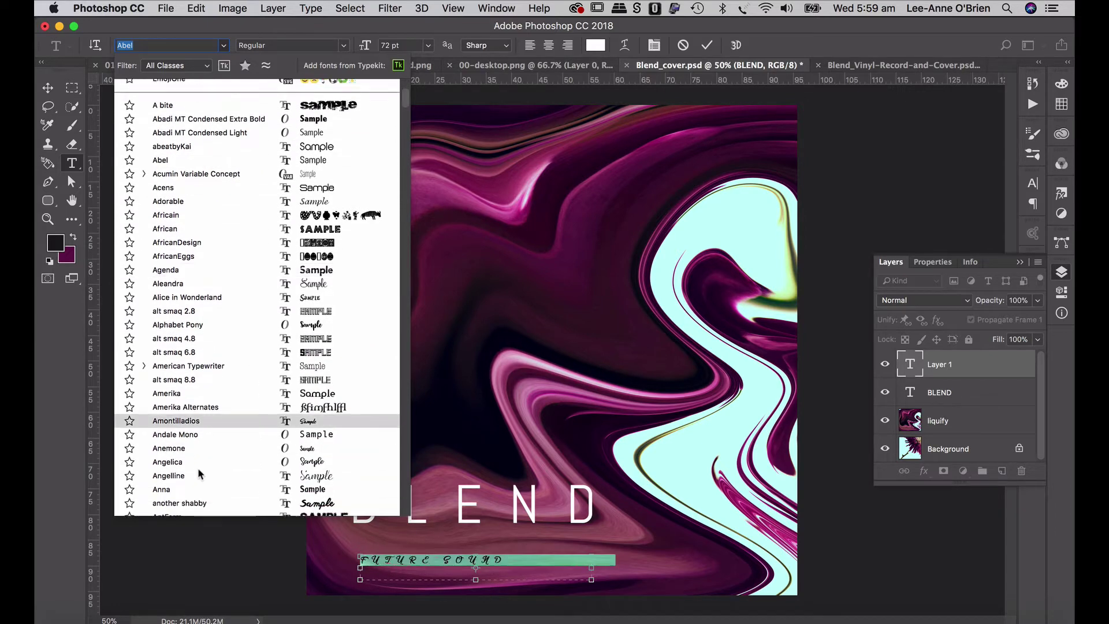
pyautogui.scroll(-3, 196, 468)
pyautogui.scroll(-2, 197, 469)
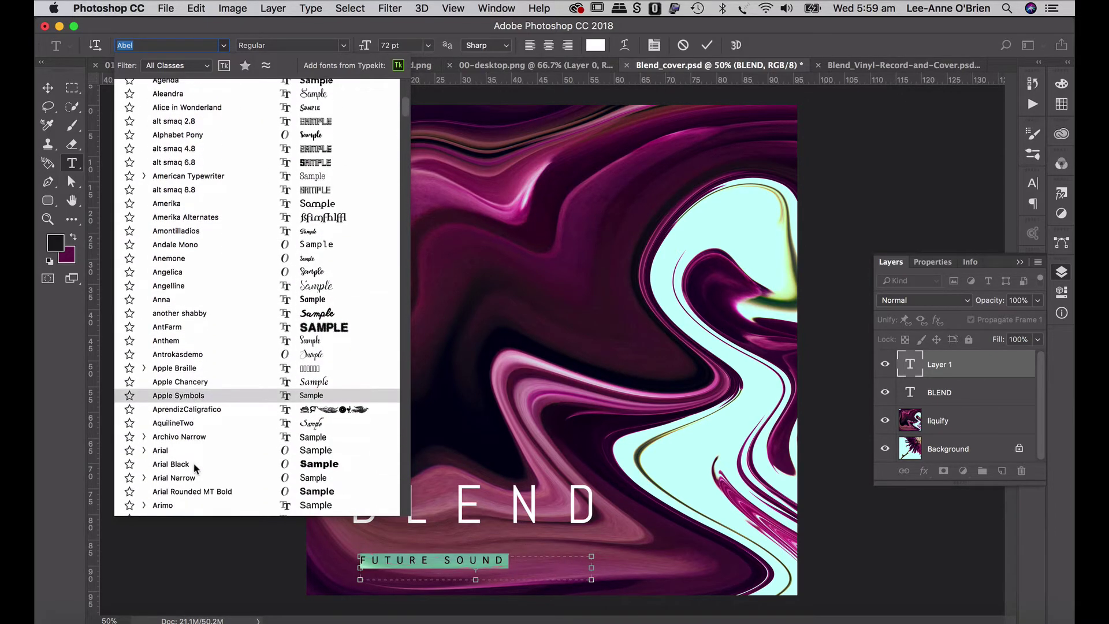
pyautogui.scroll(-3, 191, 457)
pyautogui.click(182, 442)
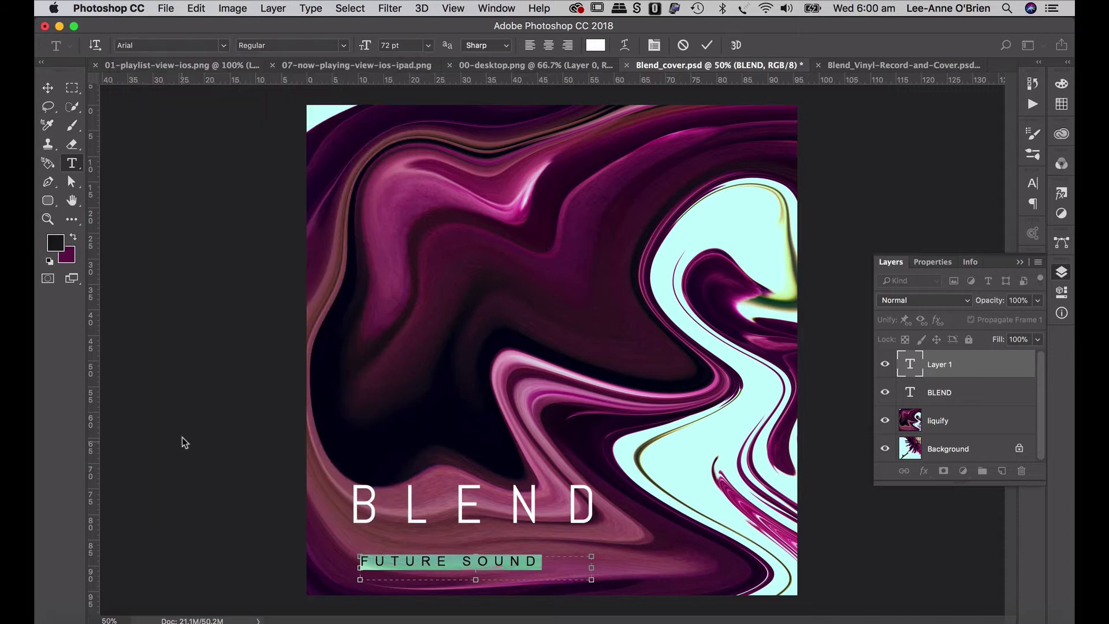
pyautogui.click(345, 48)
pyautogui.click(332, 61)
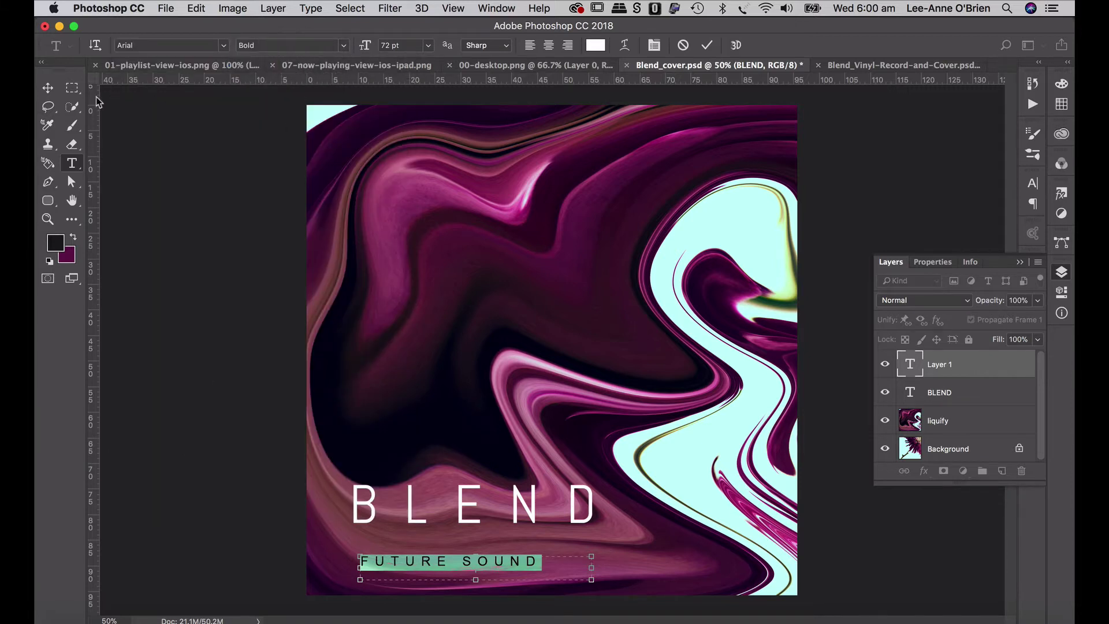
pyautogui.press('super+Return')
pyautogui.click(48, 91)
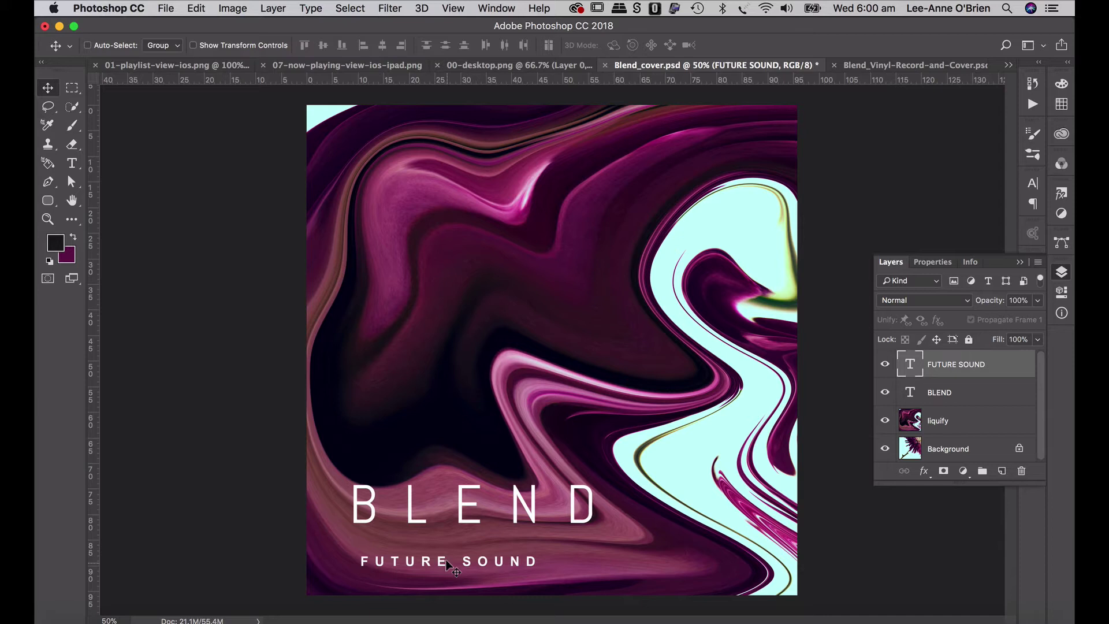
# Step: Align FUTURE SOUND just beneath BLEND on its left edge and save the PSD
pyautogui.moveTo(447, 560); pyautogui.dragTo(445, 548)
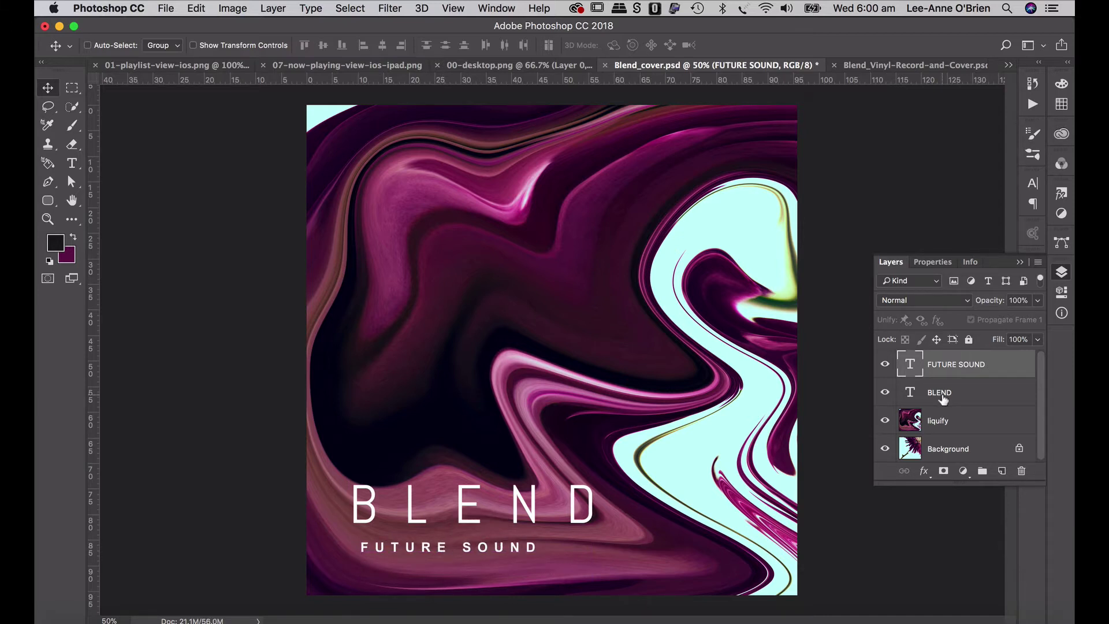
pyautogui.moveTo(507, 552); pyautogui.dragTo(495, 555)
pyautogui.press('Right')
pyautogui.press('Right')
pyautogui.press('Right')
pyautogui.press('Right')
pyautogui.press('Right')
pyautogui.press('Right')
pyautogui.press('Right')
pyautogui.press('Right')
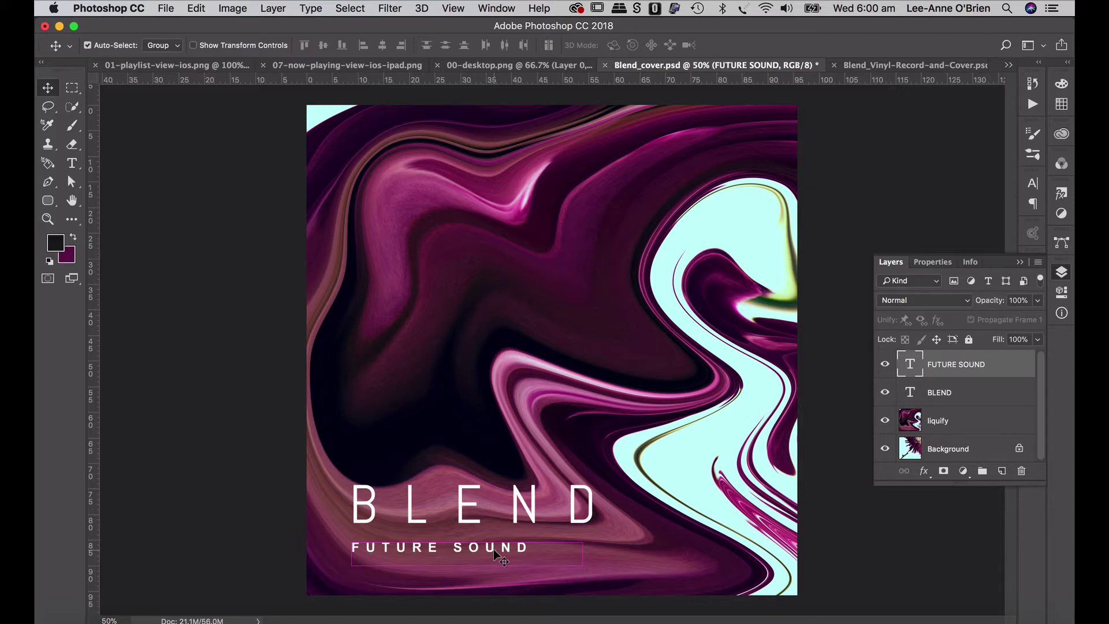
pyautogui.press('super+s')
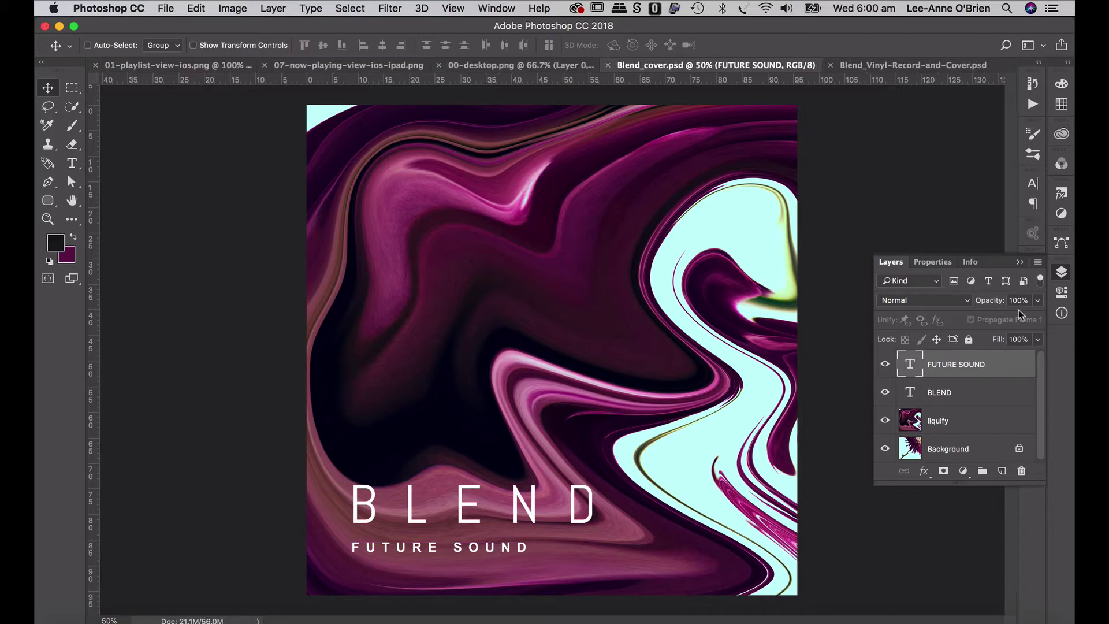
pyautogui.click(1021, 265)
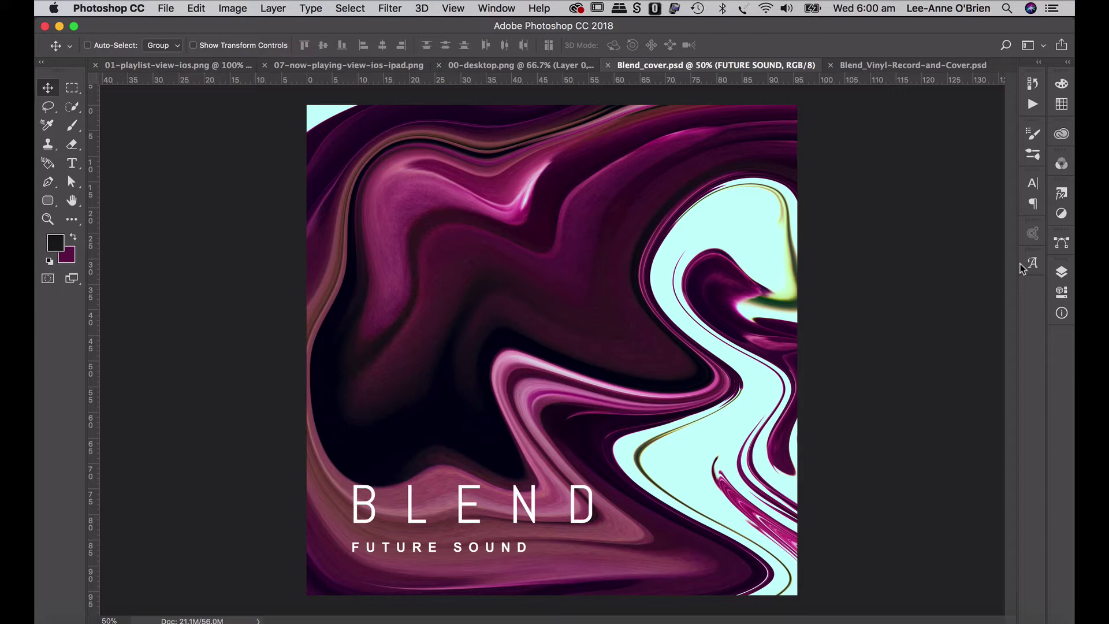
# Step: Save a JPEG copy, Blend_cover.jpg, accepting the default quality settings
pyautogui.press('super+shift+s')
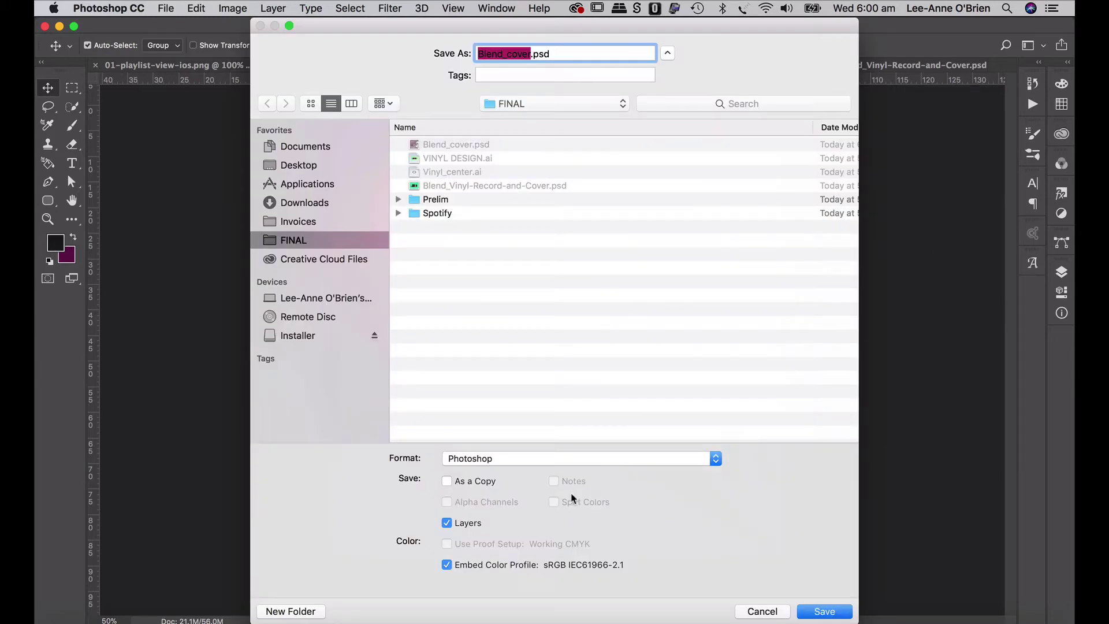
pyautogui.click(556, 458)
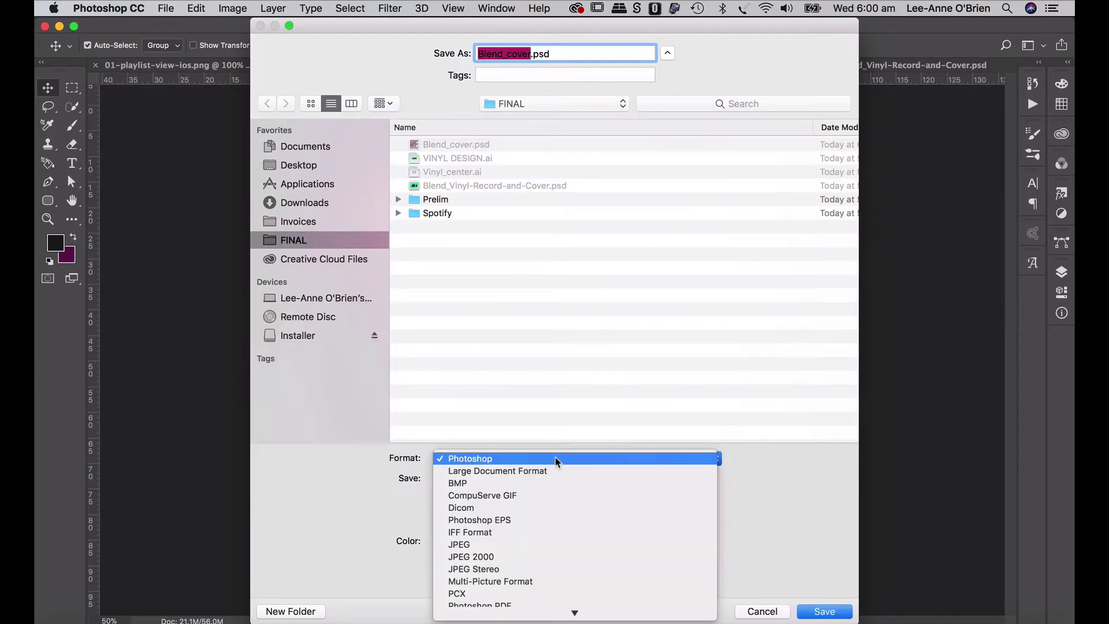
pyautogui.click(535, 546)
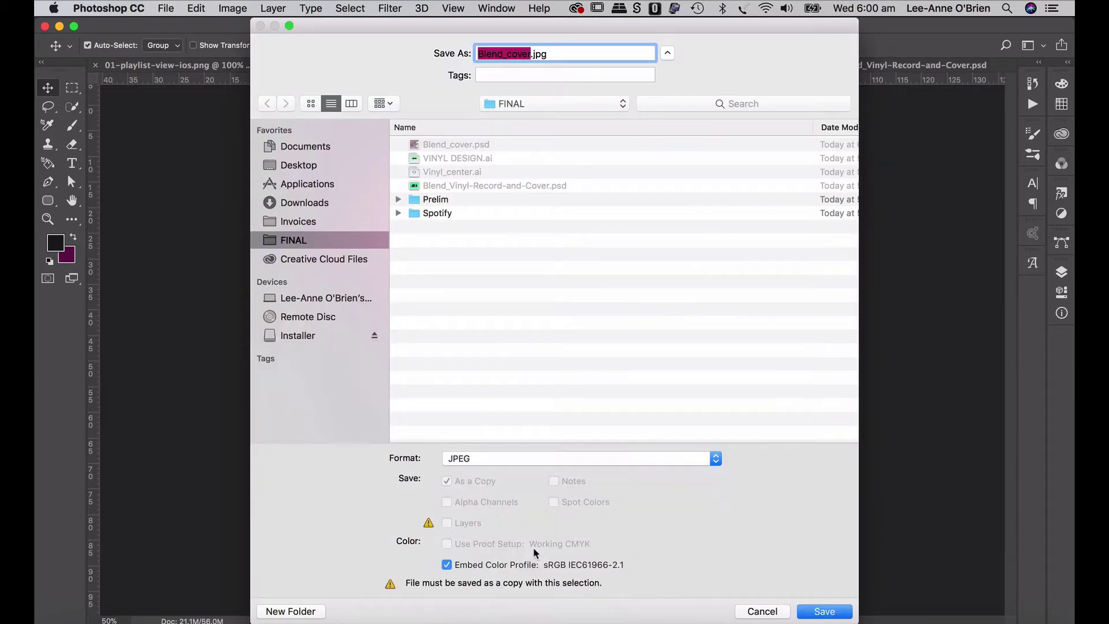
pyautogui.click(824, 612)
pyautogui.click(648, 211)
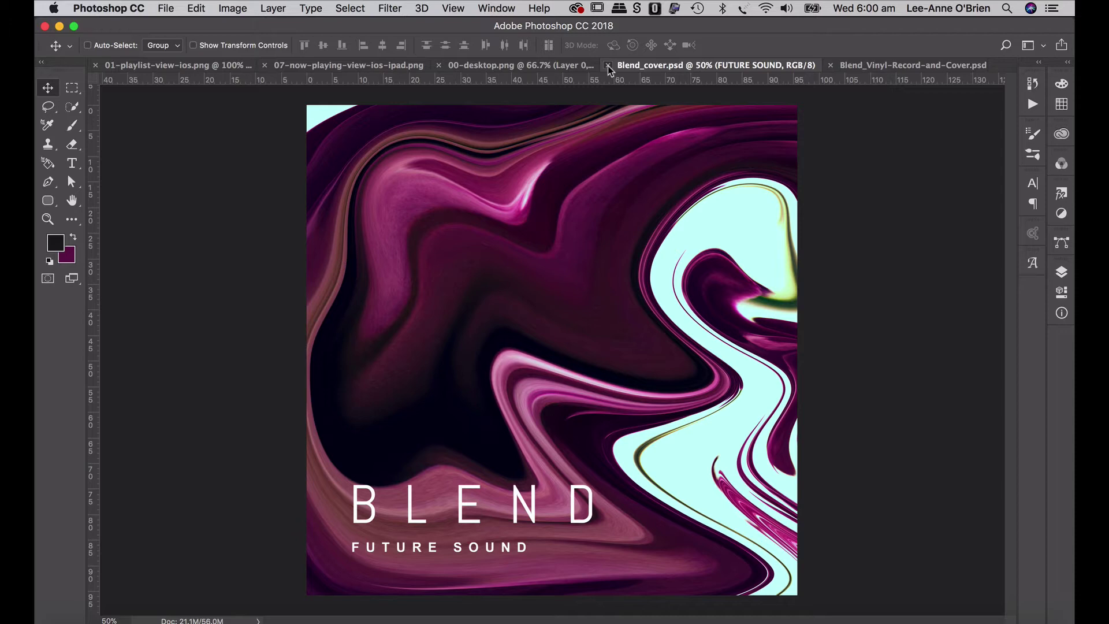
# Step: Close Blend_cover.psd and open Blend_cover.jpg from the FINAL folder
pyautogui.click(608, 65)
pyautogui.press('super+o')
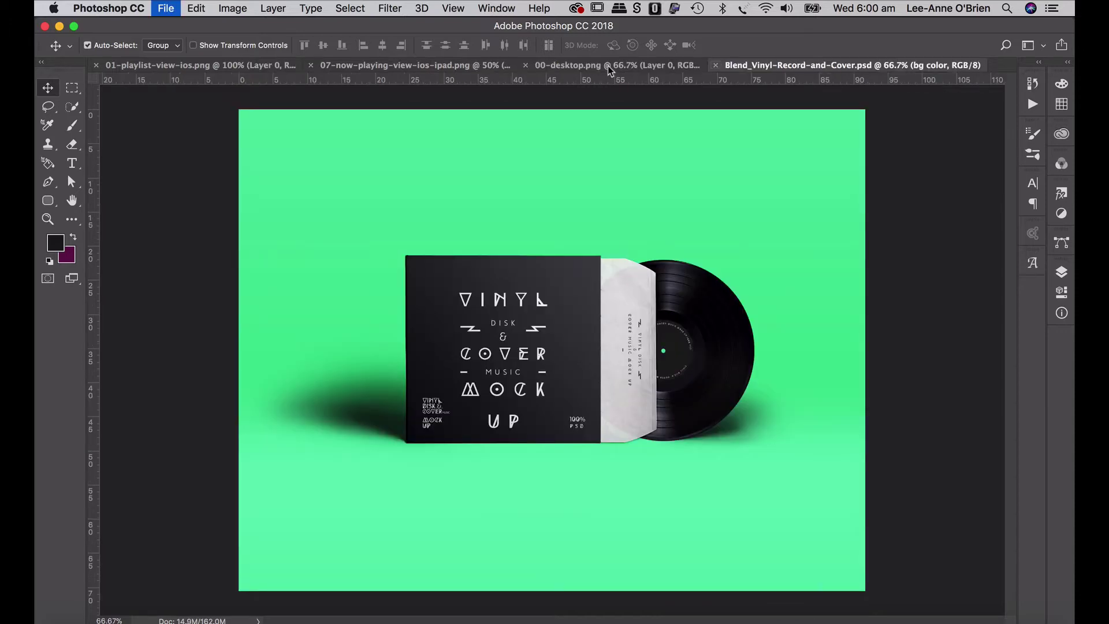
pyautogui.click(225, 180)
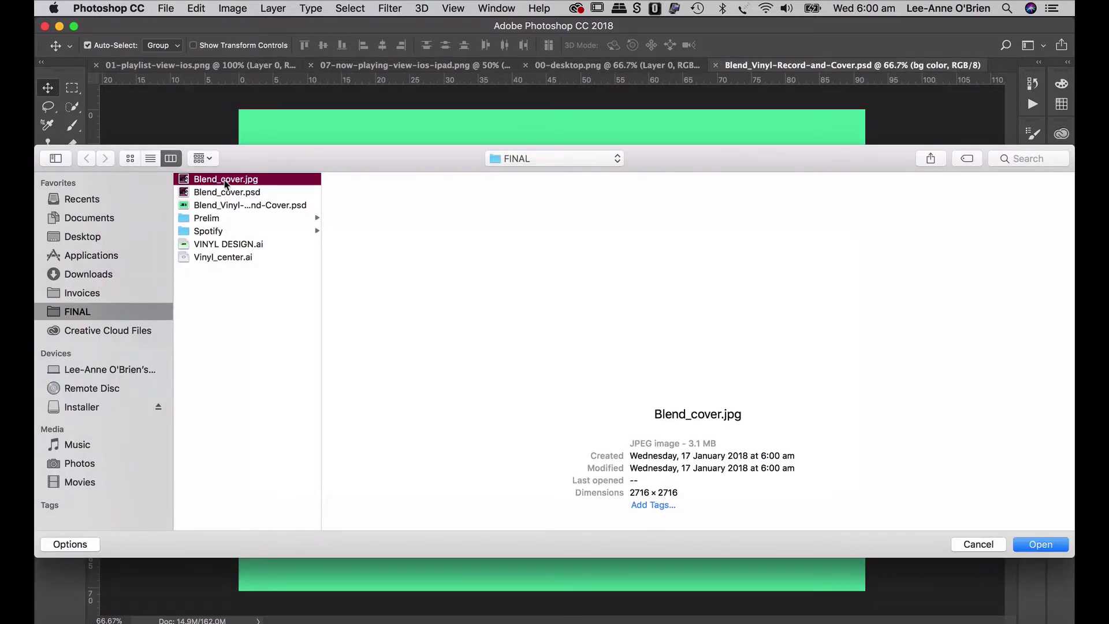
pyautogui.doubleClick(225, 181)
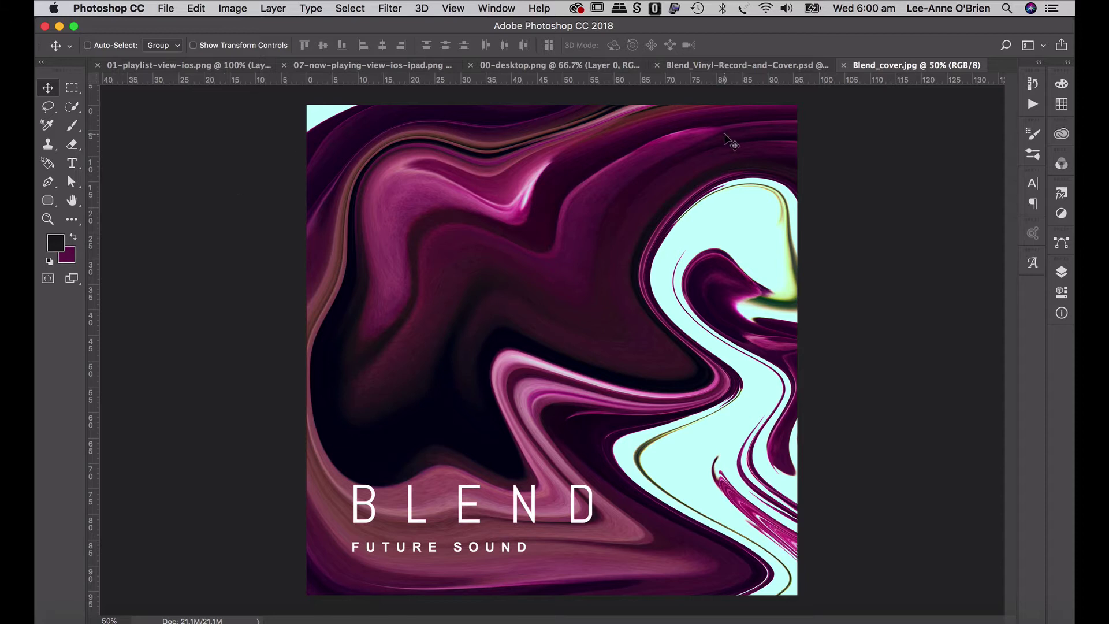
# Step: Add the cover image to the library as an item named ARTWORK, then close the JPG
pyautogui.click(1063, 136)
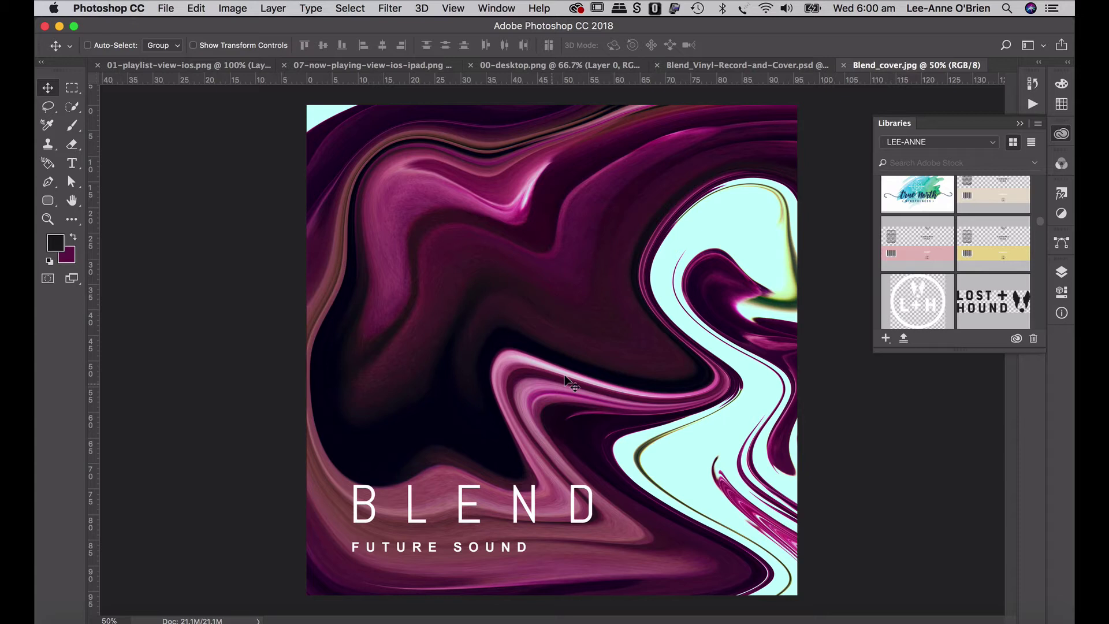
pyautogui.moveTo(818, 381); pyautogui.dragTo(949, 282)
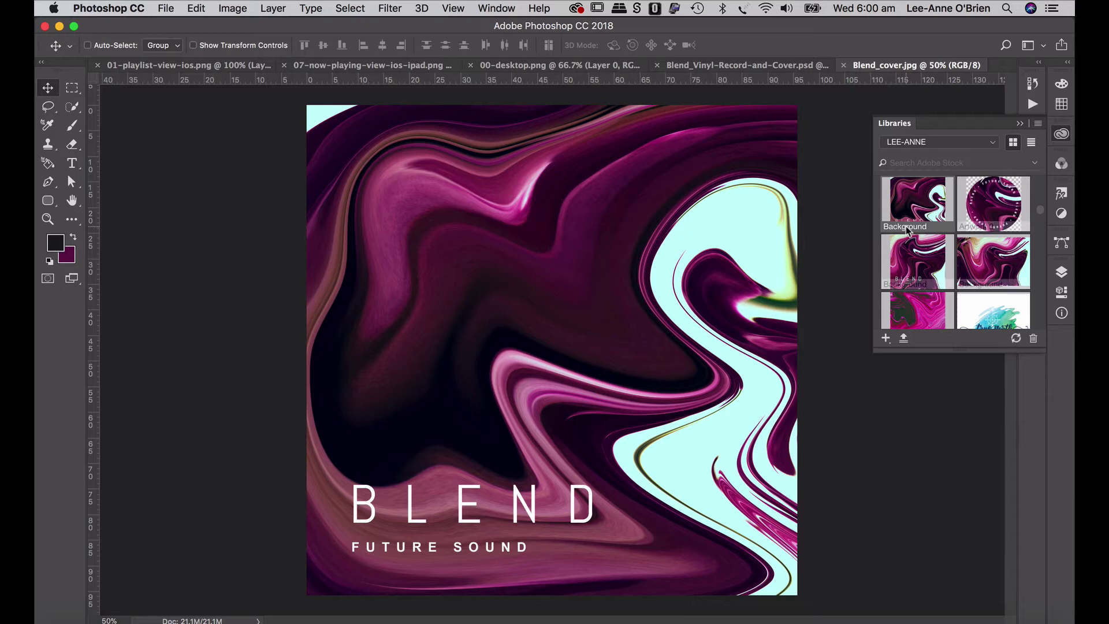
pyautogui.doubleClick(937, 227)
pyautogui.write('ARTW')
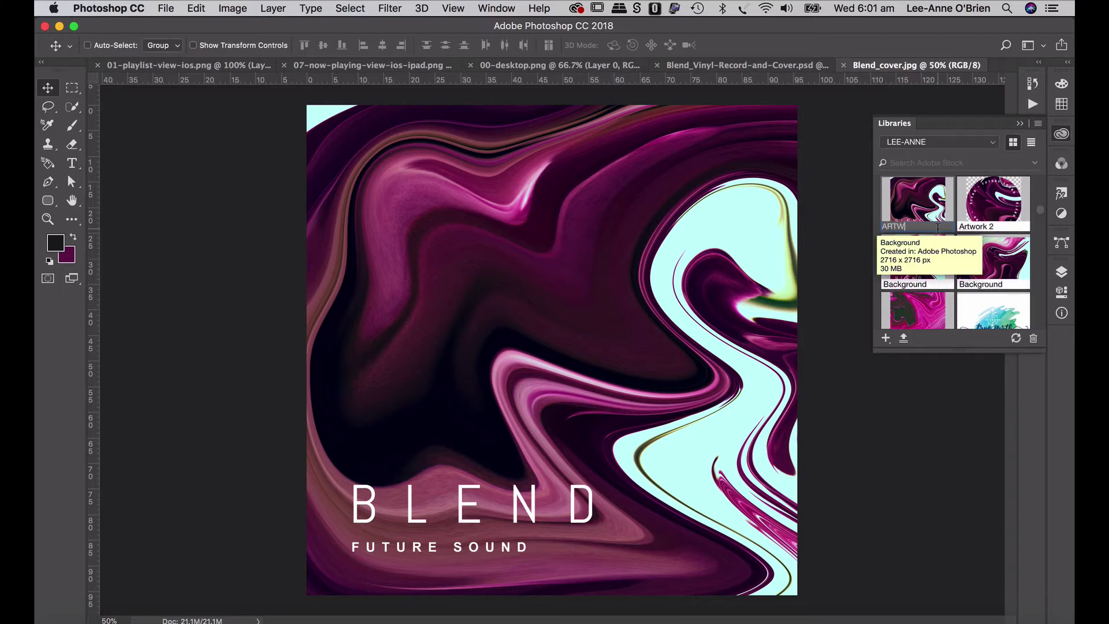
pyautogui.write('ORK')
pyautogui.press('Return')
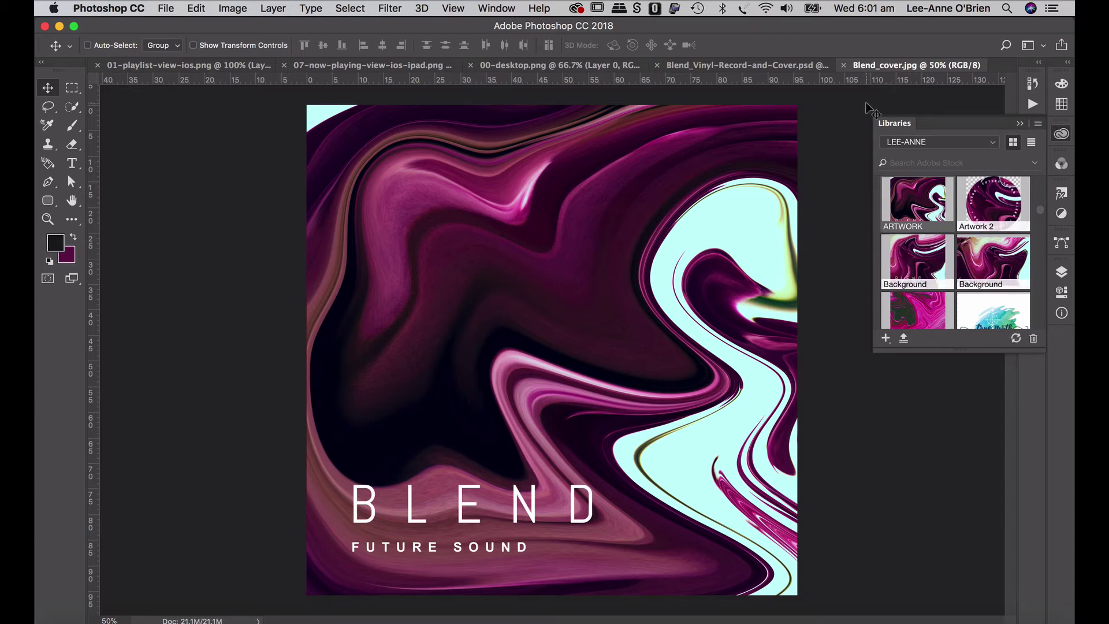
pyautogui.click(844, 66)
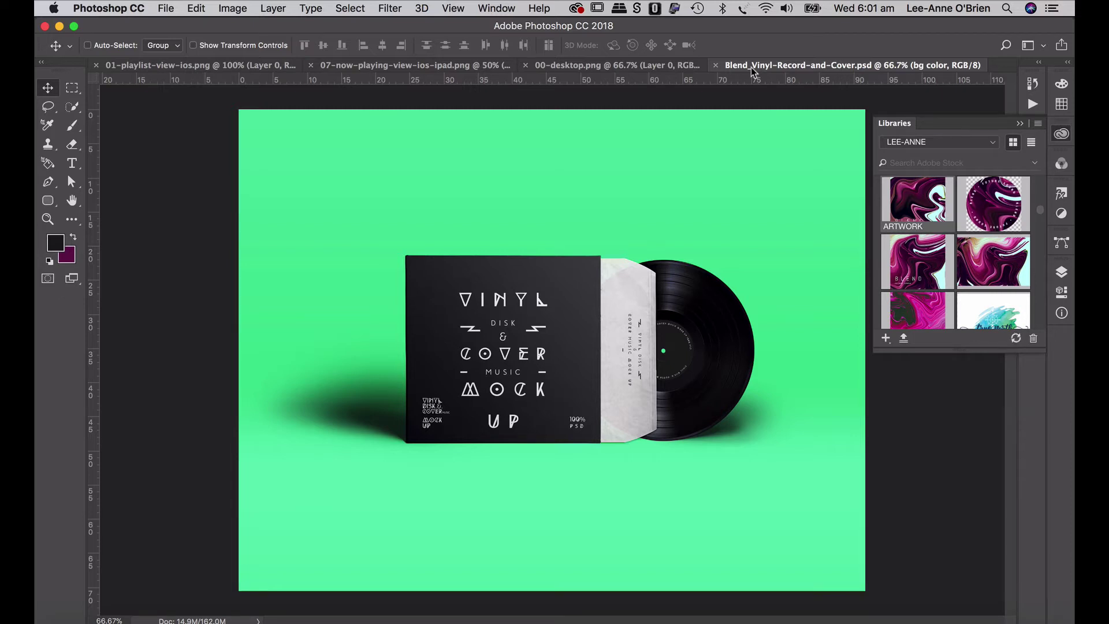
# Step: Check the green background layer, try magenta and purple fills, then keep the green
pyautogui.click(1020, 123)
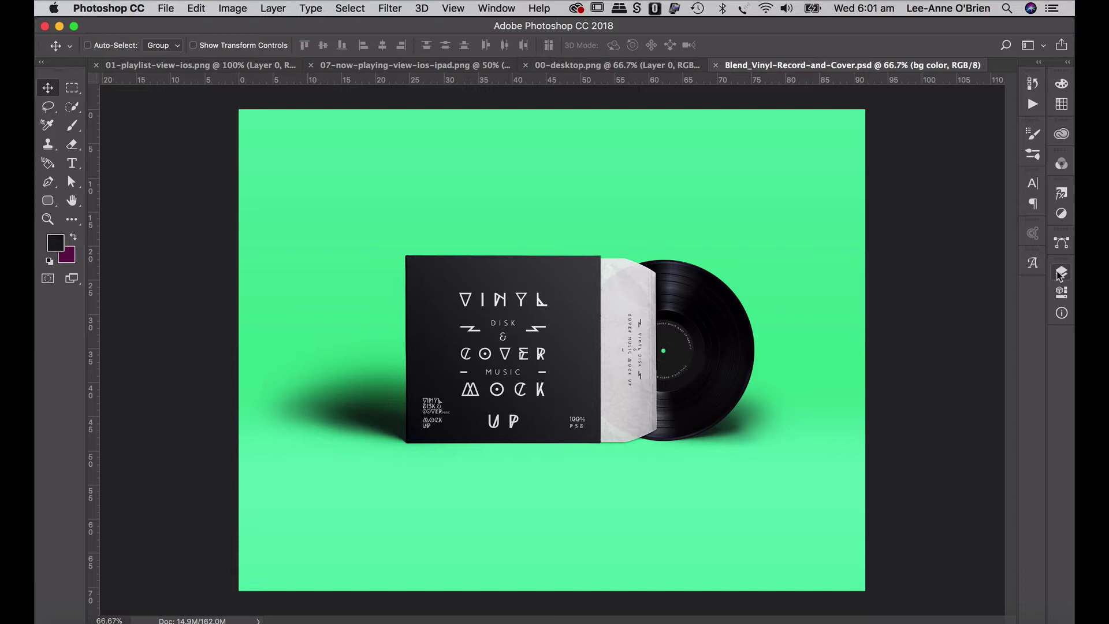
pyautogui.click(1062, 272)
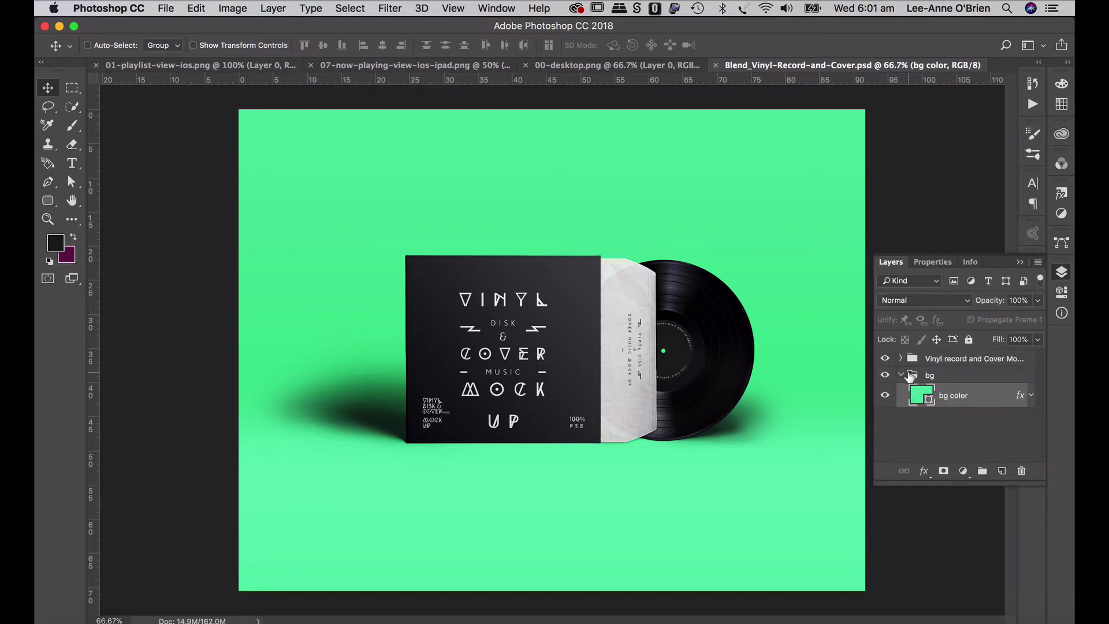
pyautogui.click(885, 375)
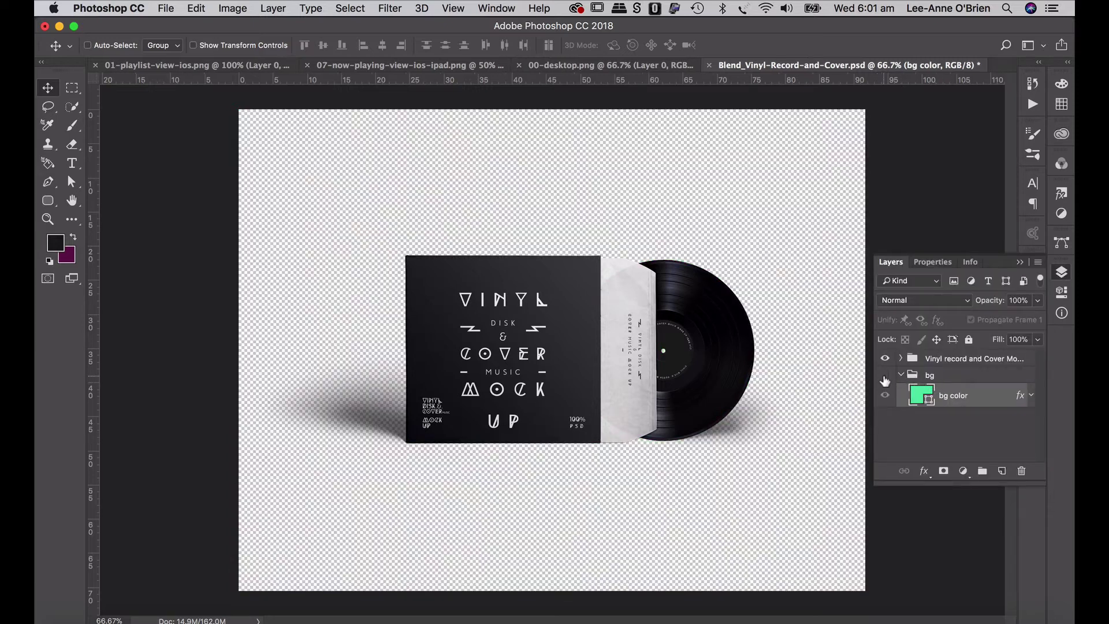
pyautogui.click(886, 376)
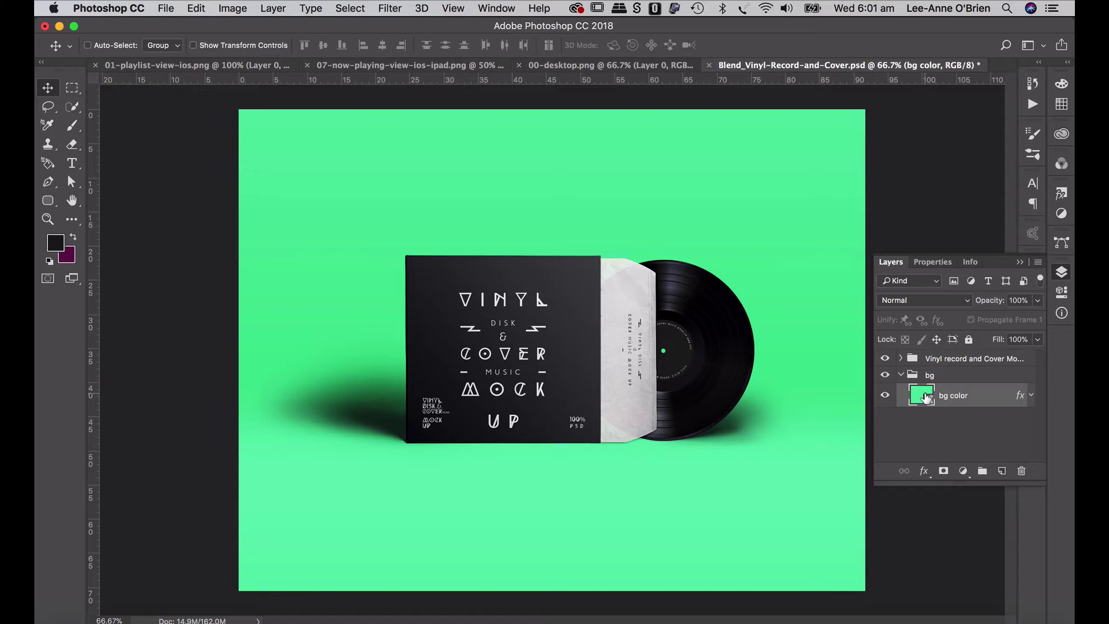
pyautogui.doubleClick(926, 397)
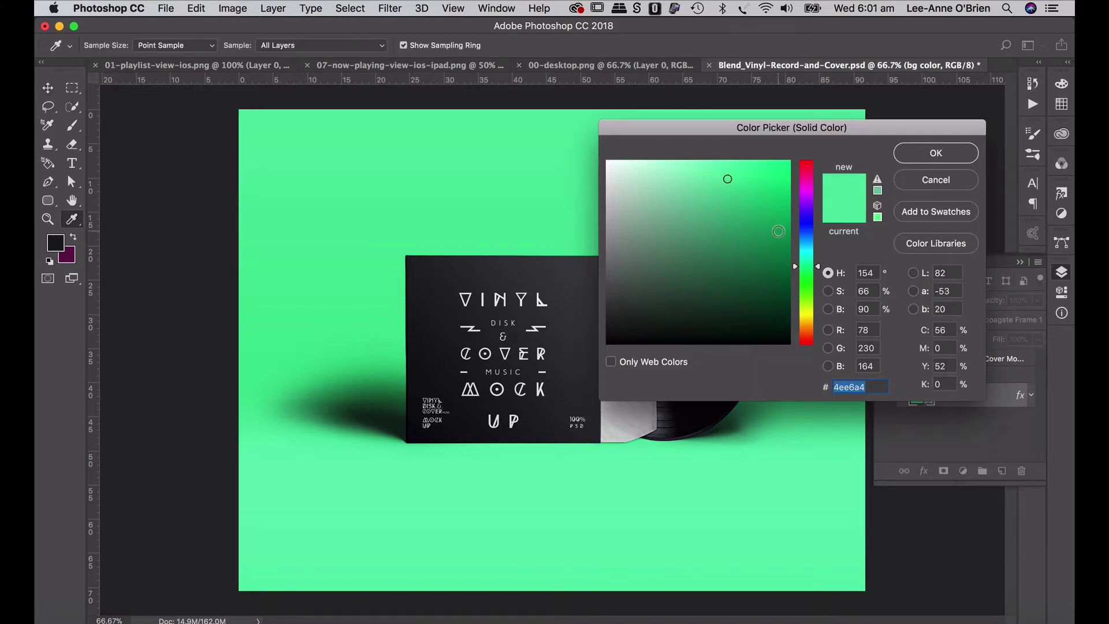
pyautogui.click(745, 232)
pyautogui.click(811, 189)
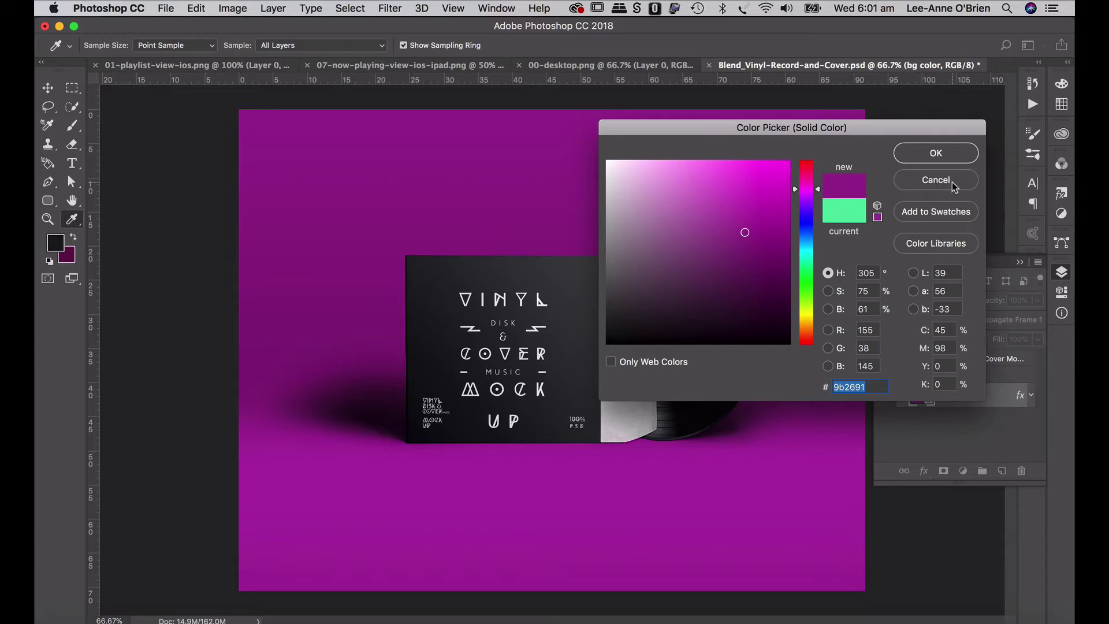
pyautogui.click(936, 180)
# Step: Toggle the cover sleeve, paper sleeve and vinyl record visibility, then expand the cover group
pyautogui.click(901, 376)
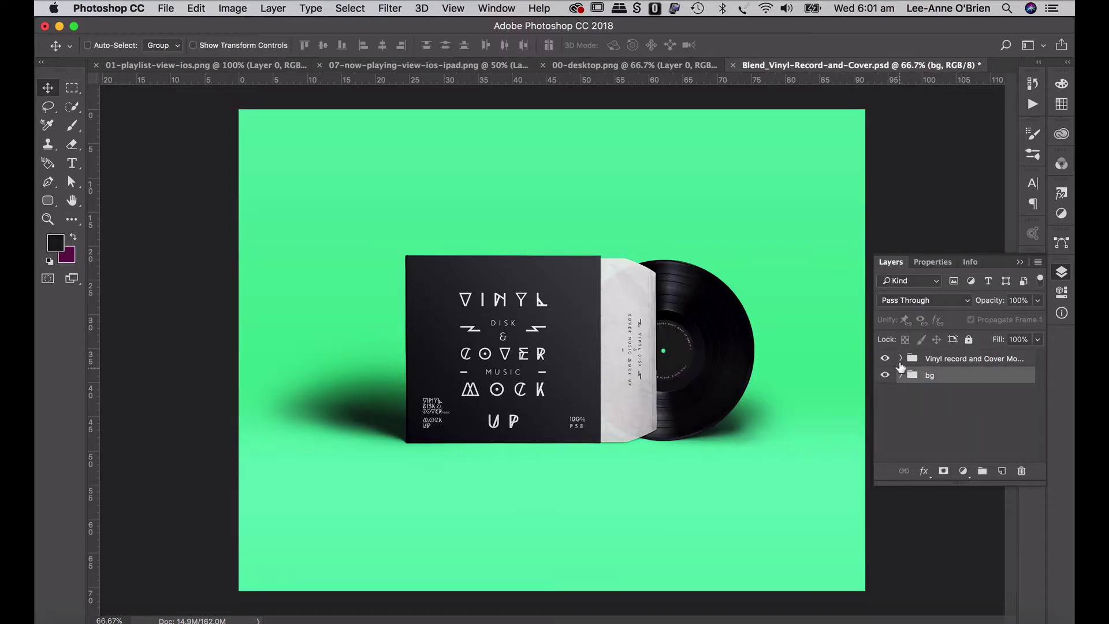
pyautogui.click(901, 358)
pyautogui.click(886, 376)
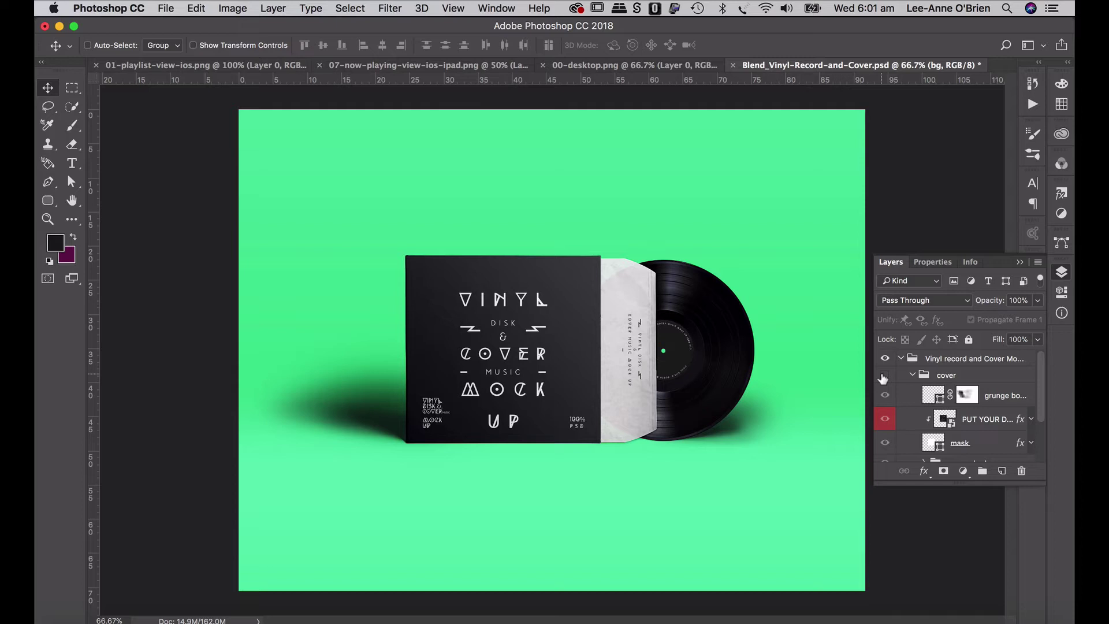
pyautogui.click(885, 375)
pyautogui.click(912, 376)
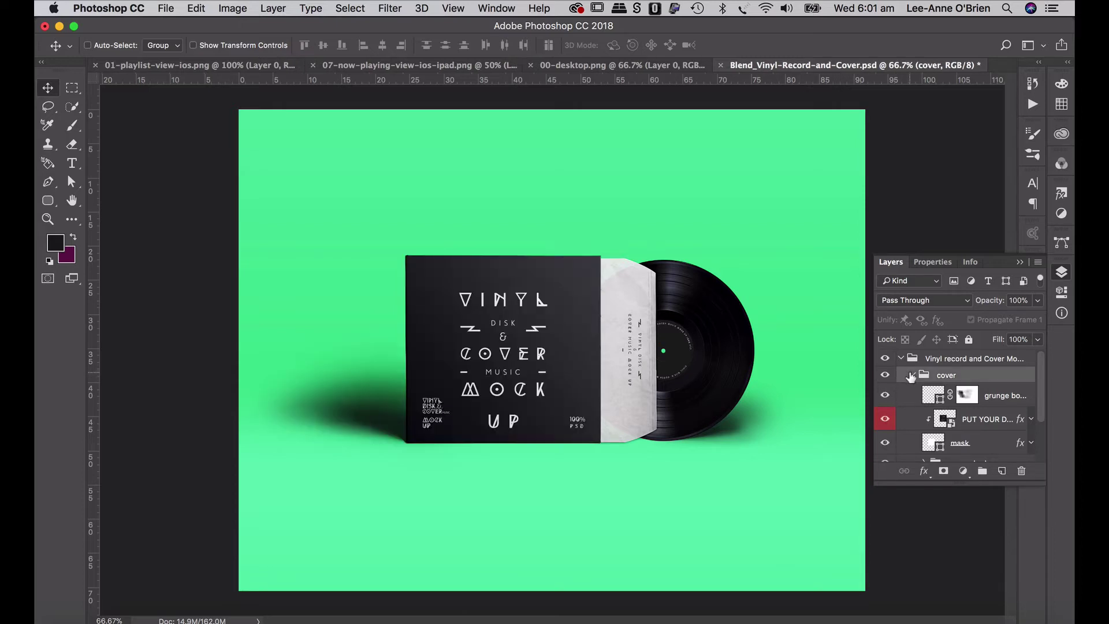
pyautogui.click(912, 376)
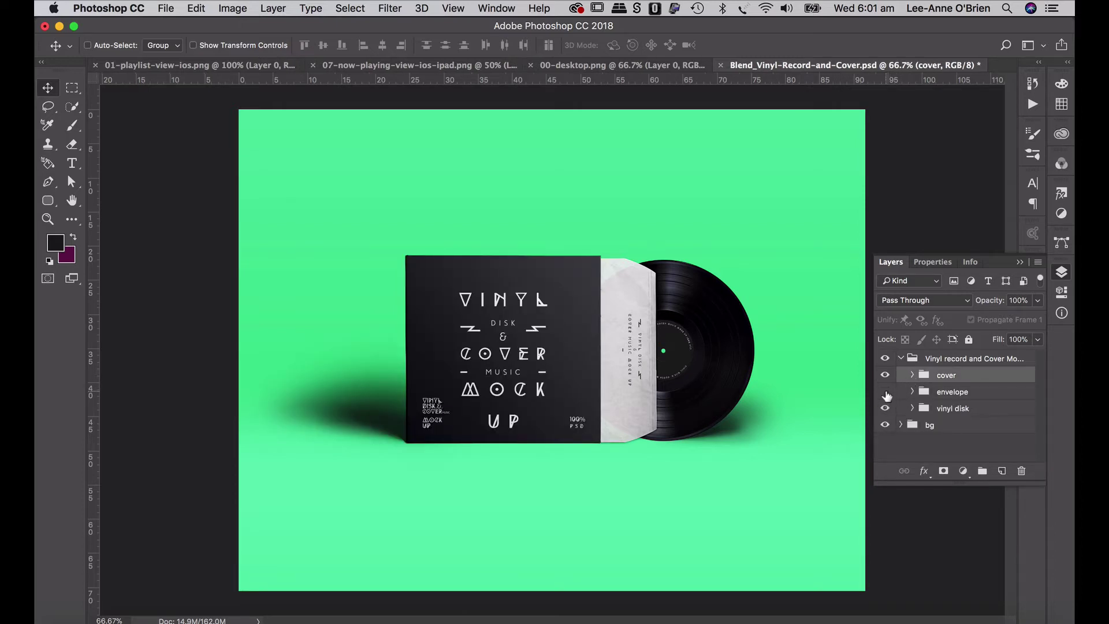
pyautogui.click(886, 393)
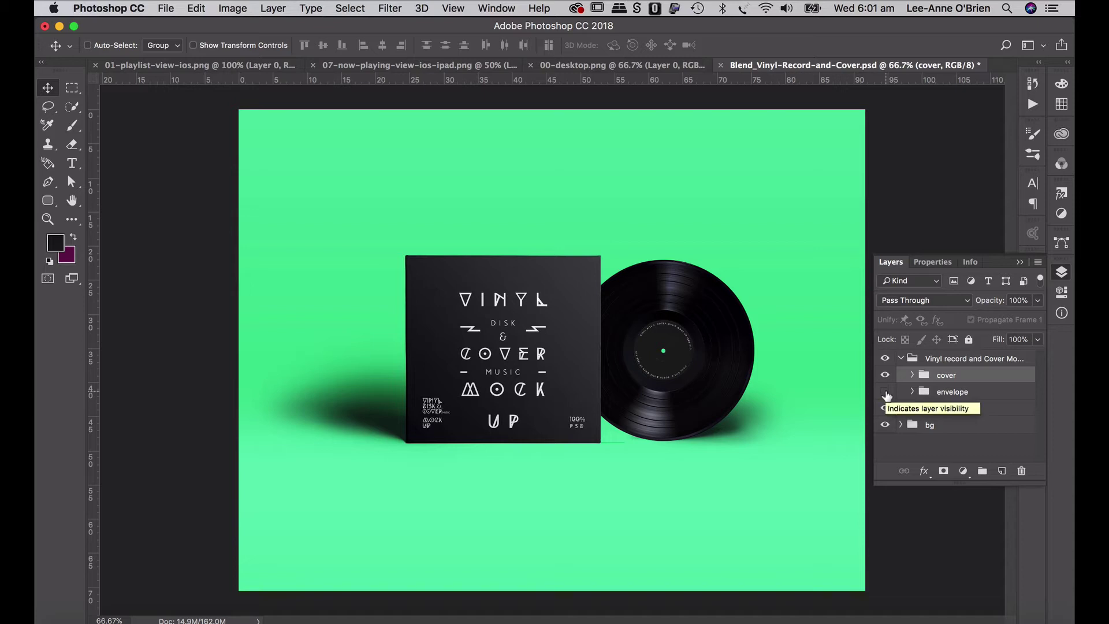
pyautogui.click(886, 392)
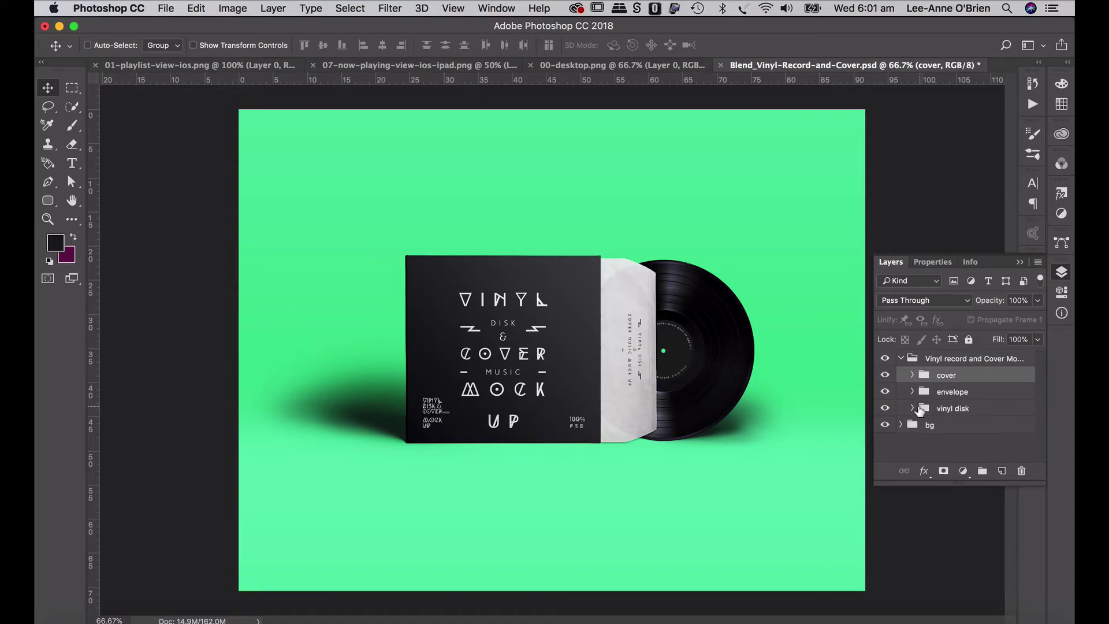
pyautogui.click(886, 409)
pyautogui.click(886, 409)
pyautogui.click(913, 375)
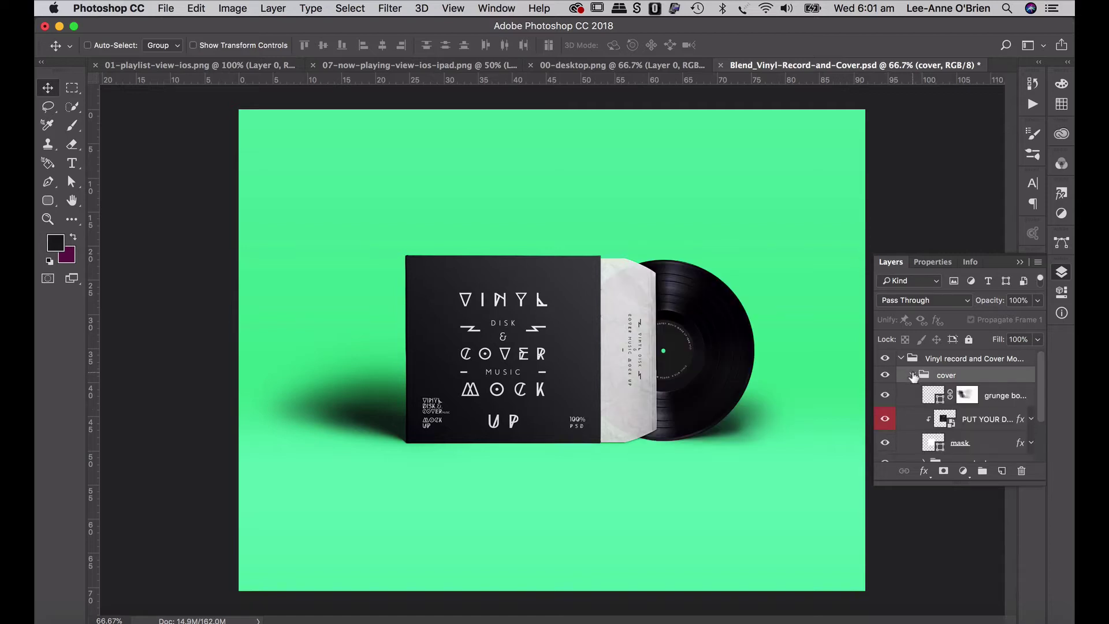
# Step: Open the cover's PUT YOUR DESIGN smart object and delete its placeholder text and shape layers
pyautogui.doubleClick(951, 425)
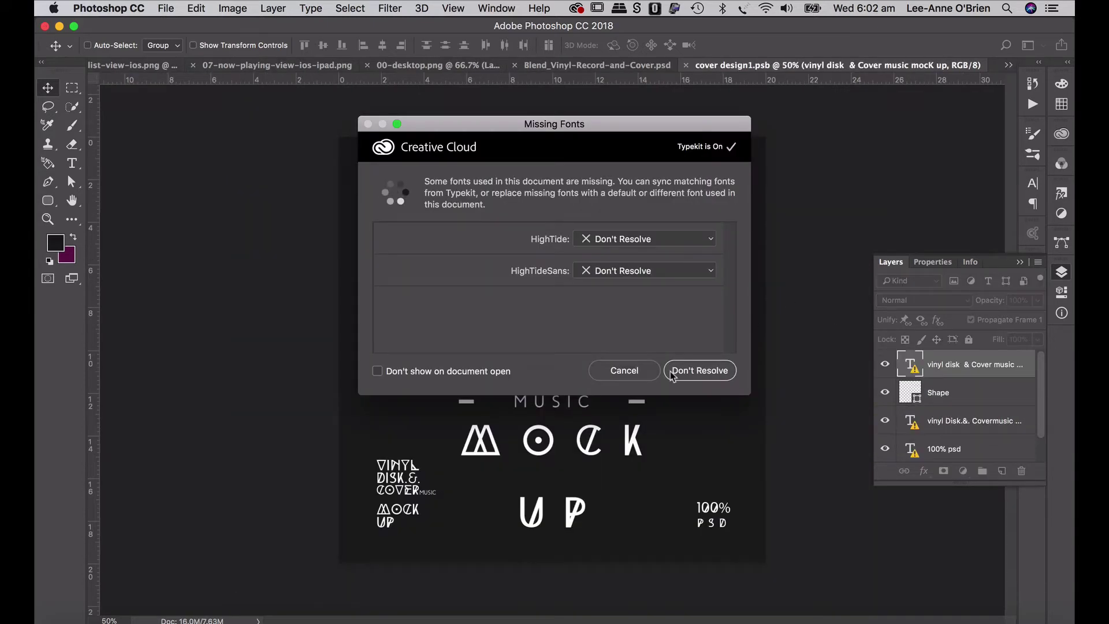
pyautogui.click(701, 377)
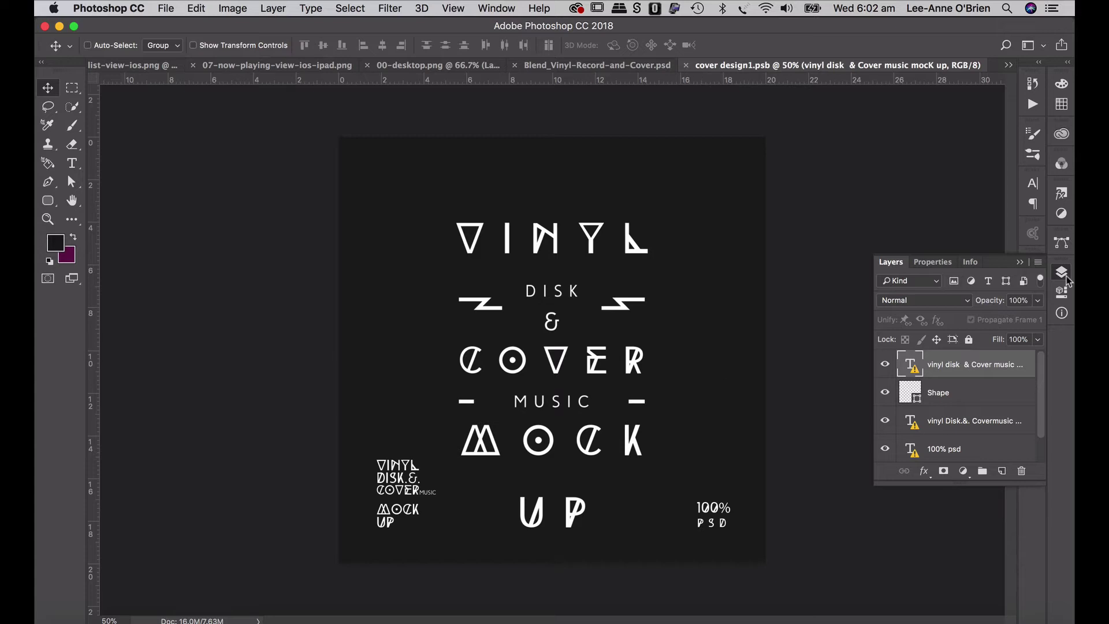
pyautogui.scroll(-1, 994, 414)
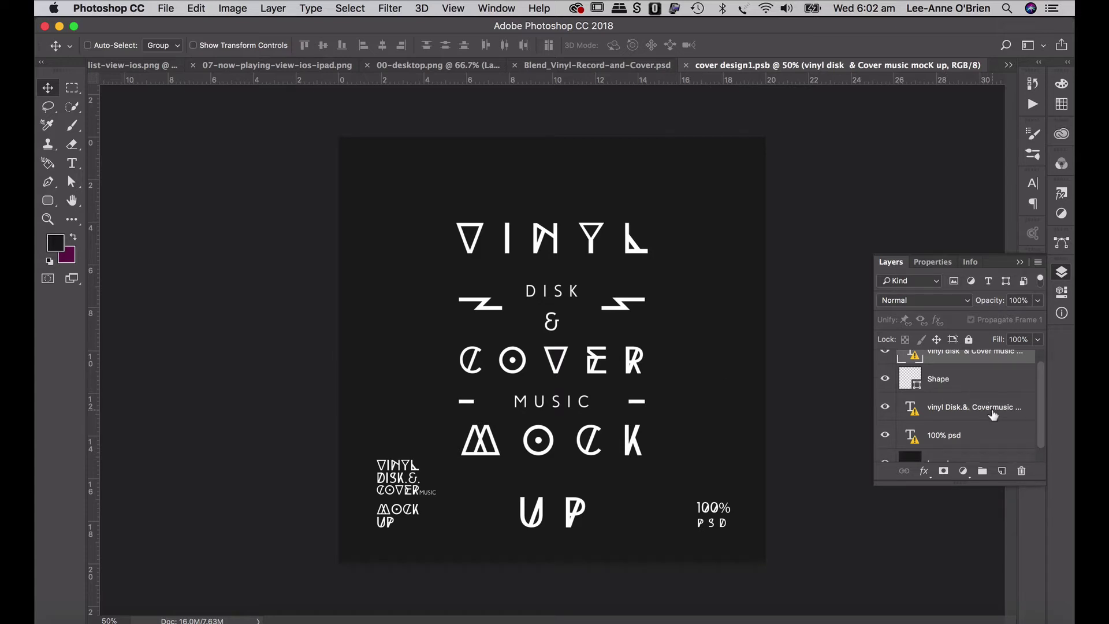
pyautogui.keyDown('shift'); pyautogui.click(961, 438); pyautogui.keyUp('shift')
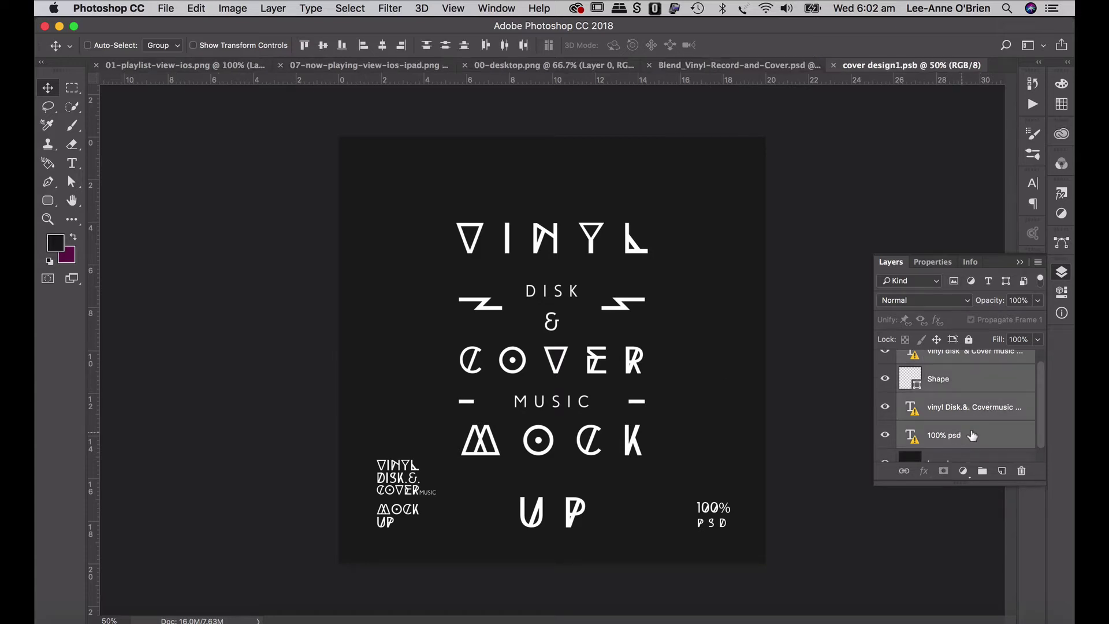
pyautogui.click(1022, 470)
pyautogui.click(663, 231)
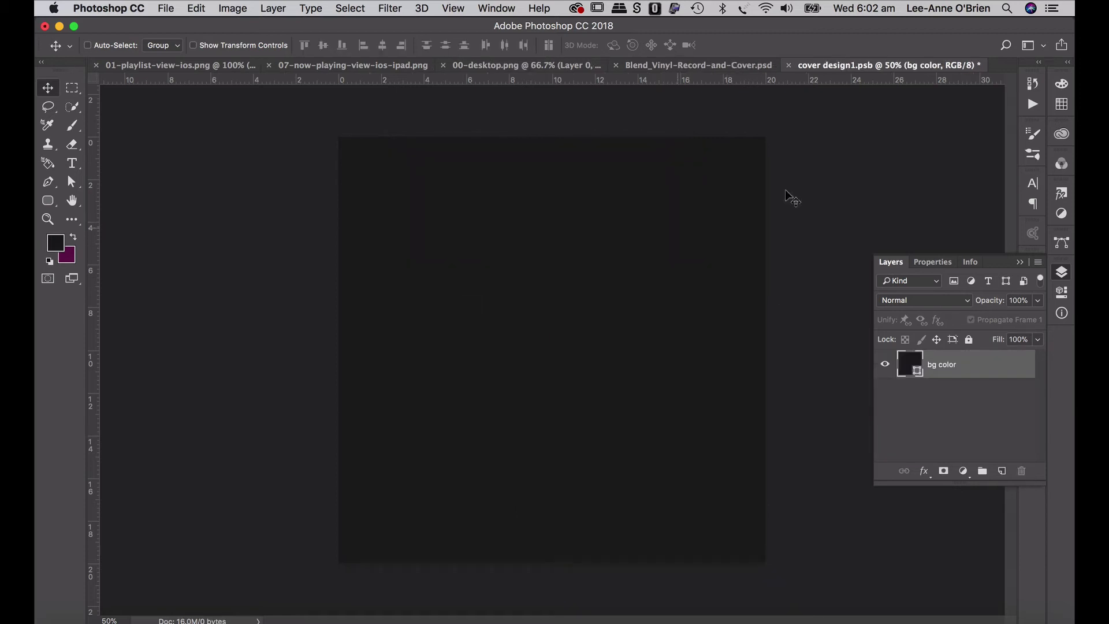
# Step: Place the ARTWORK library graphic aligned to the cover square, save, and close the smart object
pyautogui.click(1062, 133)
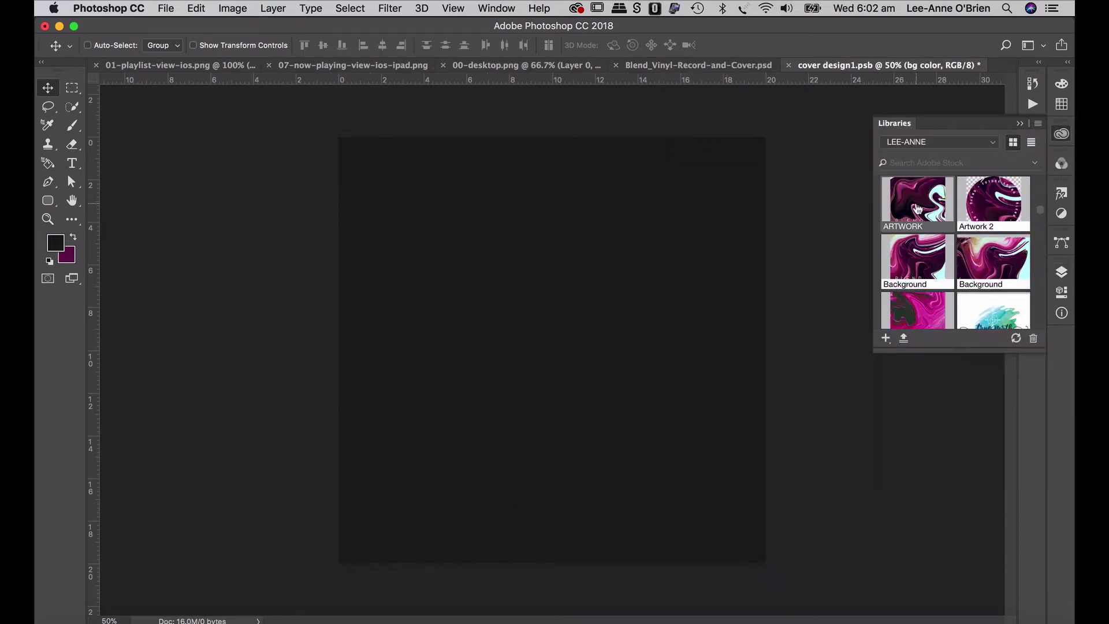
pyautogui.moveTo(536, 330); pyautogui.dragTo(536, 330)
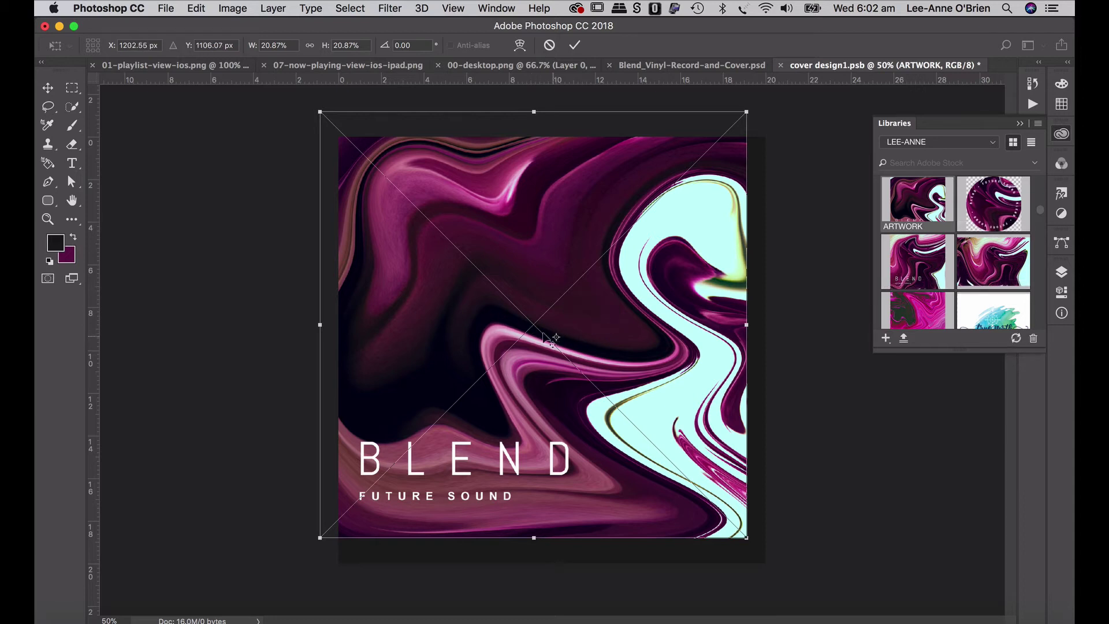
pyautogui.moveTo(471, 249); pyautogui.dragTo(489, 279)
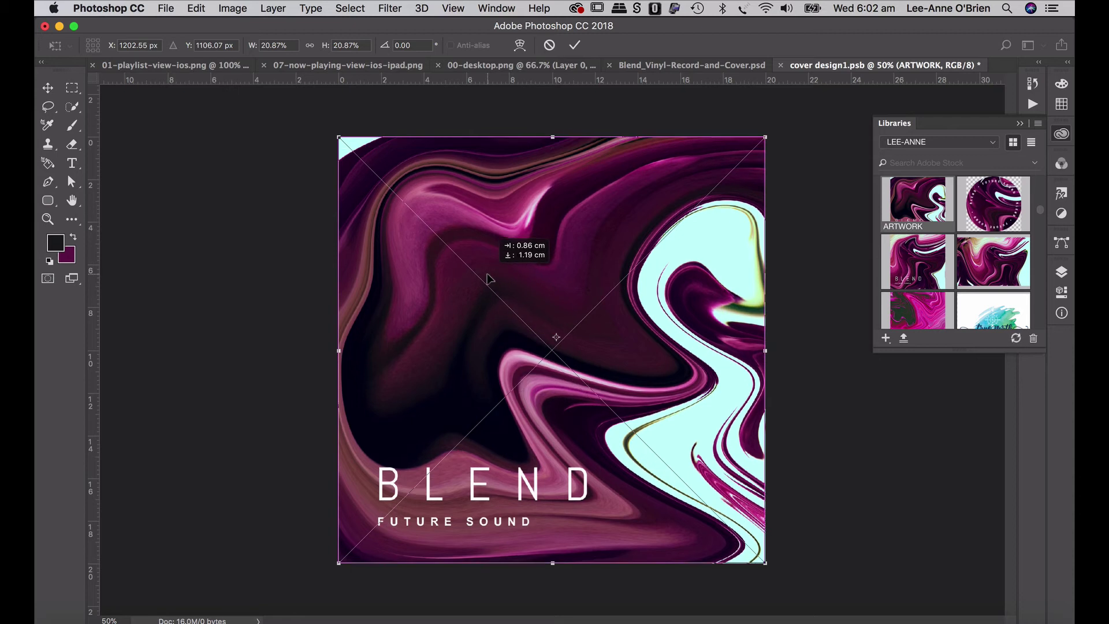
pyautogui.press('Return')
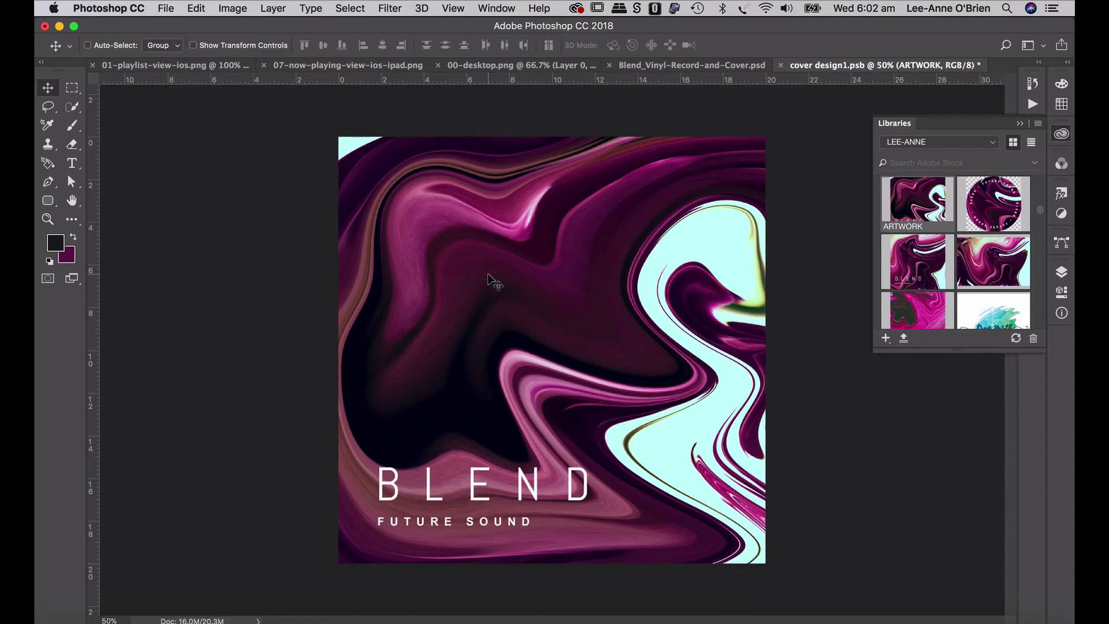
pyautogui.press('super+s')
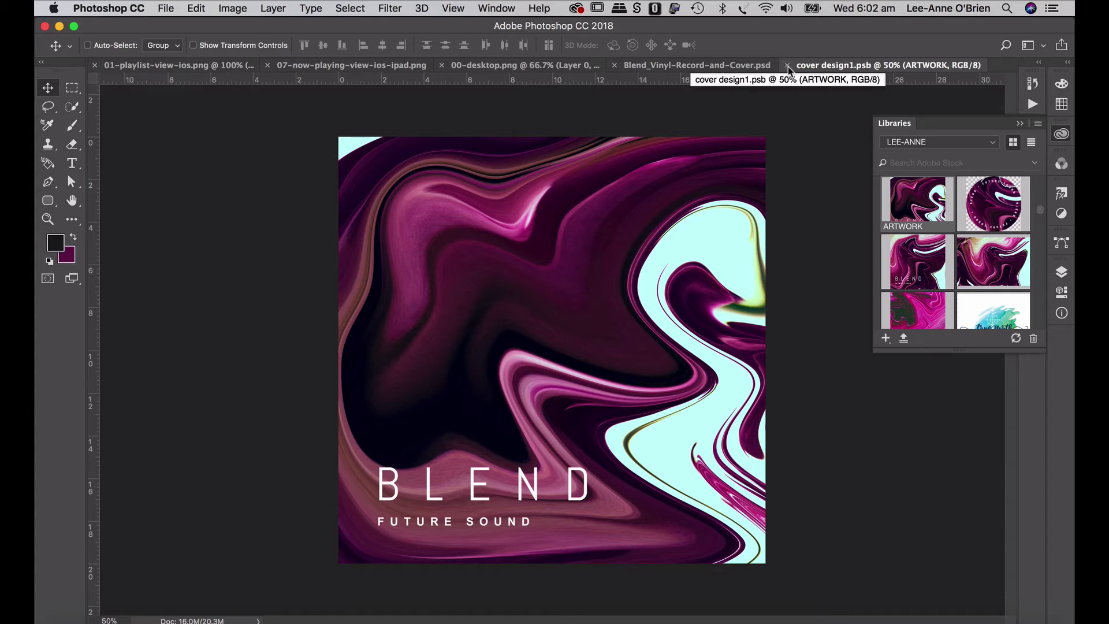
pyautogui.click(786, 65)
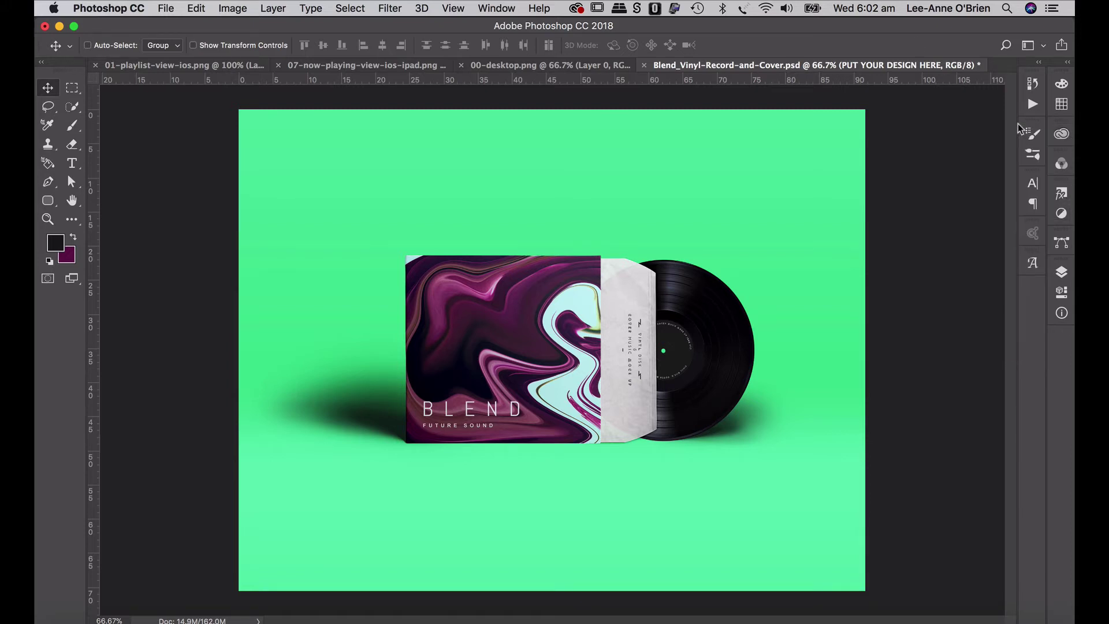
# Step: Open the envelope group's design smart object and delete its text layer
pyautogui.click(1062, 134)
pyautogui.click(1061, 270)
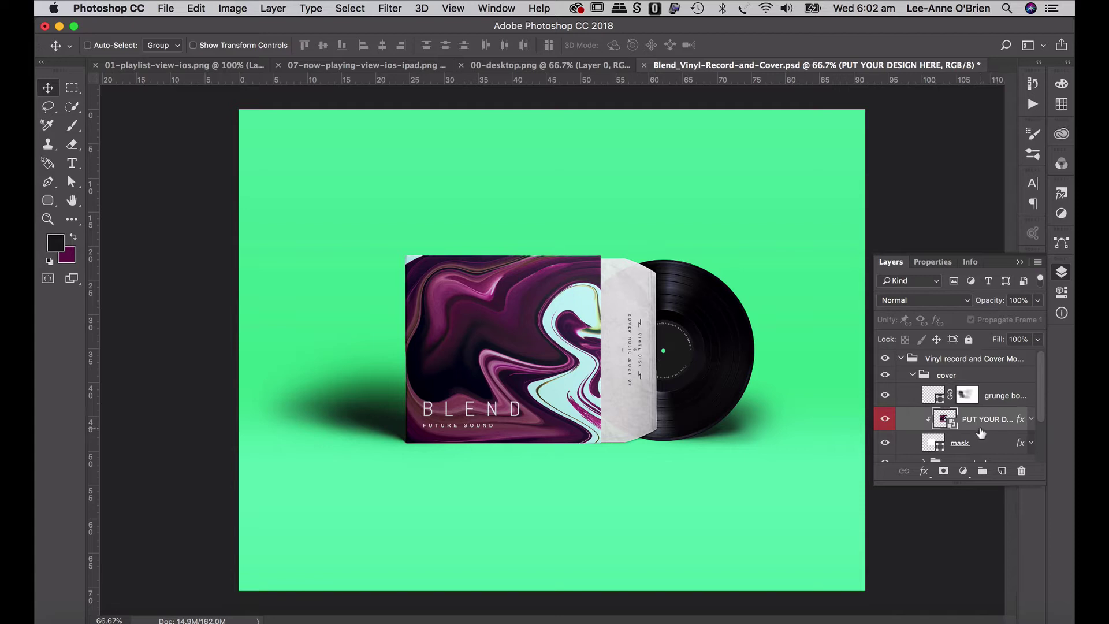
pyautogui.click(912, 374)
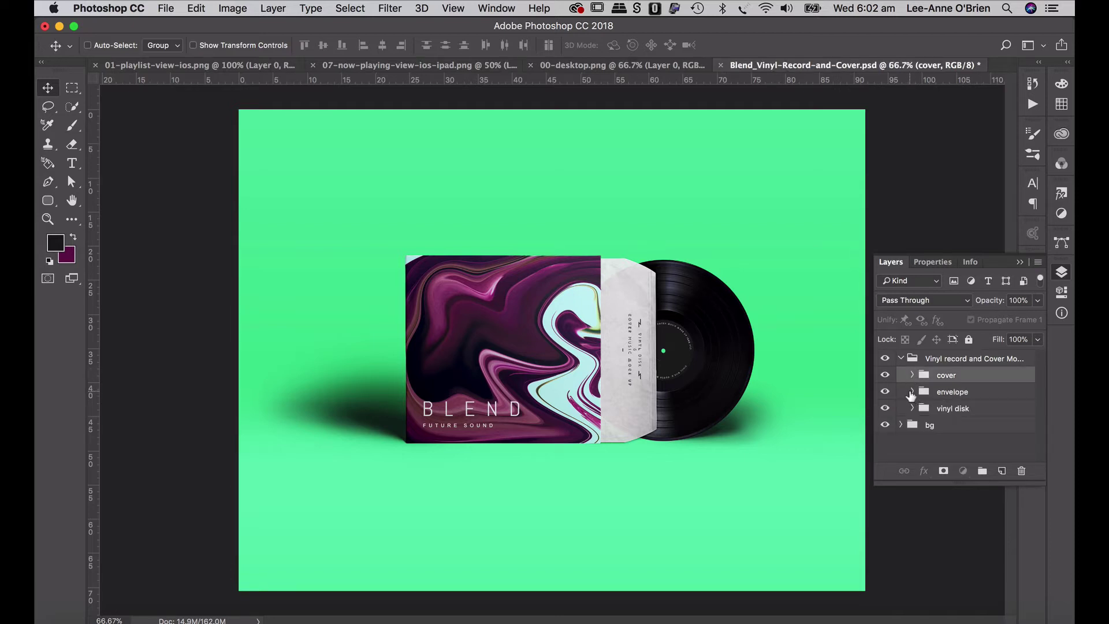
pyautogui.click(951, 393)
pyautogui.click(912, 392)
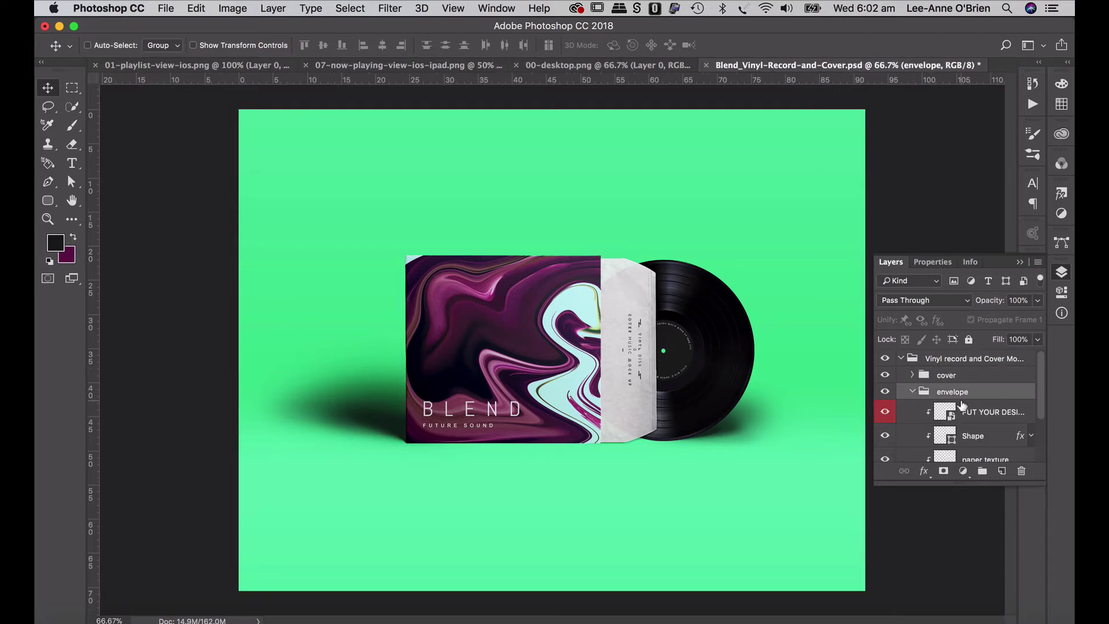
pyautogui.scroll(-2, 985, 414)
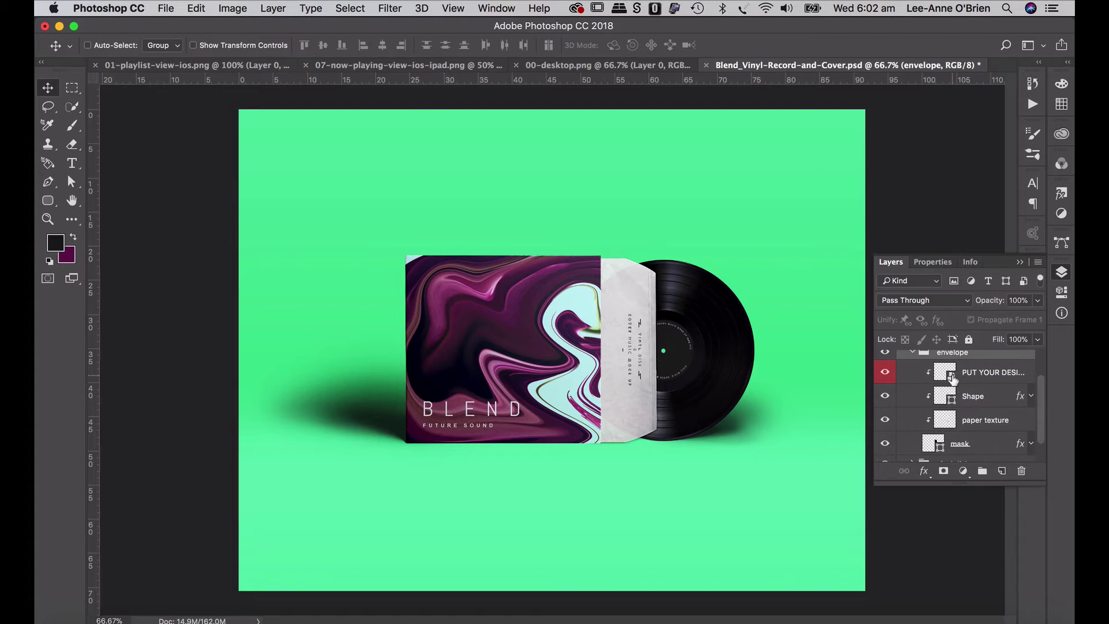
pyautogui.doubleClick(953, 379)
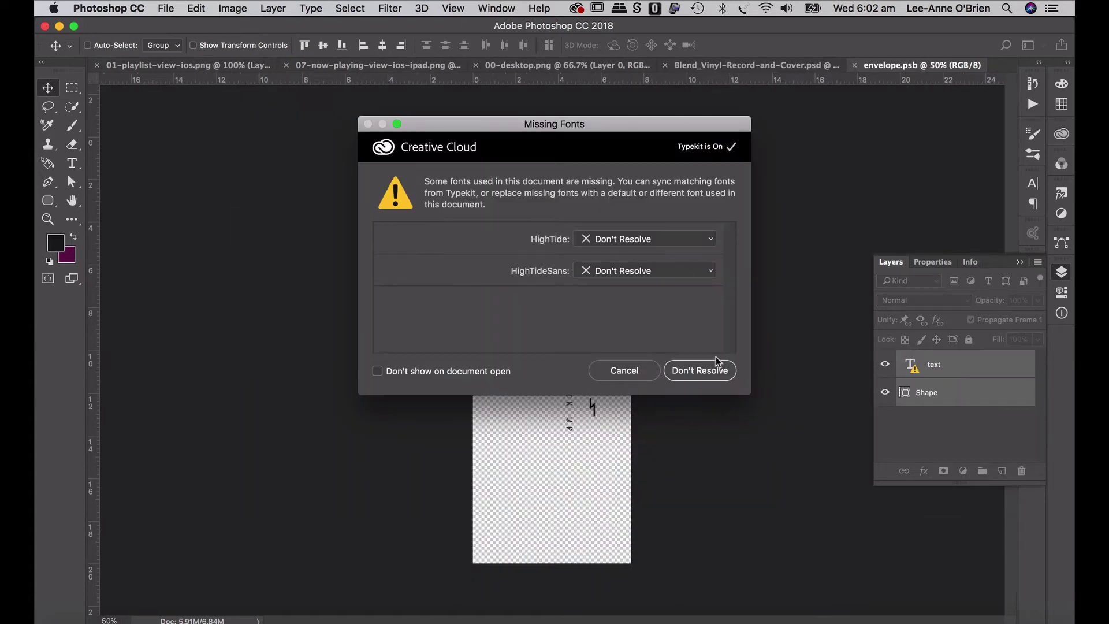
pyautogui.click(714, 372)
pyautogui.click(942, 367)
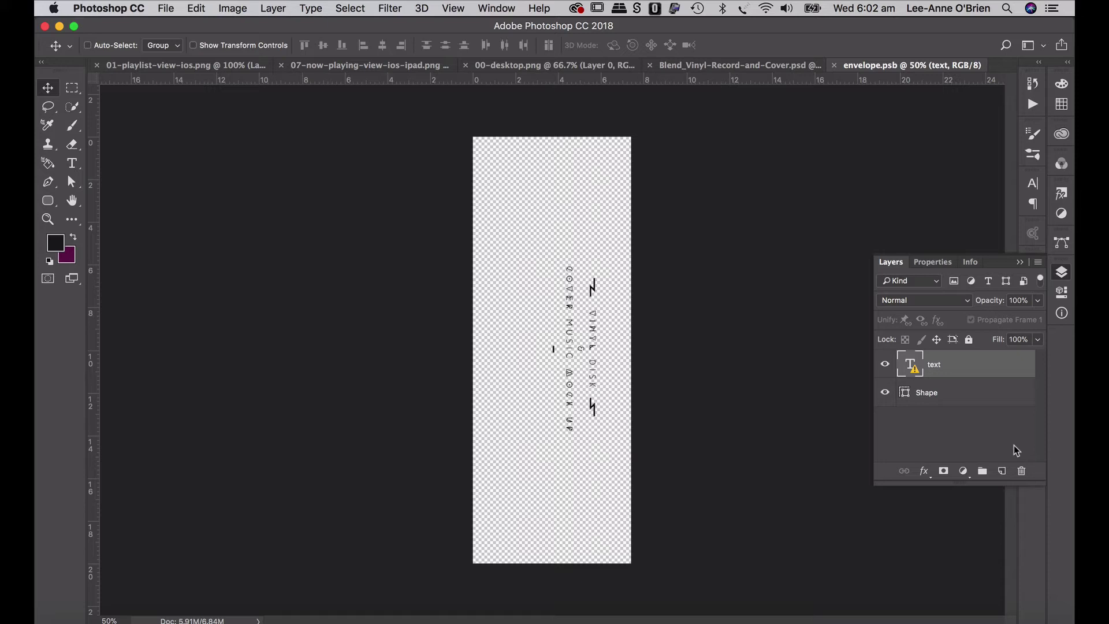
pyautogui.click(1022, 472)
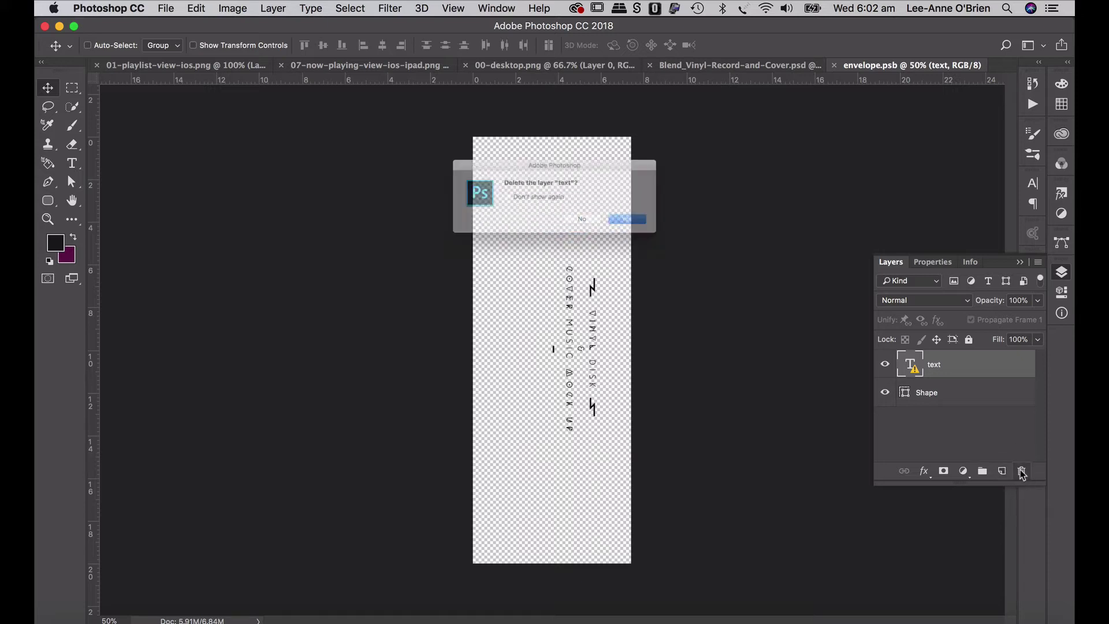
pyautogui.click(662, 231)
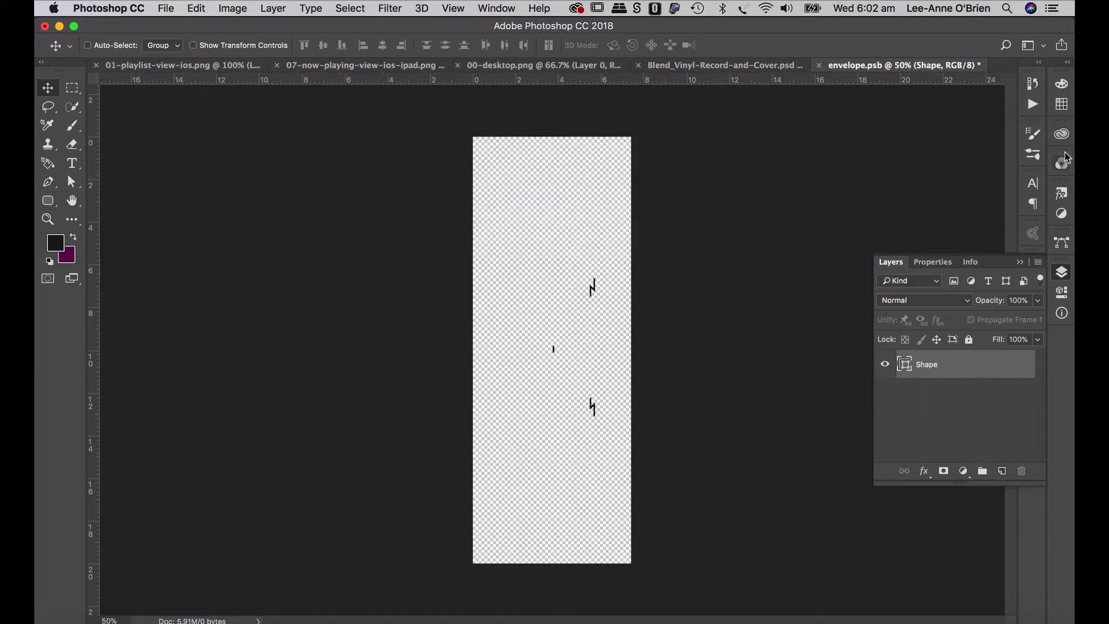
# Step: Place ARTWORK enlarged to fill the sleeve strip, shifted down-right, then save and close
pyautogui.click(1062, 134)
pyautogui.moveTo(910, 221); pyautogui.dragTo(569, 293)
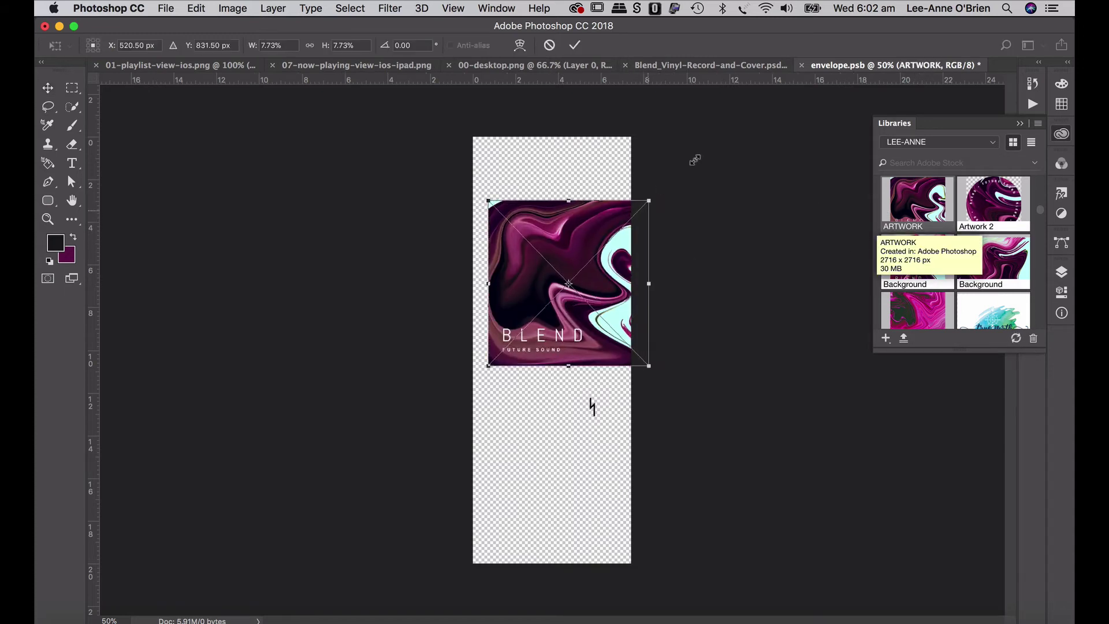
pyautogui.moveTo(695, 160); pyautogui.dragTo(913, 58)
pyautogui.press('Return')
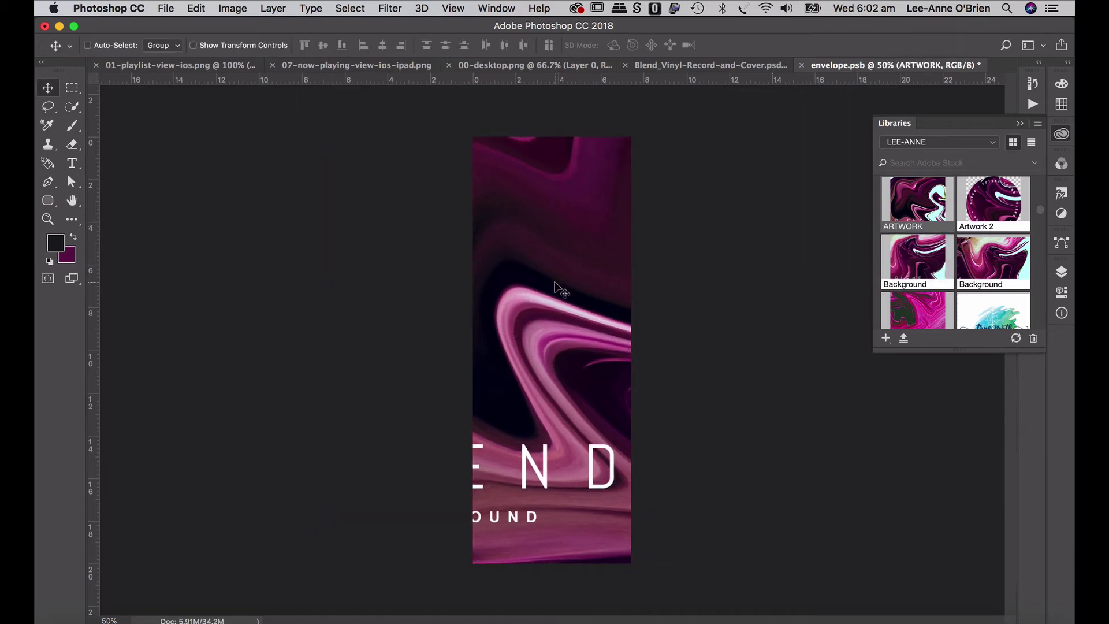
pyautogui.moveTo(557, 289); pyautogui.dragTo(659, 409)
pyautogui.press('super')
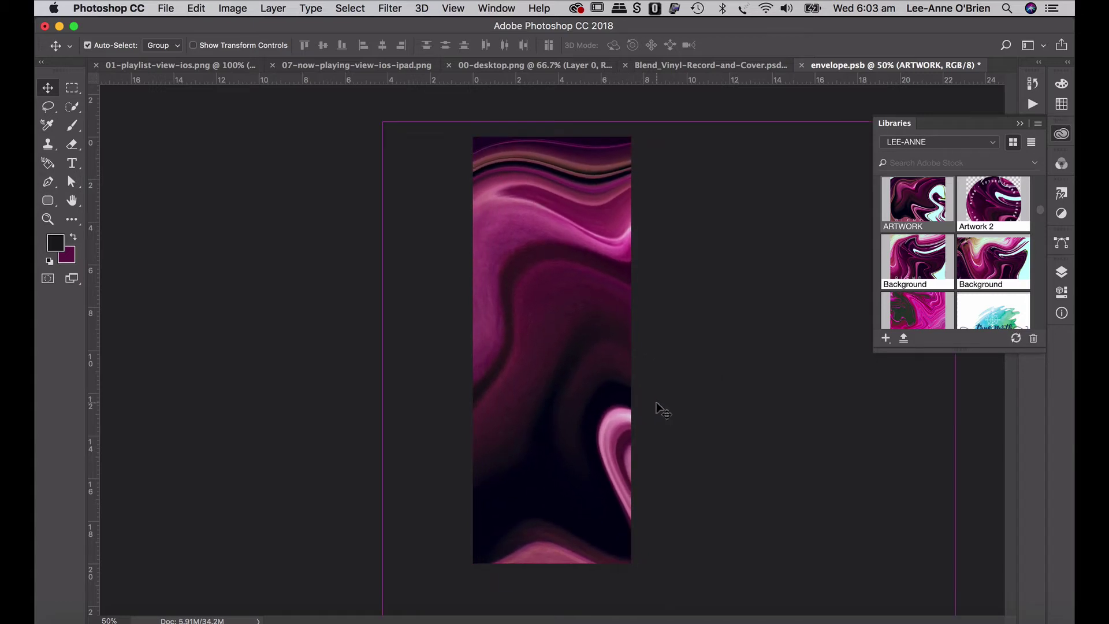
pyautogui.press('super+s')
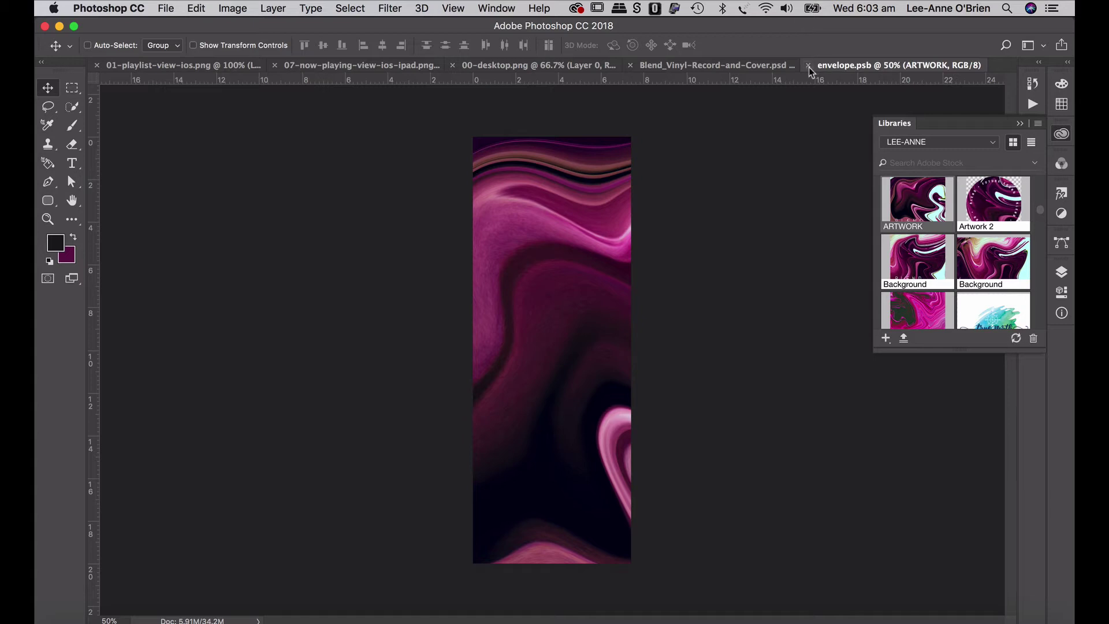
pyautogui.click(808, 66)
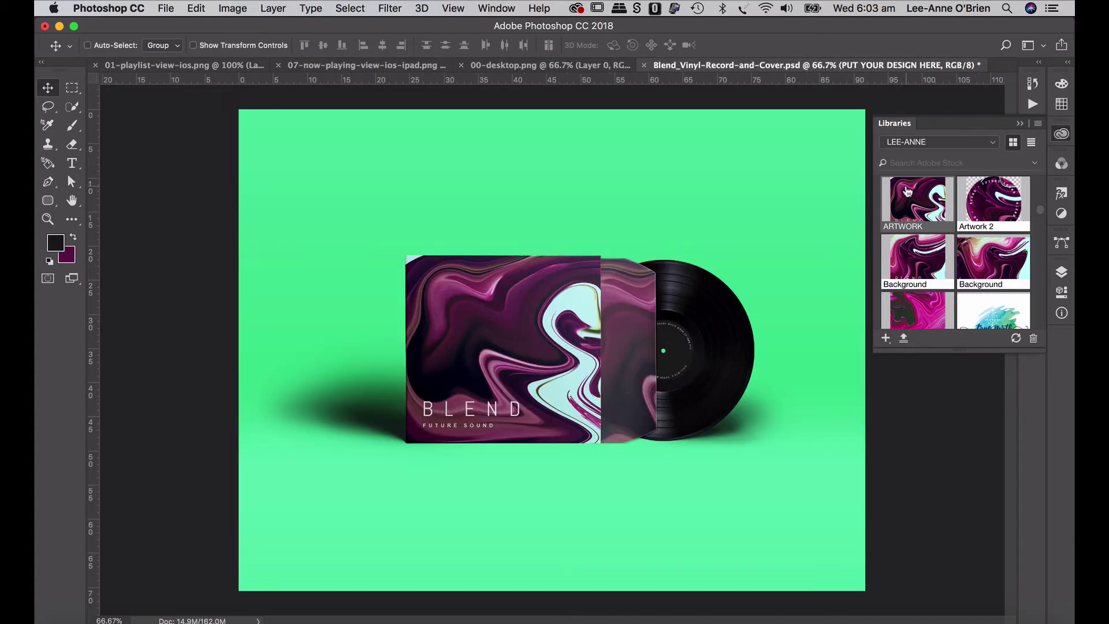
# Step: Lower the envelope group's opacity to 89%
pyautogui.click(1020, 124)
pyautogui.click(1061, 273)
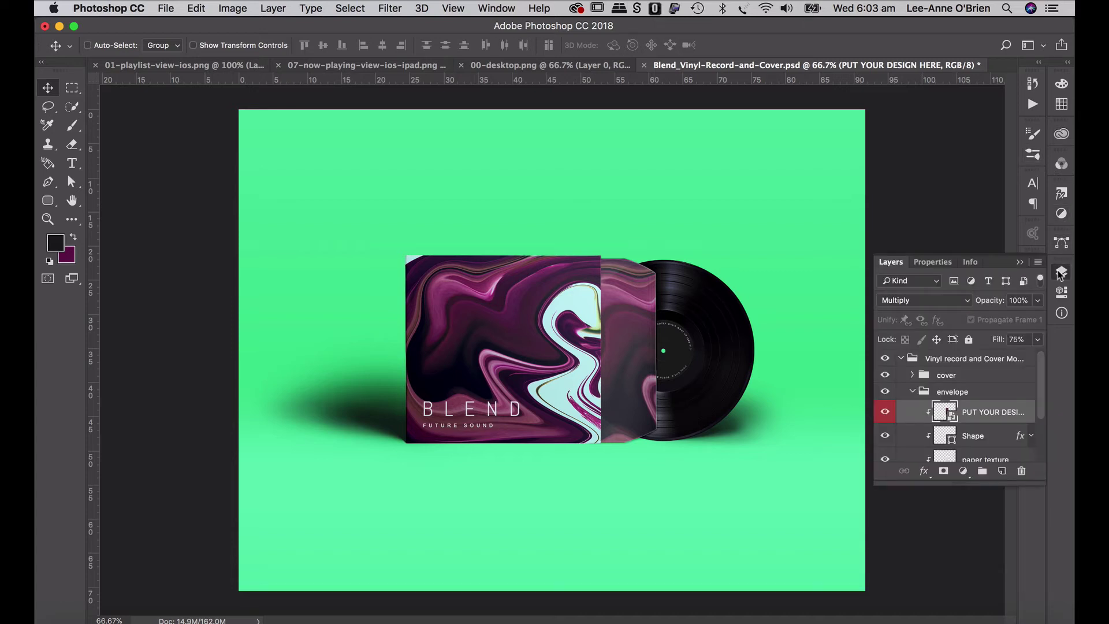
pyautogui.click(1039, 301)
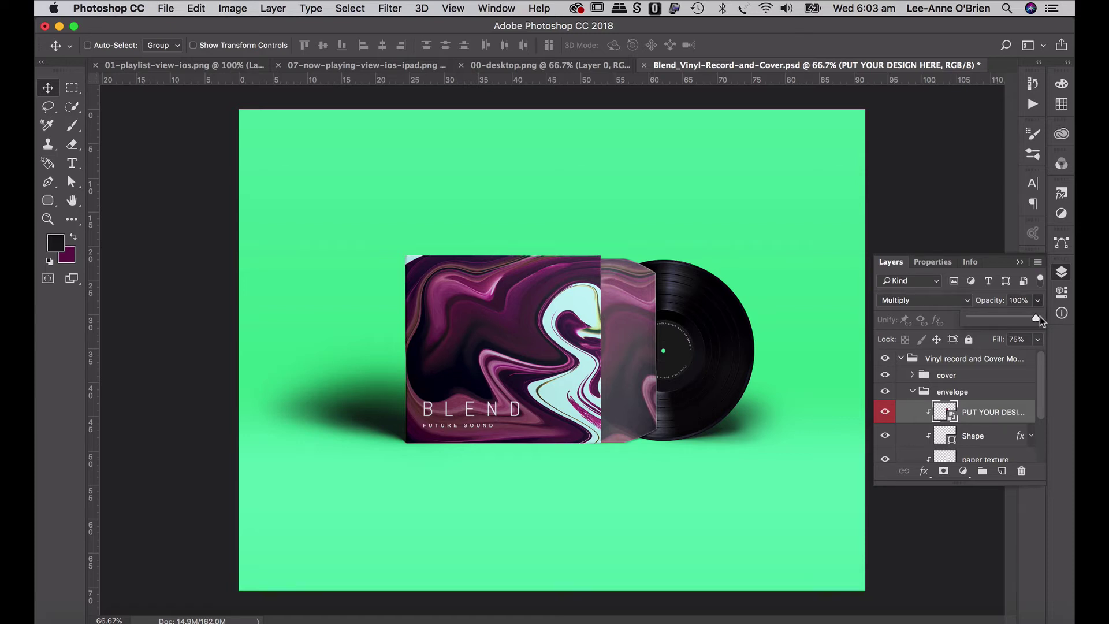
pyautogui.click(999, 392)
pyautogui.click(1039, 301)
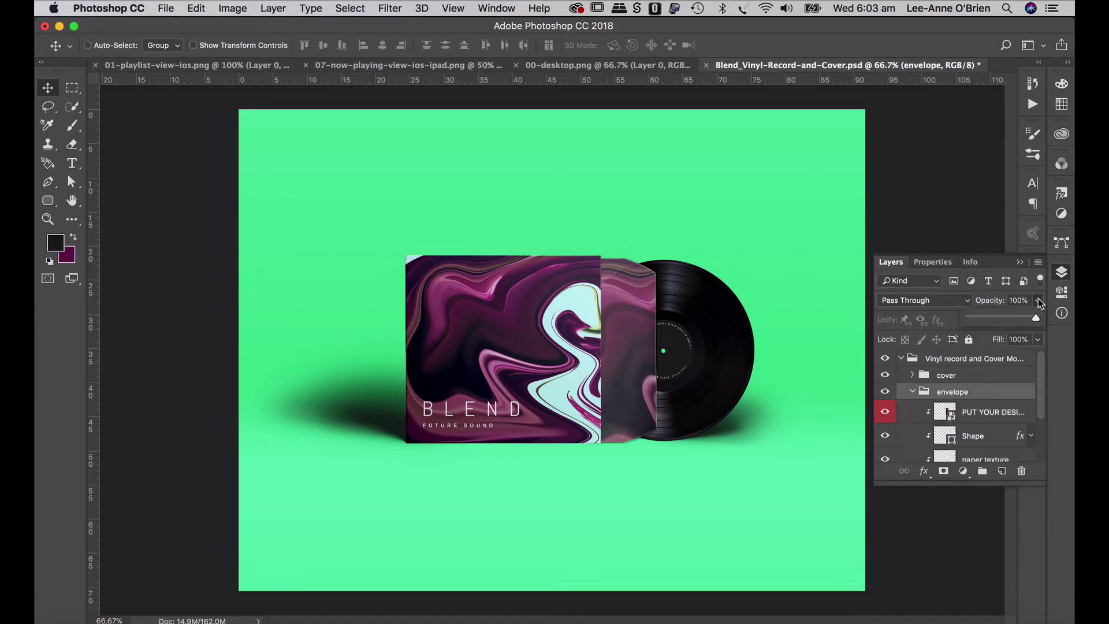
pyautogui.moveTo(1037, 317); pyautogui.dragTo(1030, 319)
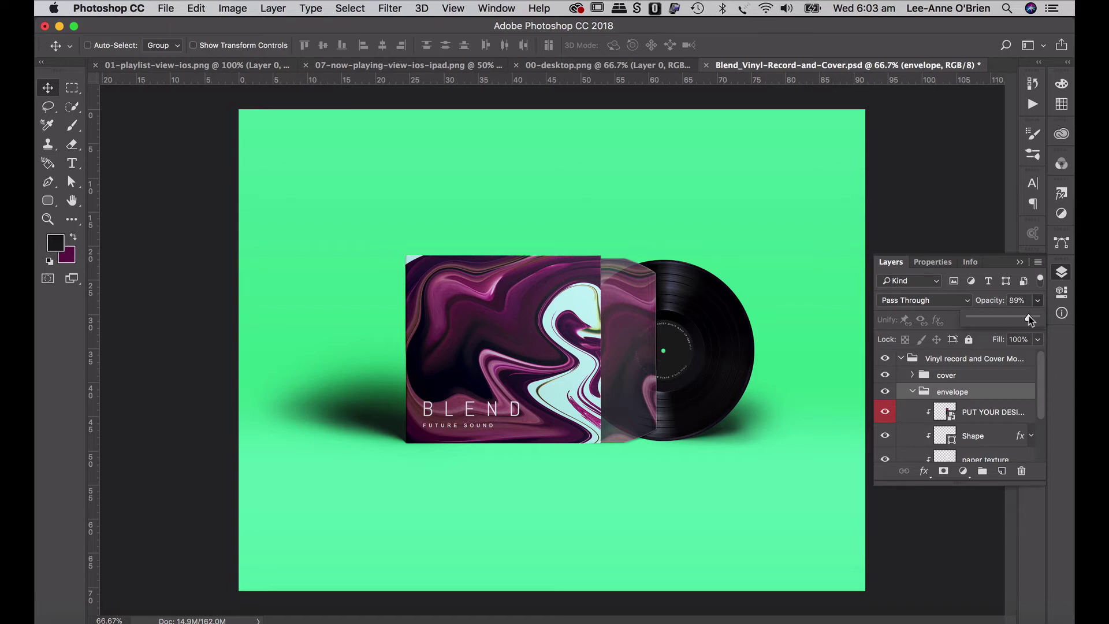
# Step: Collapse the envelope group, close the Layers panel, and switch to Illustrator
pyautogui.click(911, 393)
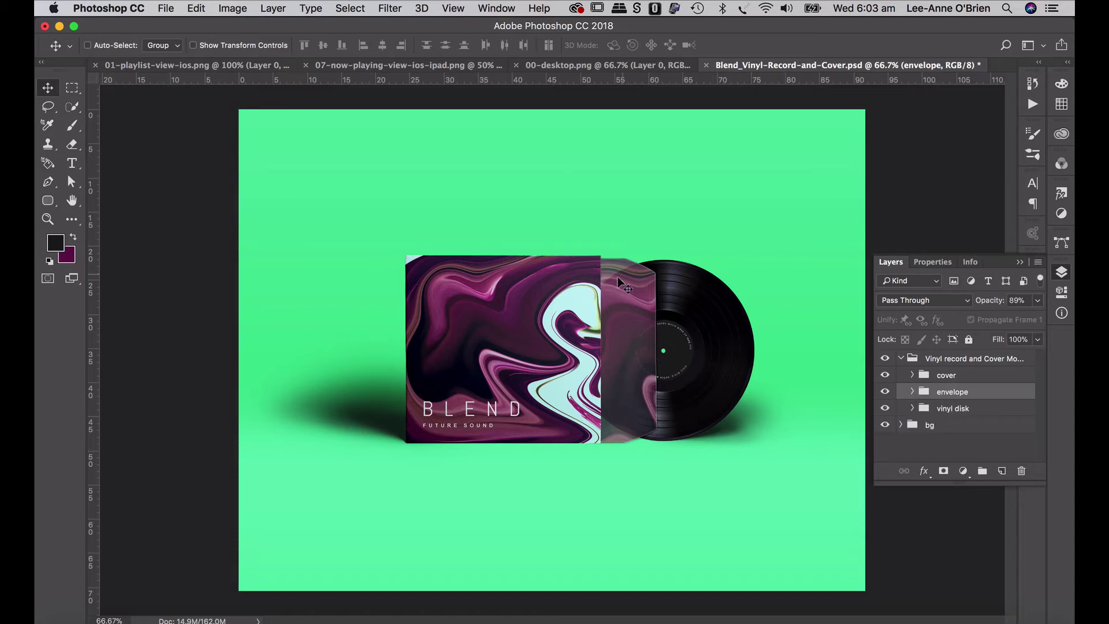
pyautogui.click(1020, 262)
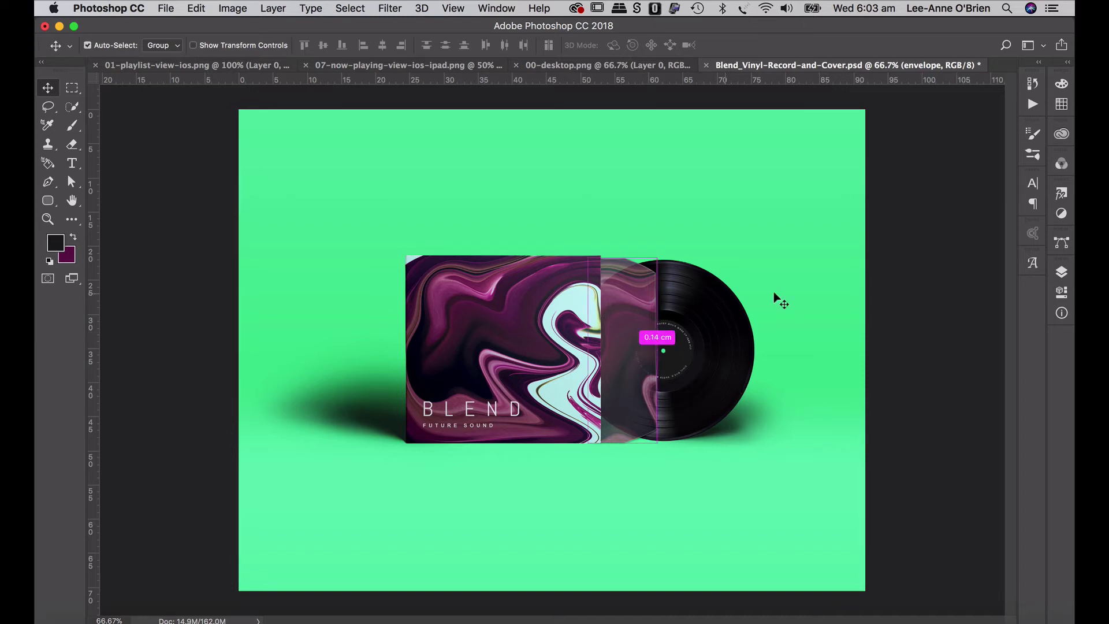
pyautogui.press('super')
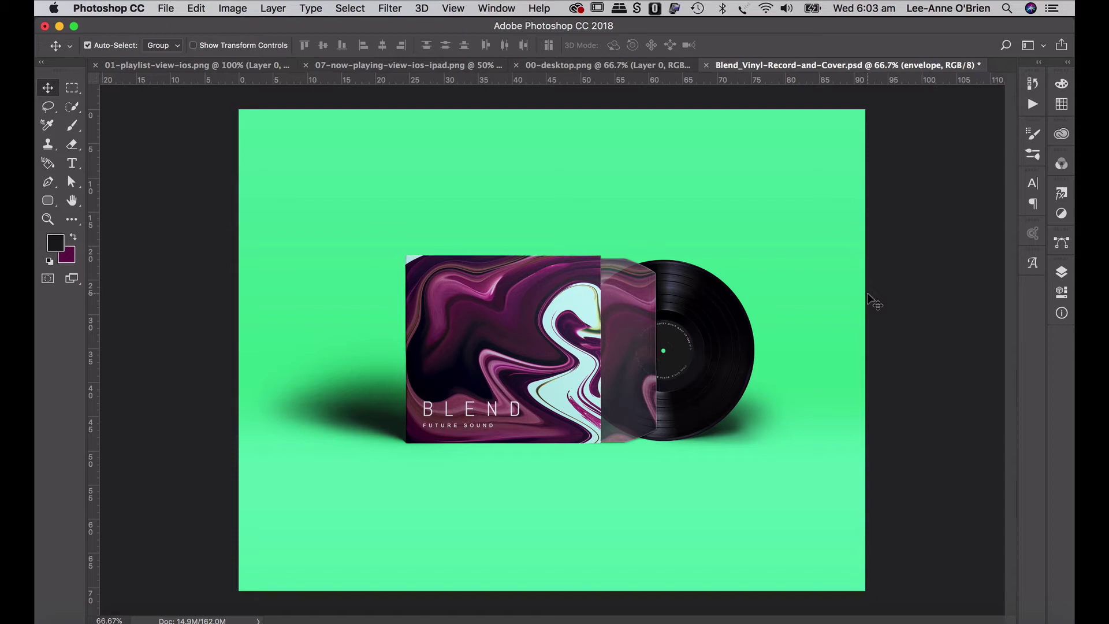
pyautogui.press('super+Tab')
pyautogui.press('super+Tab')
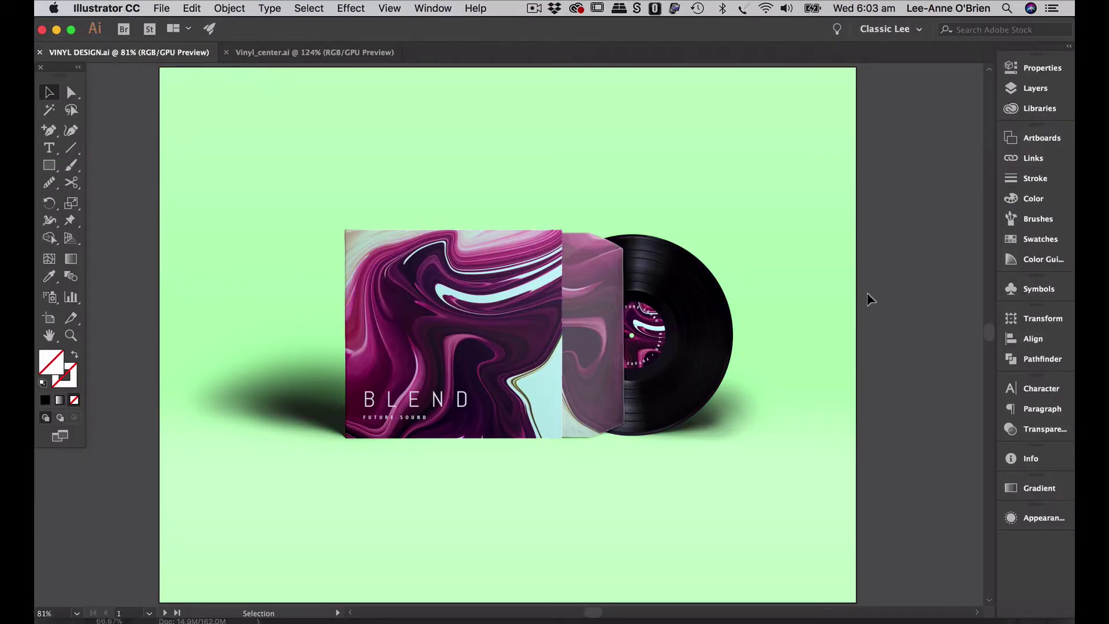
# Step: In Vinyl_center.ai, place the ARTWORK library image and send it behind the circular badge
pyautogui.click(289, 53)
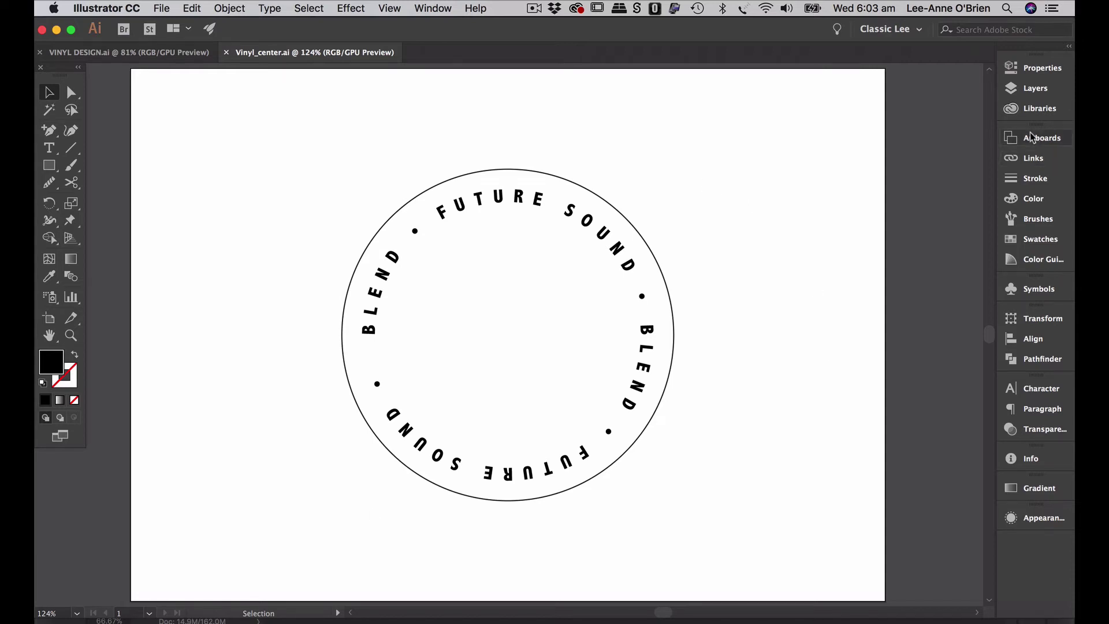
pyautogui.click(1037, 108)
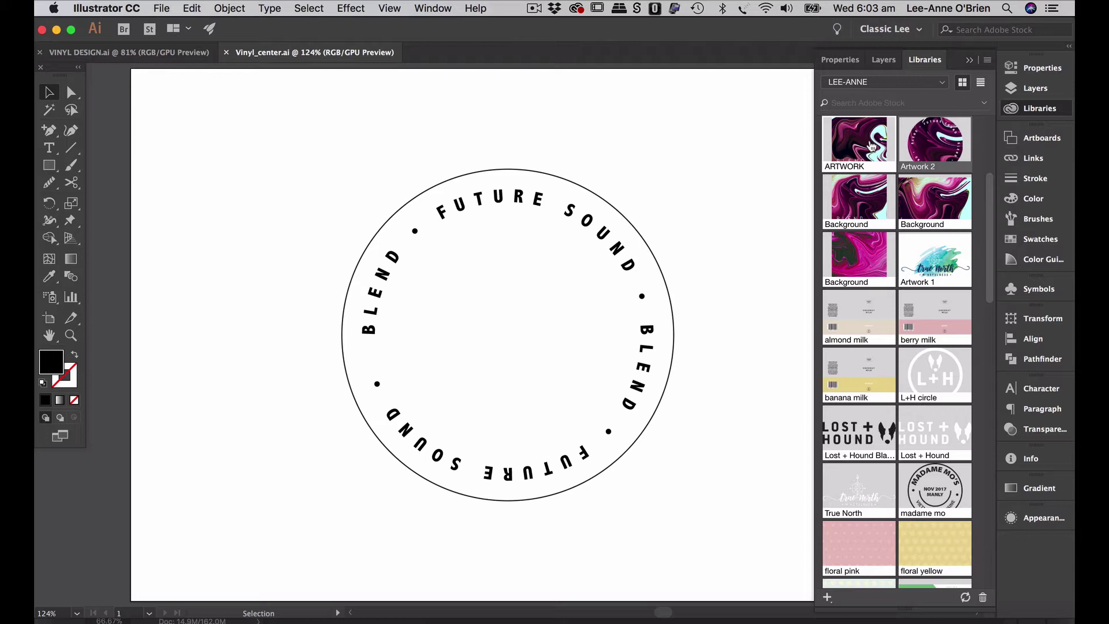
pyautogui.moveTo(866, 143); pyautogui.dragTo(593, 289)
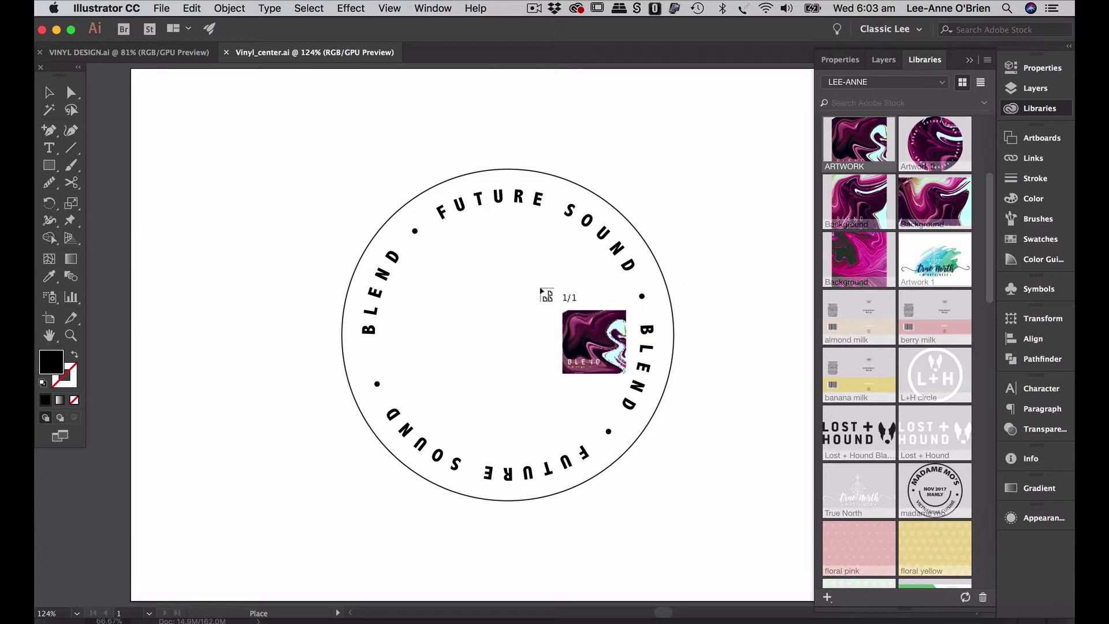
pyautogui.click(499, 279)
pyautogui.moveTo(598, 368); pyautogui.dragTo(292, 170)
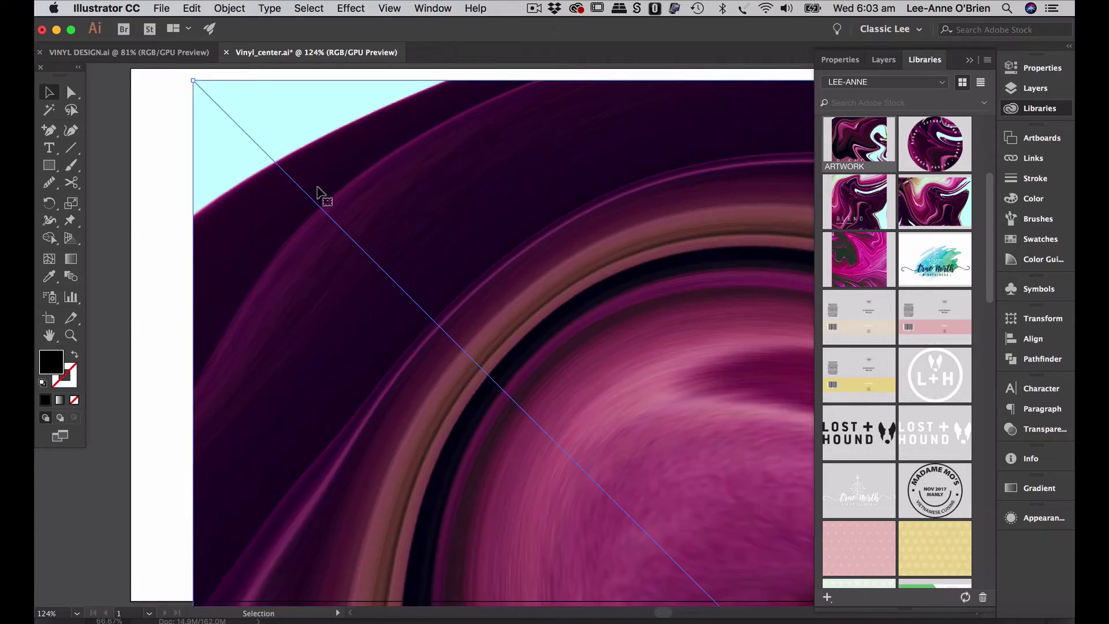
pyautogui.press('super')
pyautogui.press('super+shift+bracketleft')
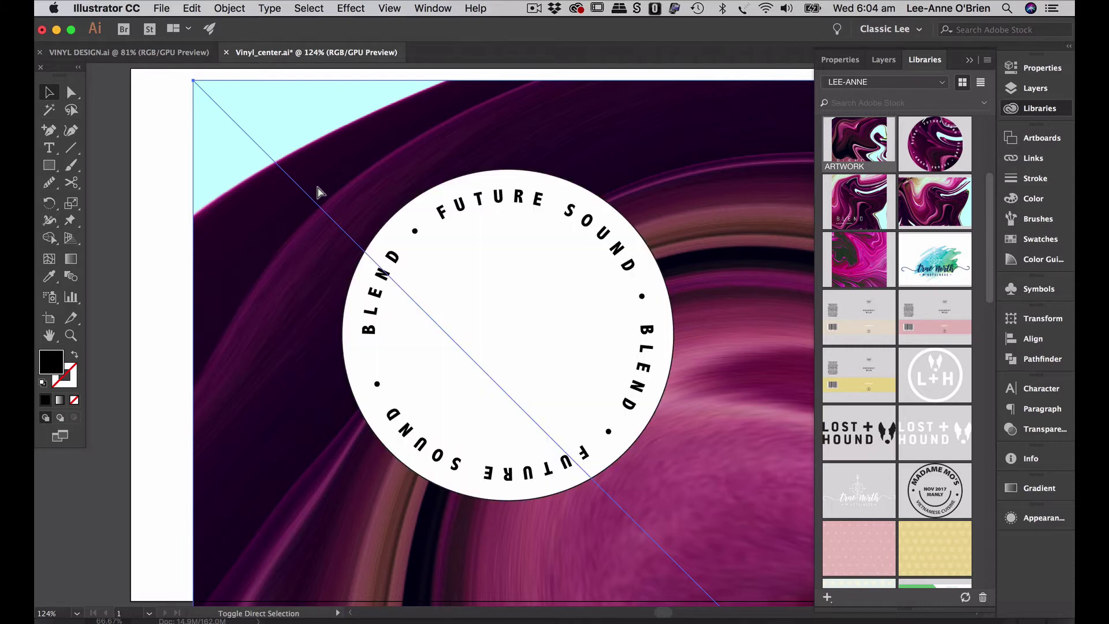
# Step: Scale the swirl image down to a smaller square
pyautogui.click(970, 60)
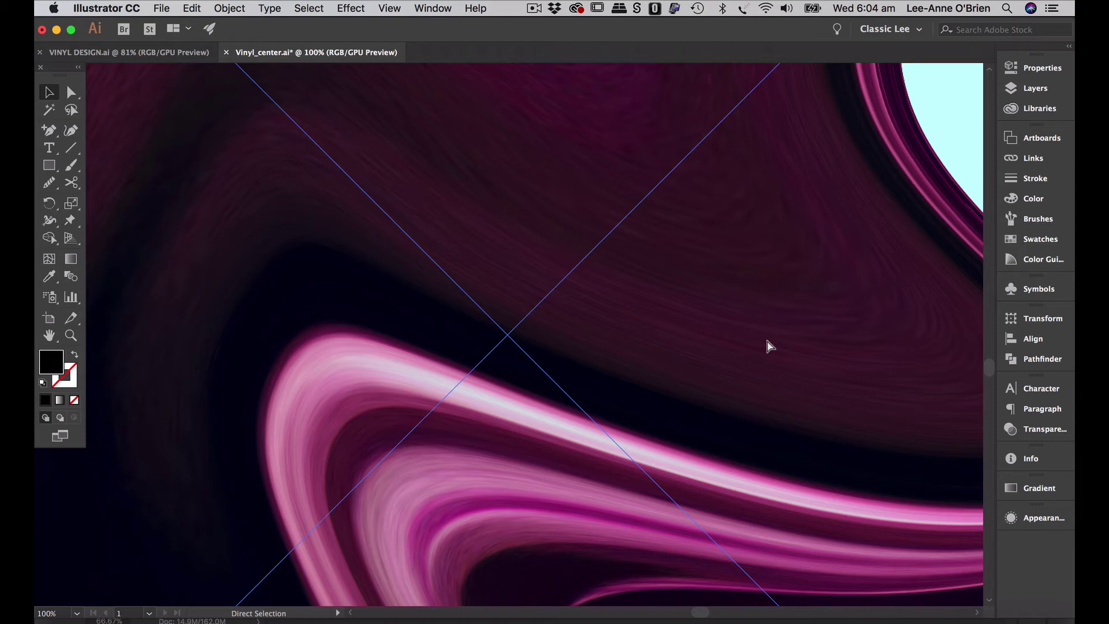
pyautogui.press('super+z')
pyautogui.press('super+shift+z')
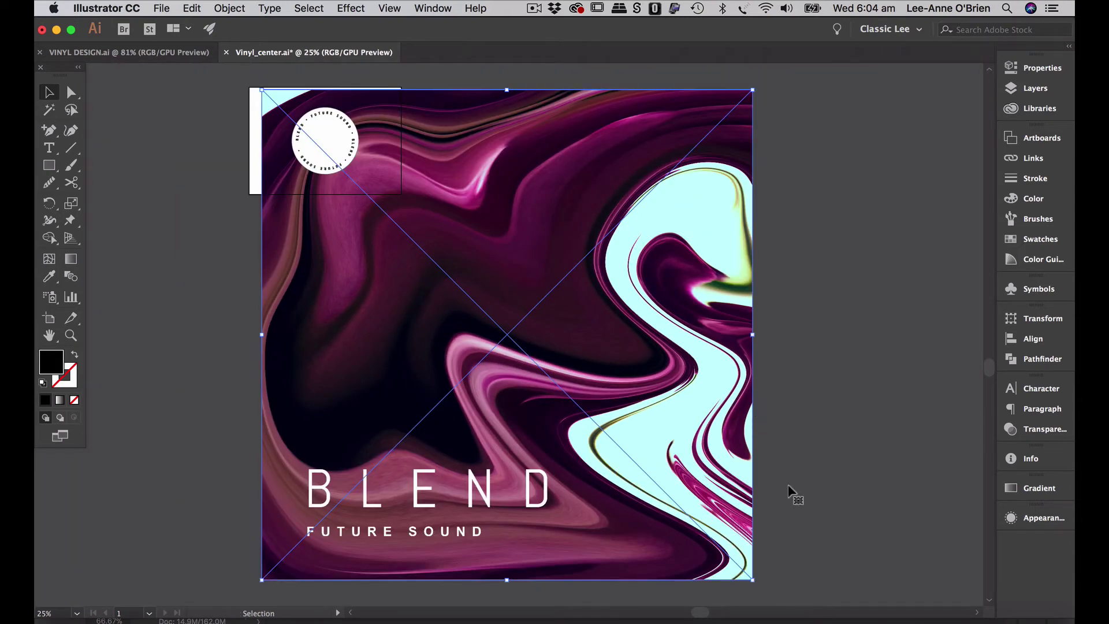
pyautogui.moveTo(825, 598)
pyautogui.moveTo(753, 580); pyautogui.dragTo(566, 415)
pyautogui.scroll(3, 441, 354)
pyautogui.hscroll(-2, 441, 354)
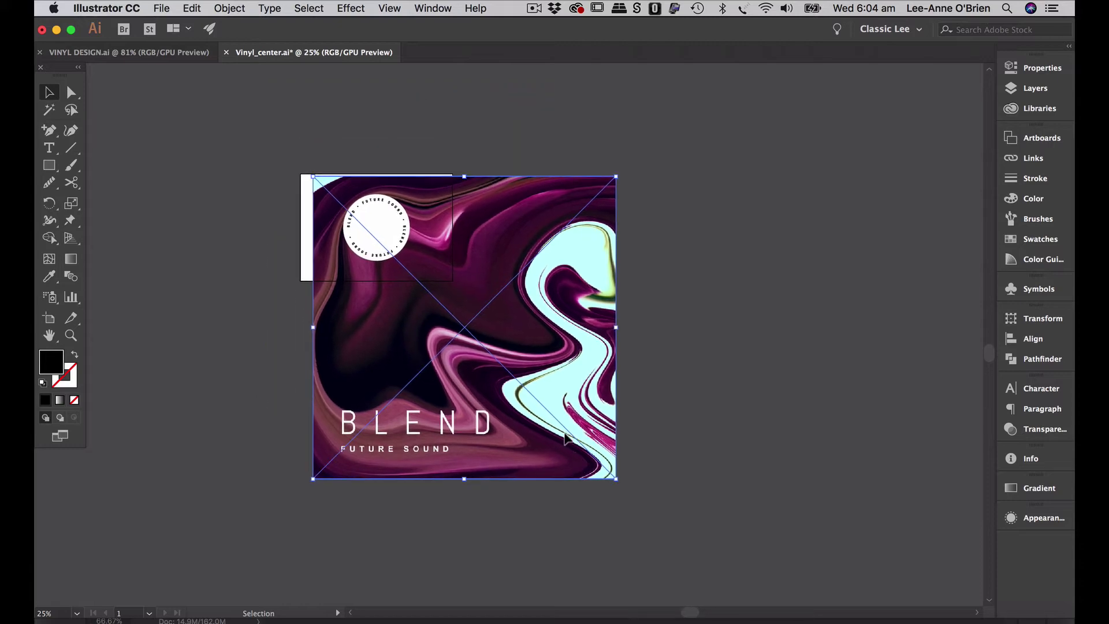
pyautogui.scroll(5, 358, 260)
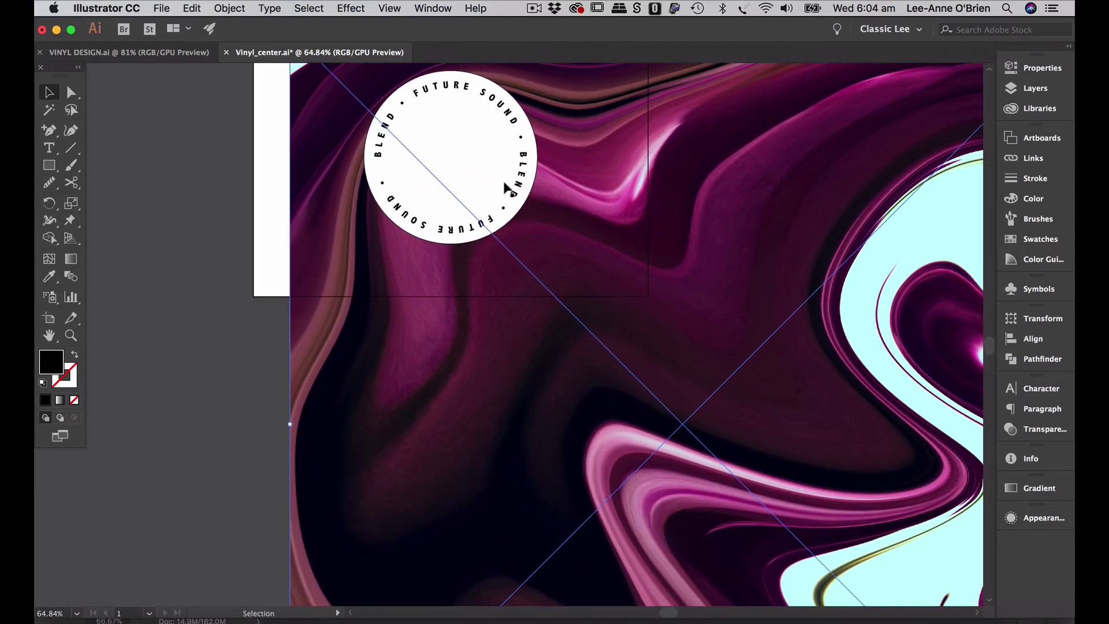
# Step: Select the circle badge together with the swirl image
pyautogui.click(71, 92)
pyautogui.click(196, 120)
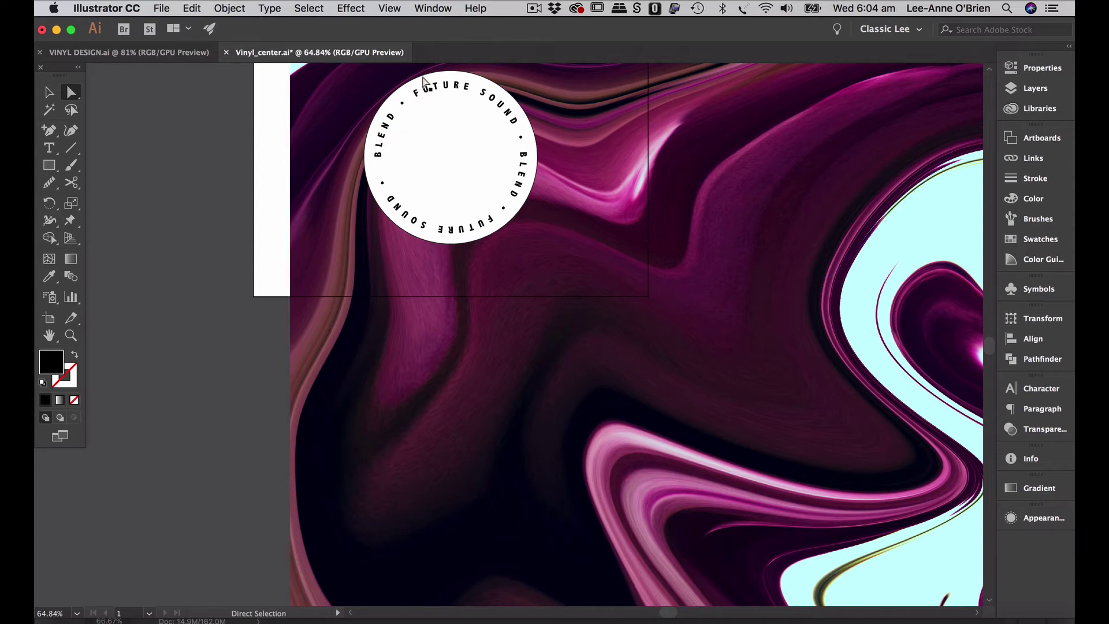
pyautogui.click(424, 78)
pyautogui.click(50, 93)
pyautogui.click(197, 195)
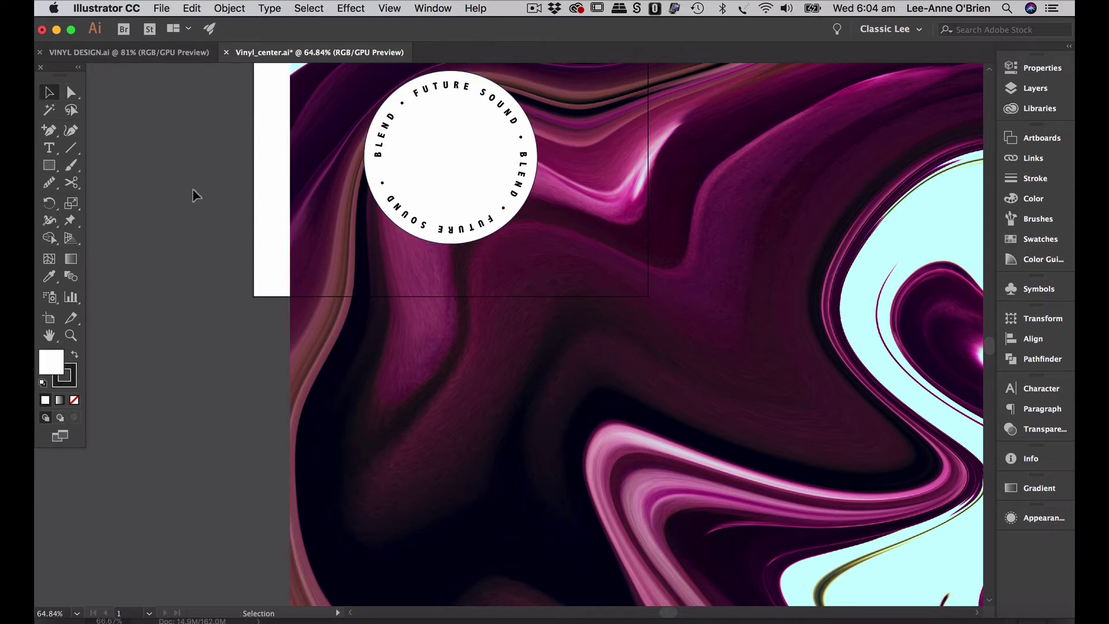
pyautogui.click(477, 144)
pyautogui.click(280, 223)
pyautogui.click(370, 188)
pyautogui.keyDown('shift'); pyautogui.click(333, 238); pyautogui.keyUp('shift')
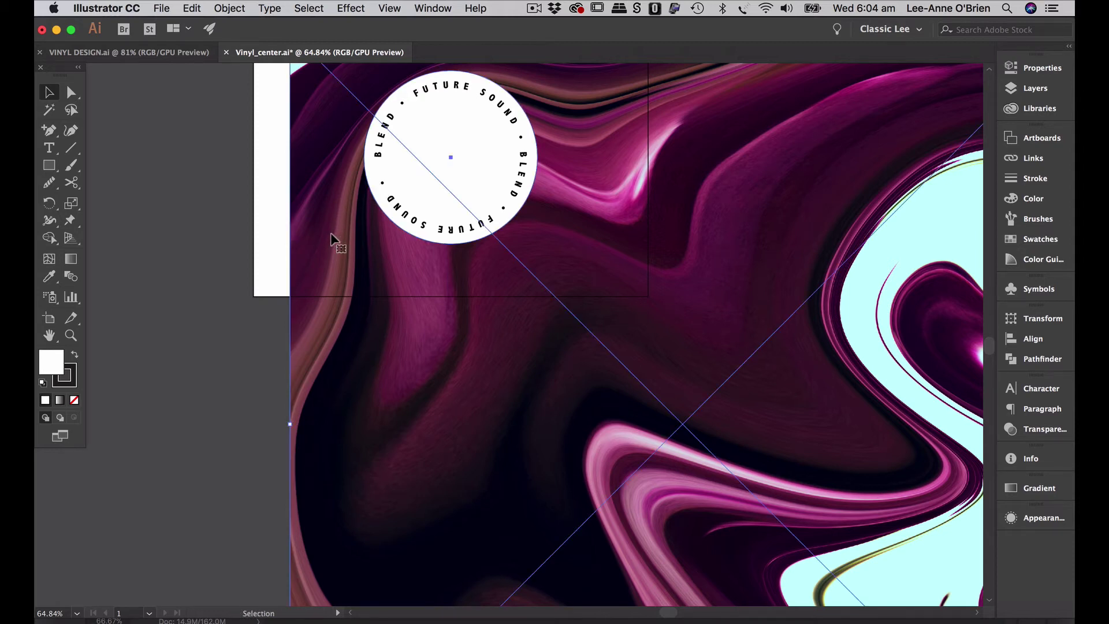
# Step: Clip the swirl image to the circle with a clipping mask (Cmd+7)
pyautogui.press('a')
pyautogui.press('super+7')
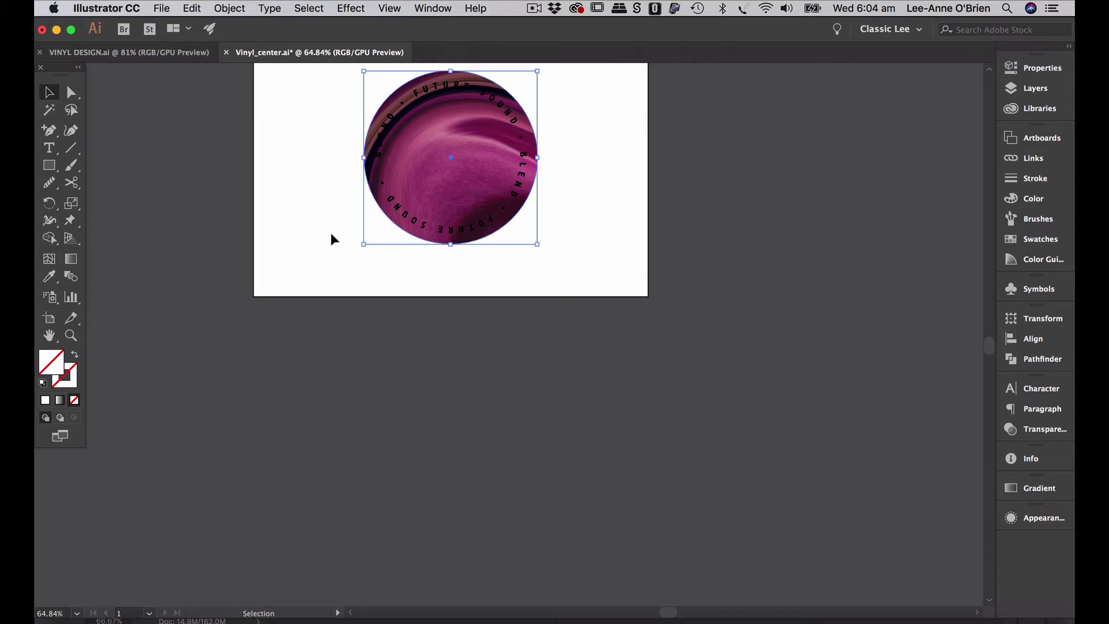
pyautogui.click(588, 273)
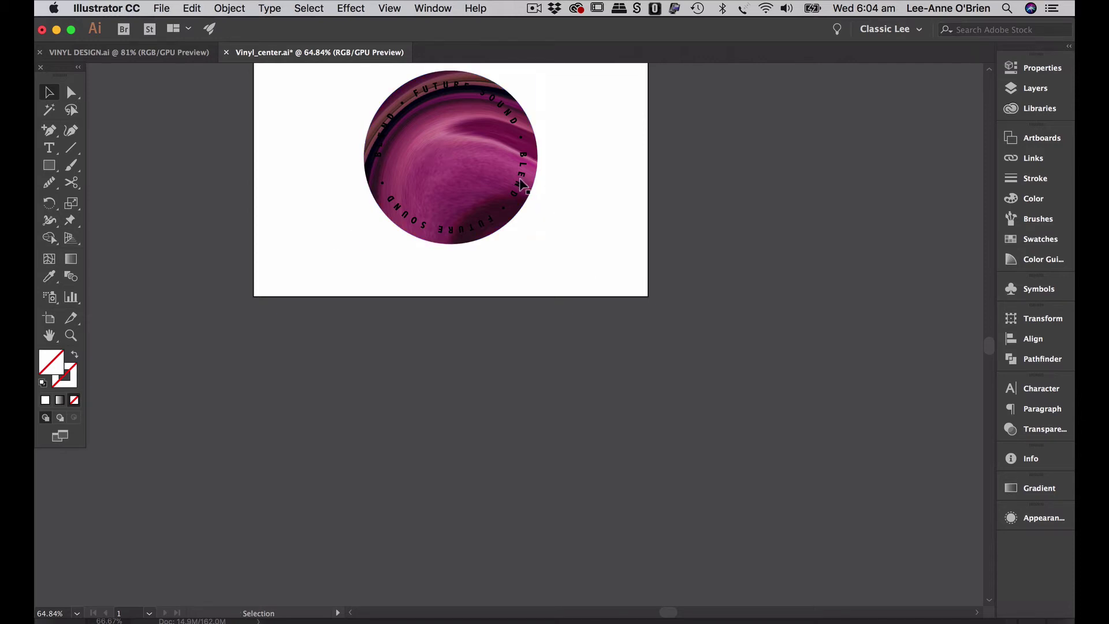
# Step: Make all of the circular BLEND FUTURE SOUND path text white
pyautogui.click(522, 182)
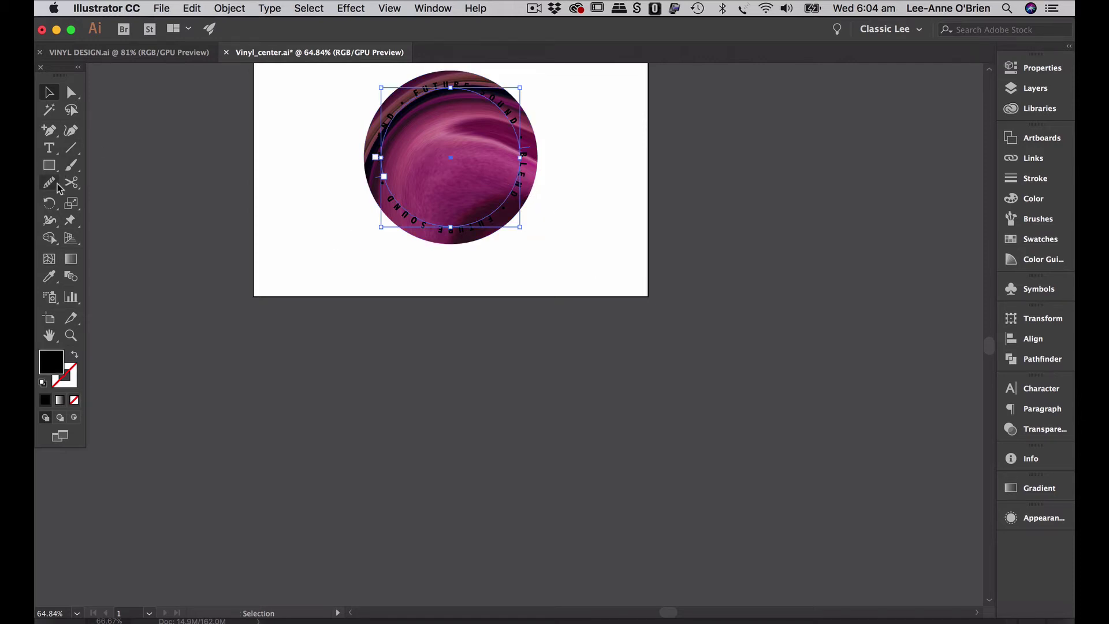
pyautogui.click(49, 147)
pyautogui.moveTo(475, 87); pyautogui.dragTo(448, 87)
pyautogui.press('super+a')
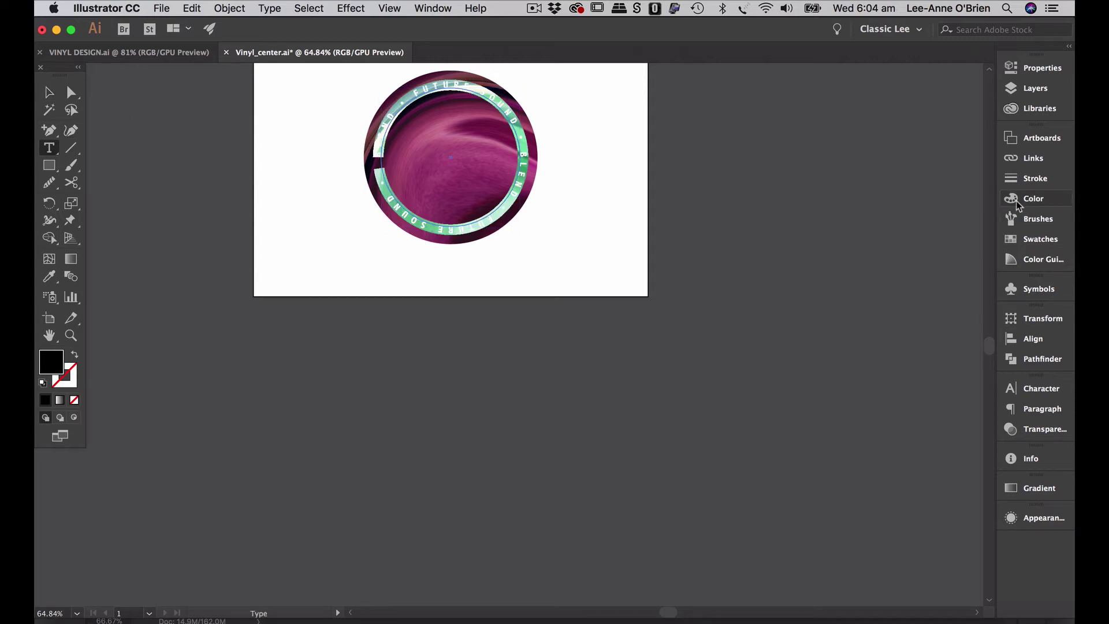
pyautogui.click(1015, 203)
pyautogui.click(850, 229)
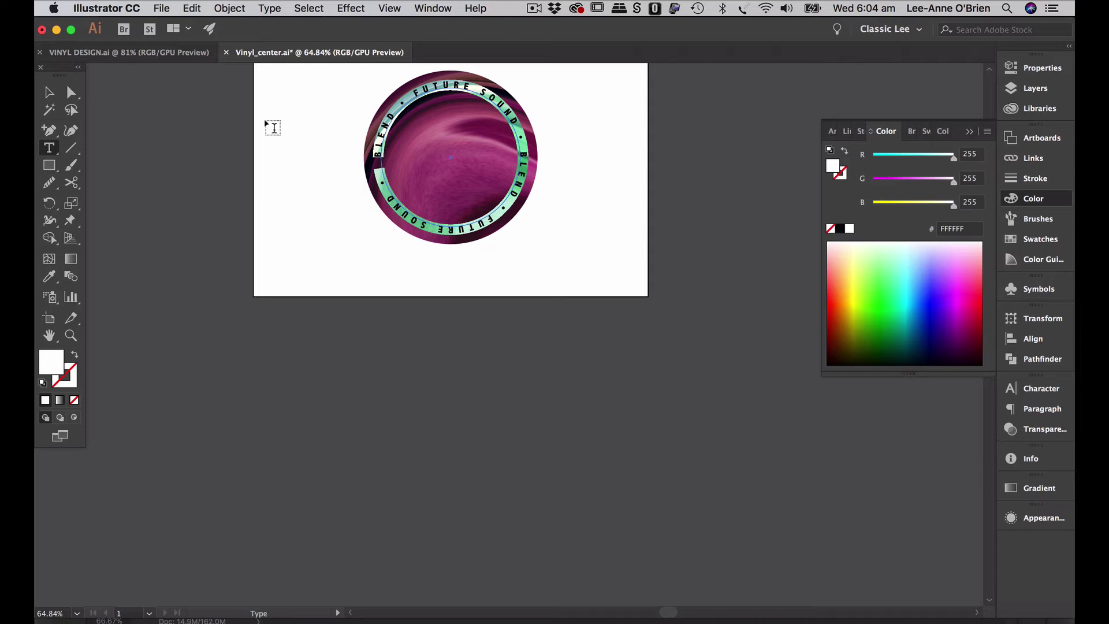
pyautogui.click(65, 99)
pyautogui.click(366, 280)
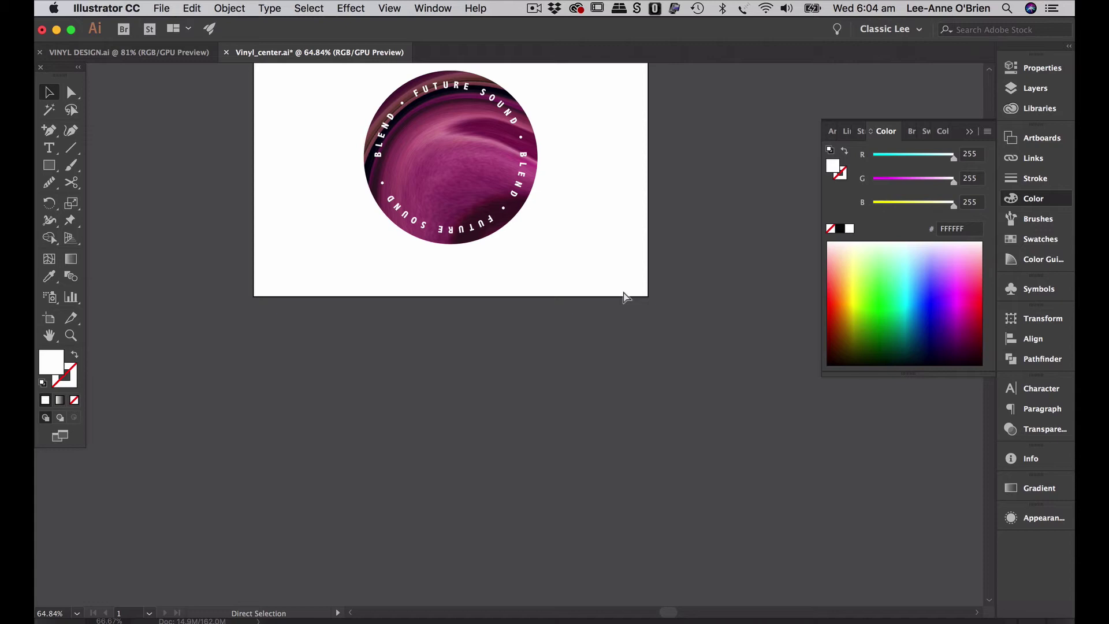
# Step: Save Vinyl_center.ai and fit the artboard in view
pyautogui.press('v')
pyautogui.press('super+s')
pyautogui.press('super+0')
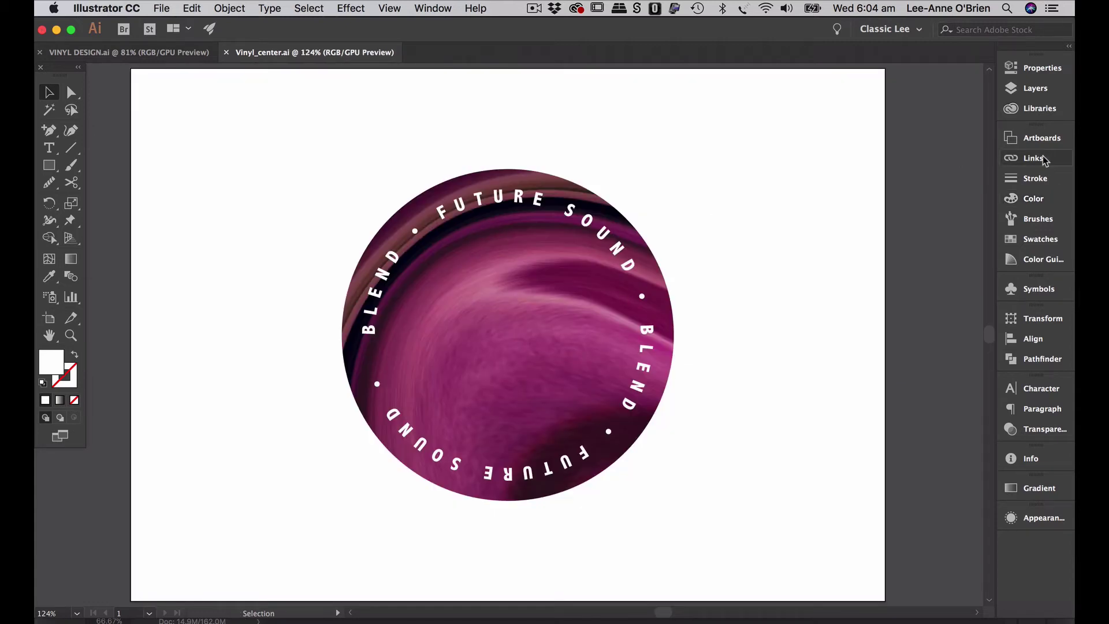
# Step: Add the circular label artwork to the library named VINYL CENTER, then return to Photoshop
pyautogui.click(1012, 110)
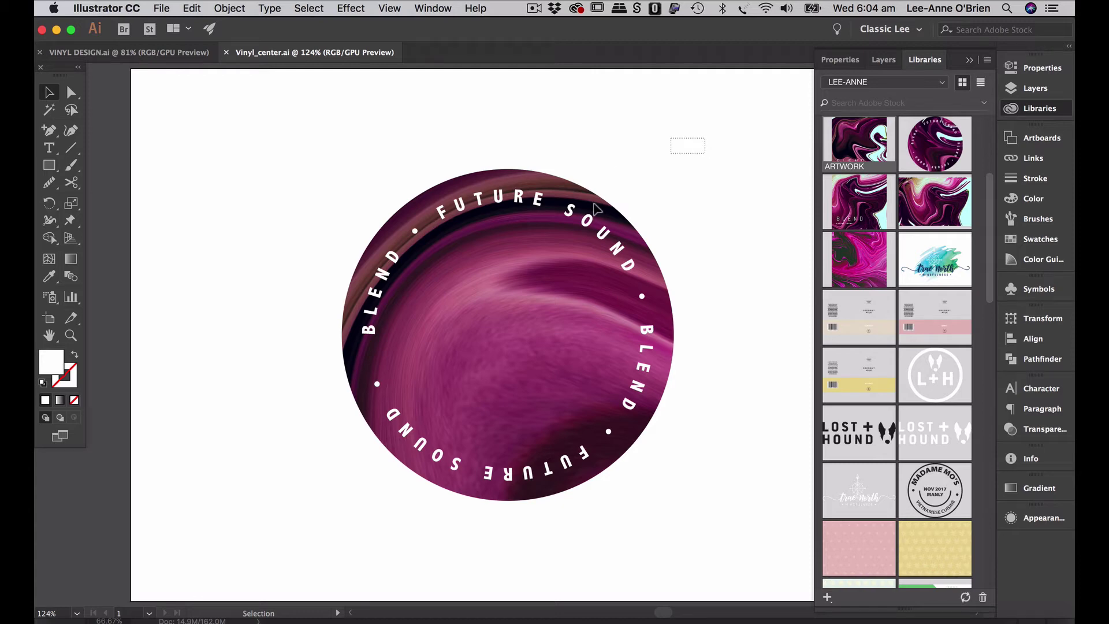
pyautogui.moveTo(596, 208); pyautogui.dragTo(267, 520)
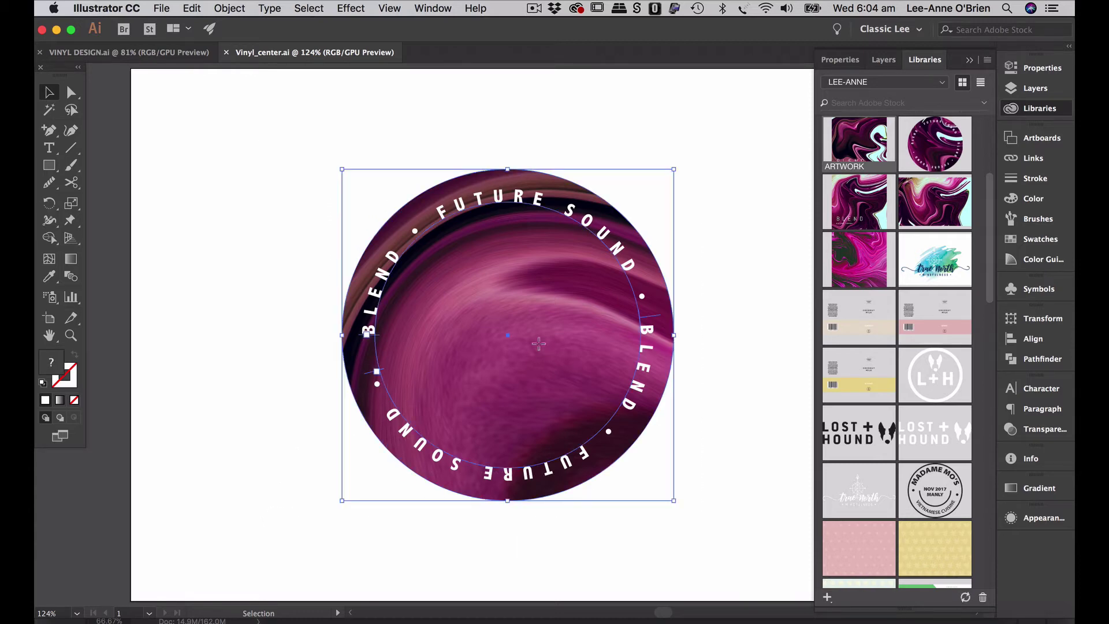
pyautogui.moveTo(538, 343); pyautogui.dragTo(882, 283)
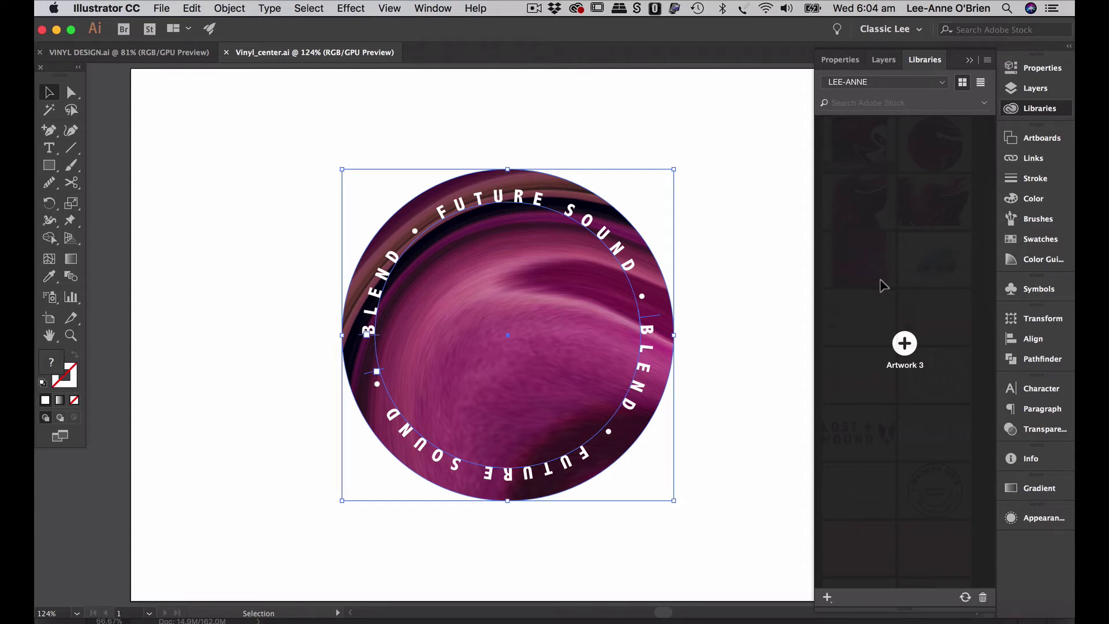
pyautogui.moveTo(882, 283); pyautogui.dragTo(882, 283)
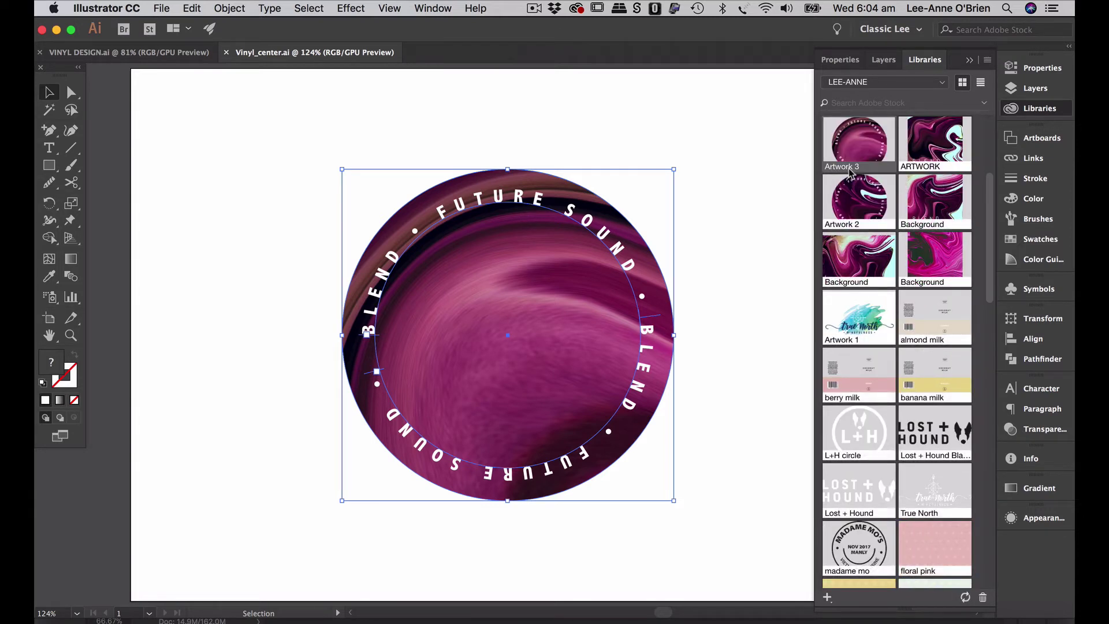
pyautogui.doubleClick(849, 167)
pyautogui.write('V')
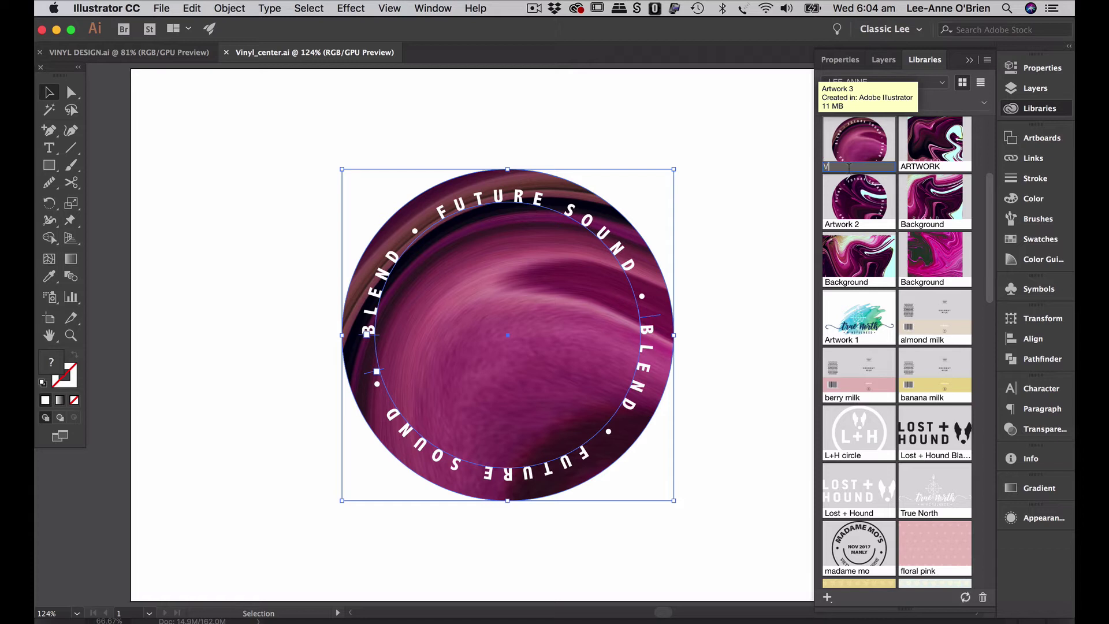
pyautogui.write('INYL V')
pyautogui.write('ENTER')
pyautogui.press('Return')
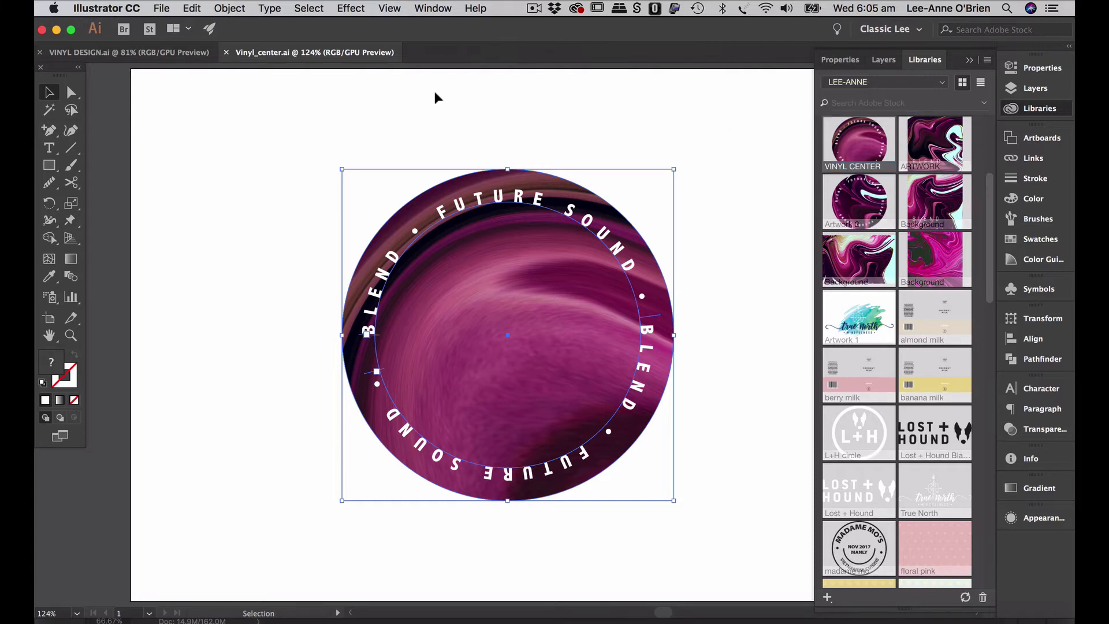
pyautogui.press('super+Tab')
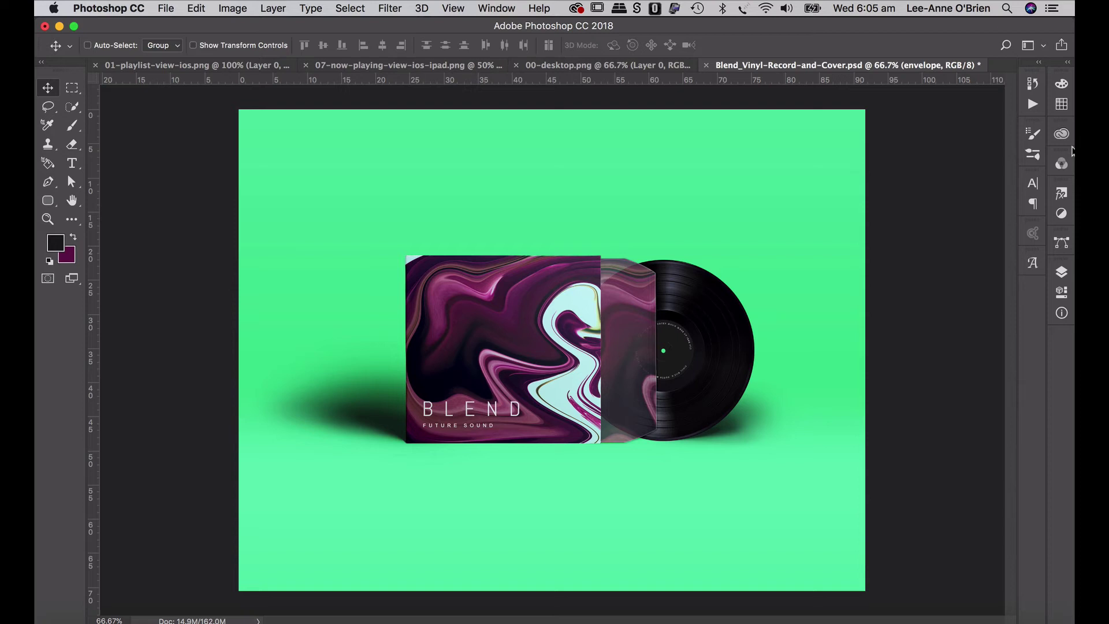
# Step: Expand vinyl disk > design area and open the PUT YOUR DESIGN HERE label smart object
pyautogui.click(1061, 277)
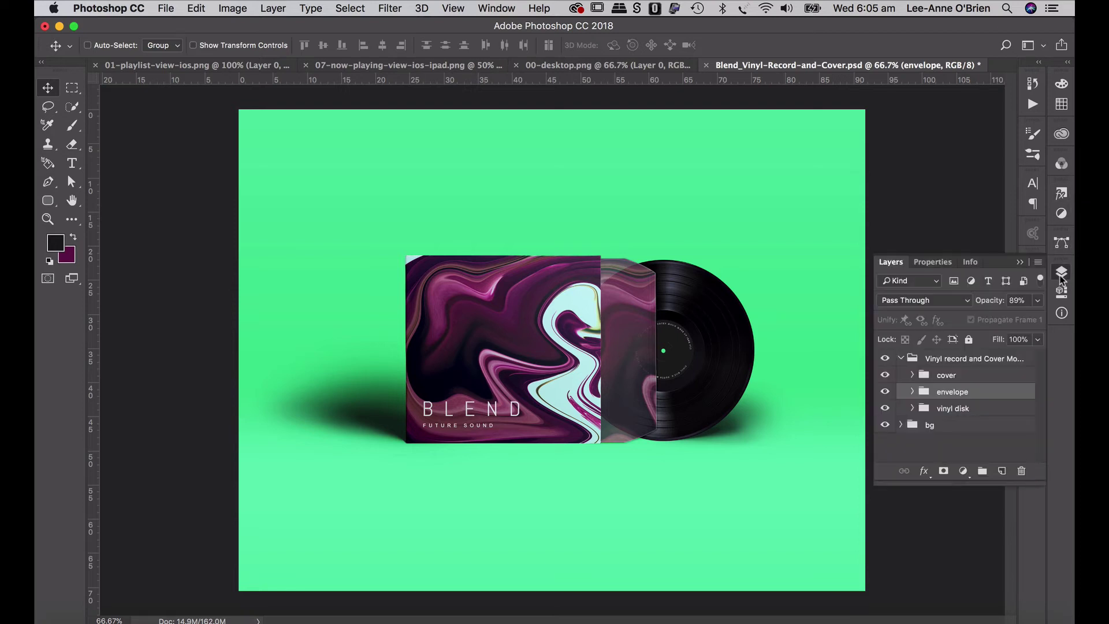
pyautogui.click(911, 410)
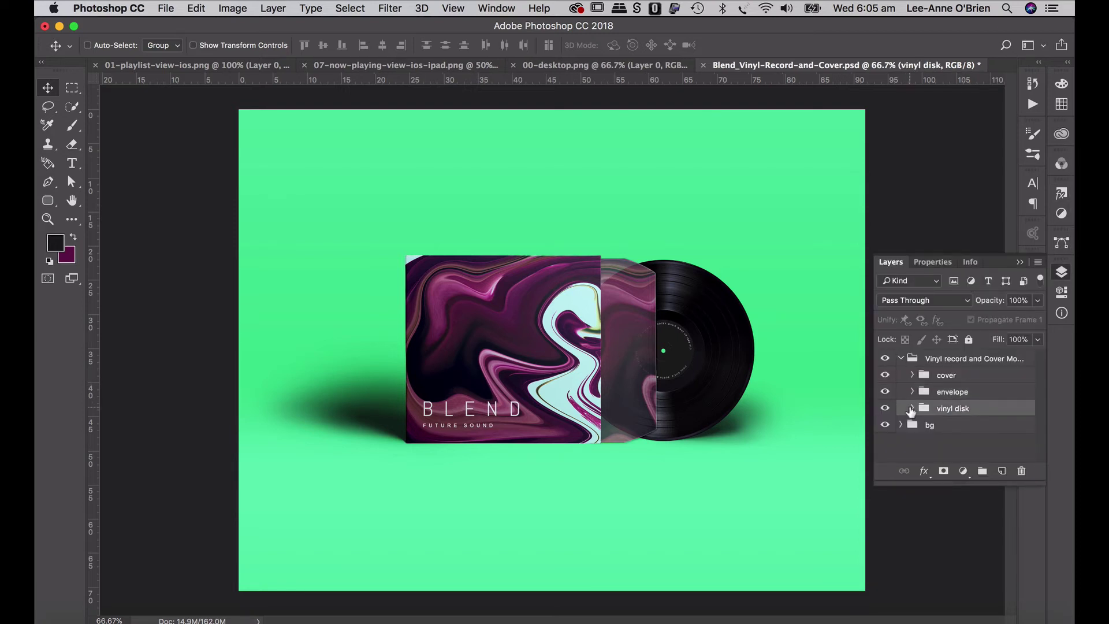
pyautogui.click(913, 409)
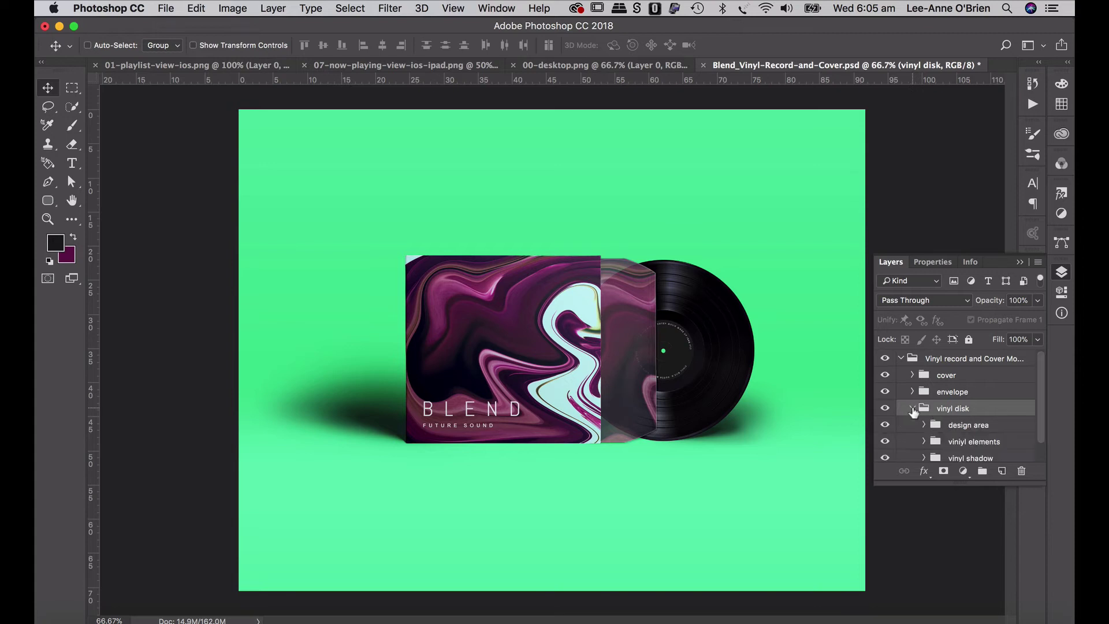
pyautogui.scroll(-1, 914, 411)
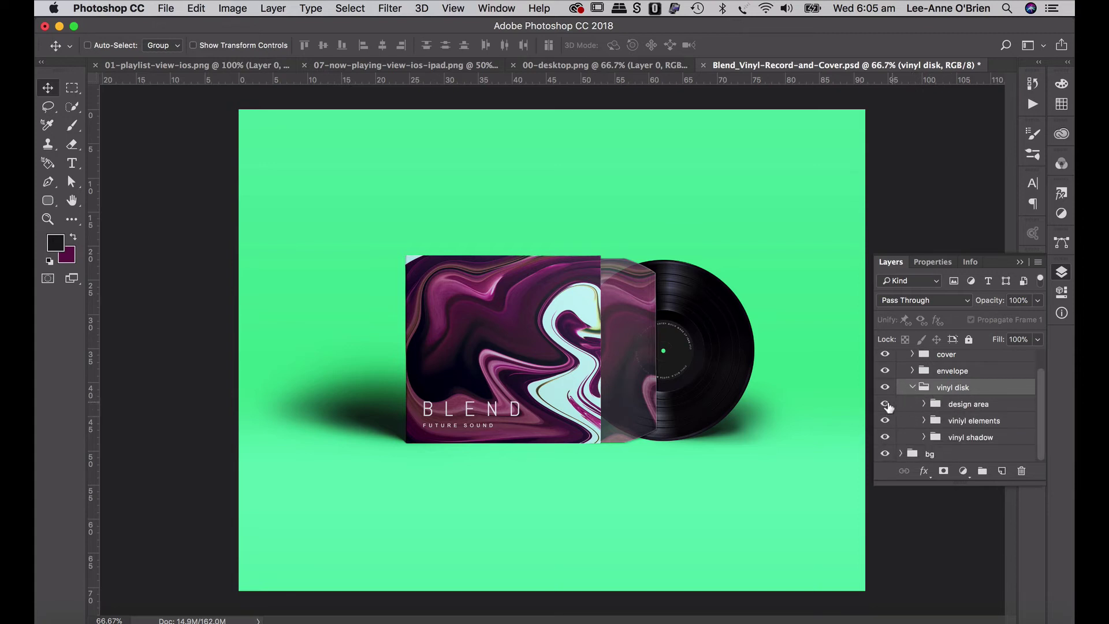
pyautogui.click(925, 405)
pyautogui.scroll(-4, 961, 422)
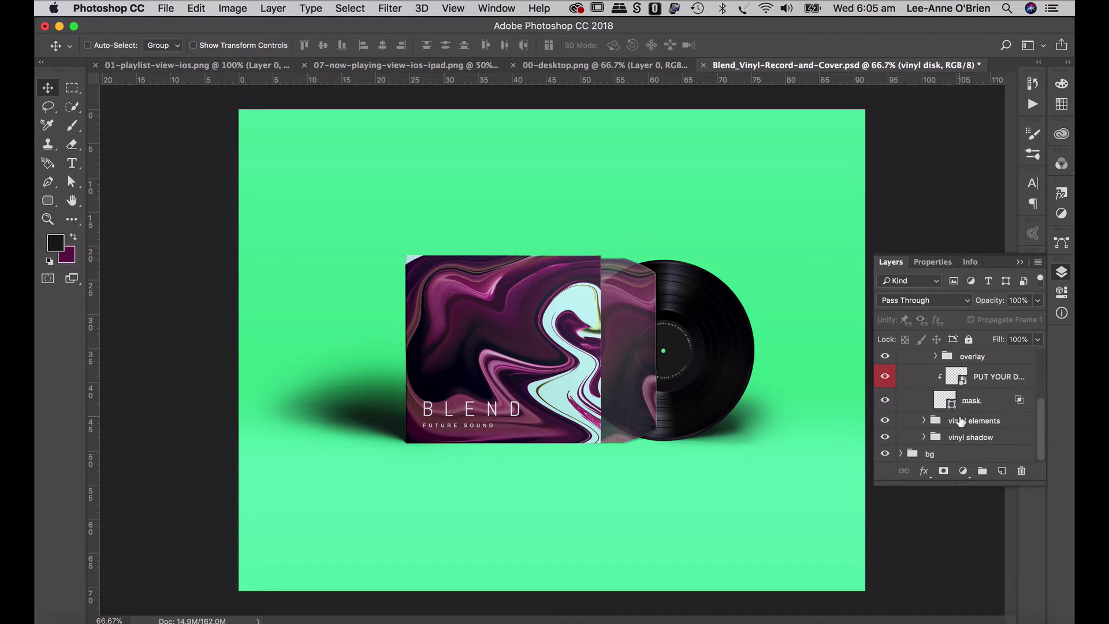
pyautogui.click(964, 379)
pyautogui.doubleClick(957, 376)
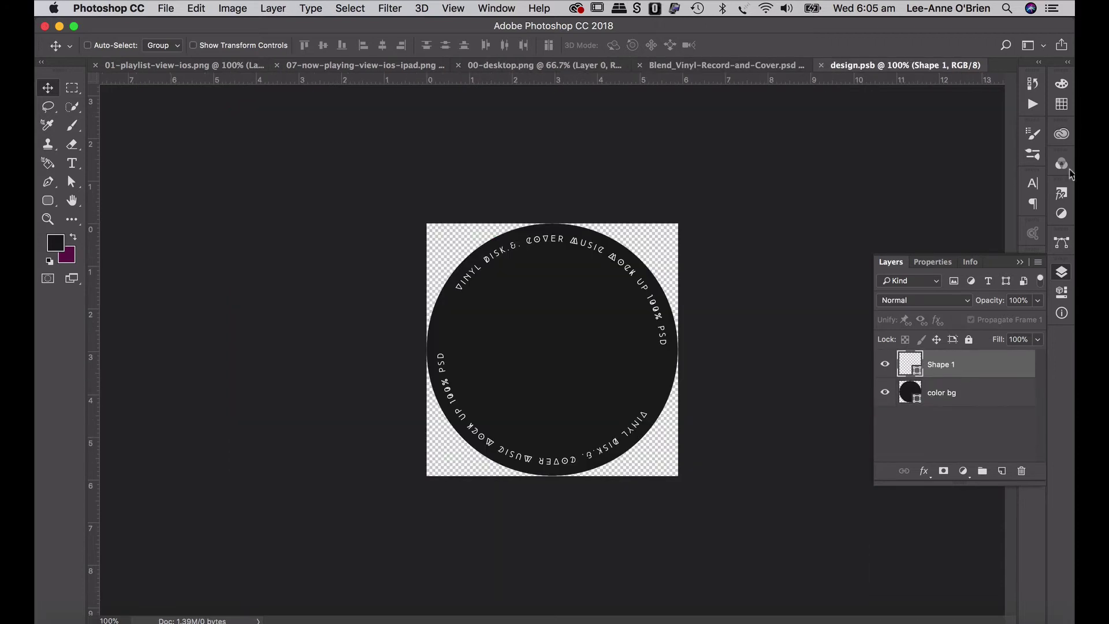
# Step: Place the VINYL CENTER library graphic onto the record label
pyautogui.click(1063, 139)
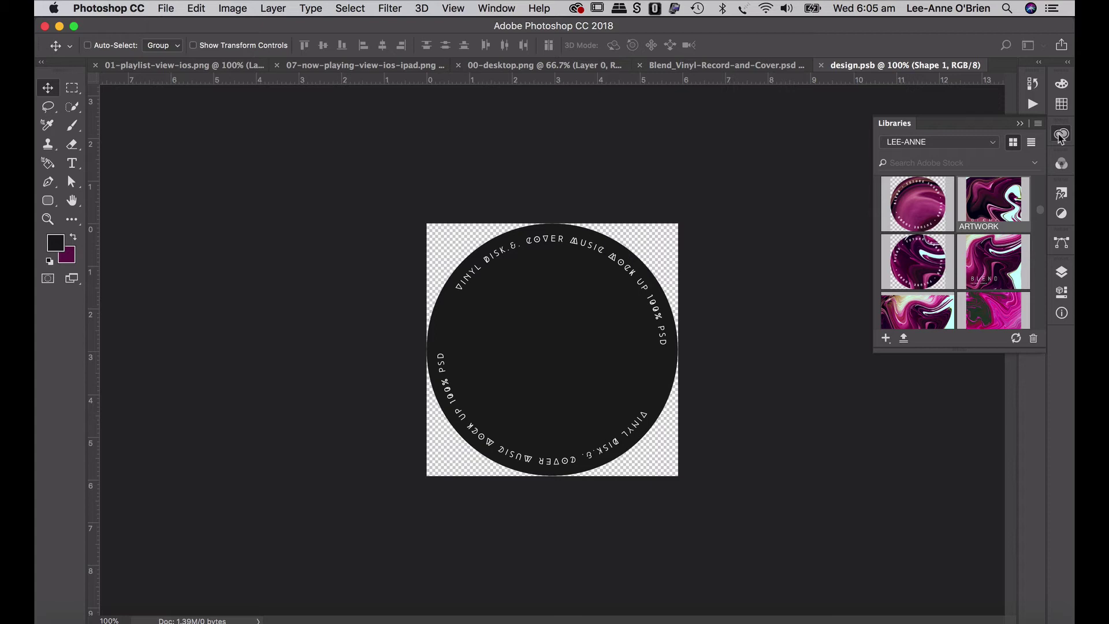
pyautogui.moveTo(918, 204); pyautogui.dragTo(605, 335)
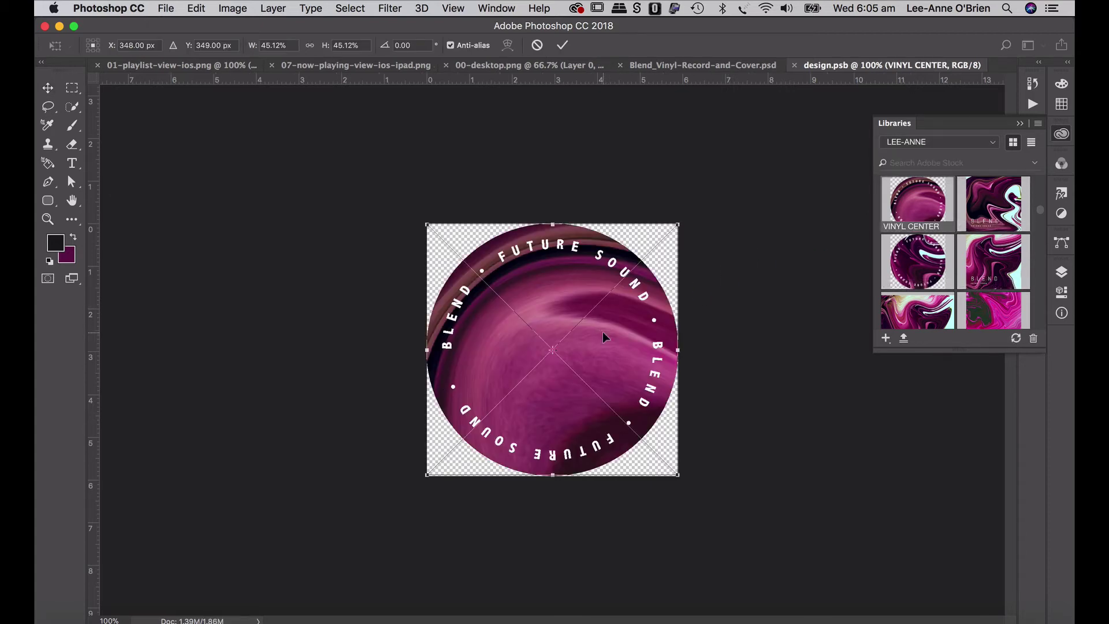
pyautogui.press('Return')
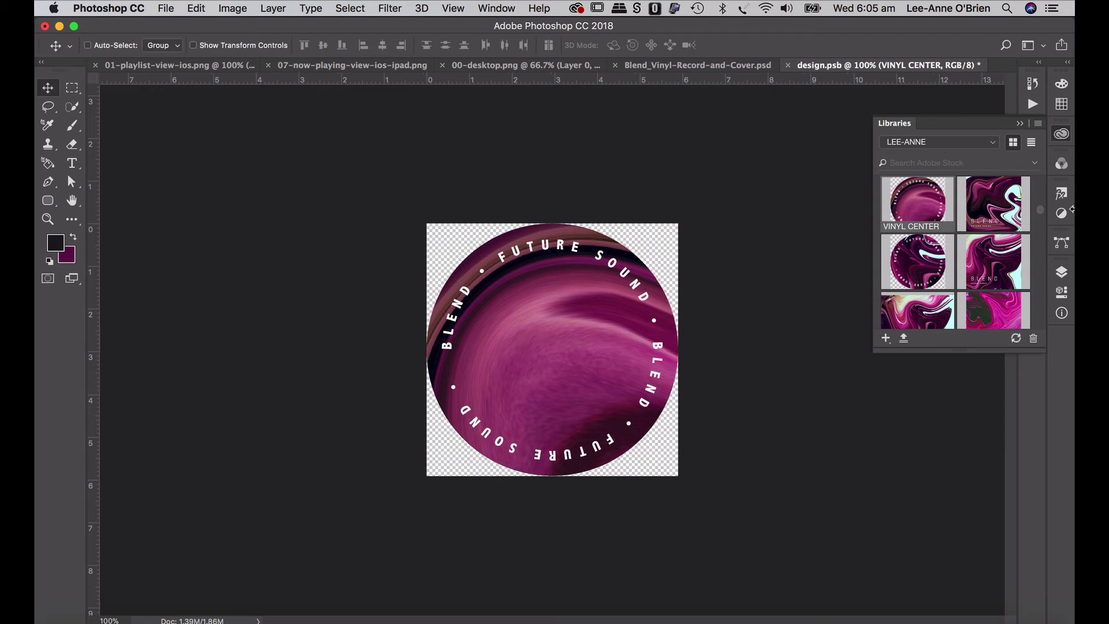
# Step: Delete the Shape 1 and color bg layers and save the label design
pyautogui.click(1062, 271)
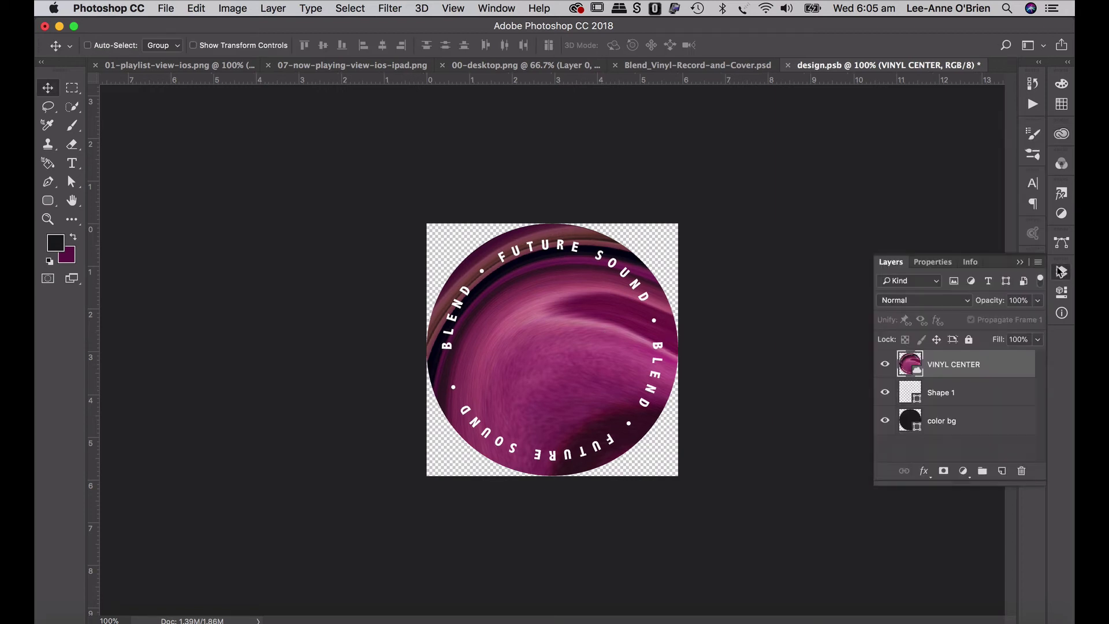
pyautogui.click(950, 399)
pyautogui.keyDown('shift'); pyautogui.click(948, 427); pyautogui.keyUp('shift')
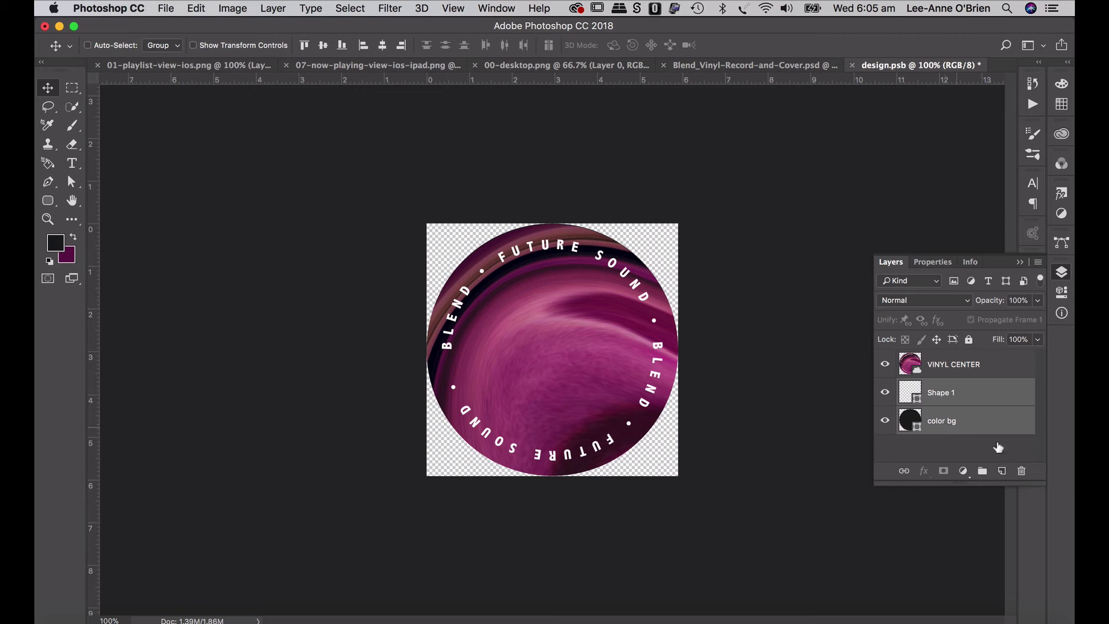
pyautogui.click(1022, 473)
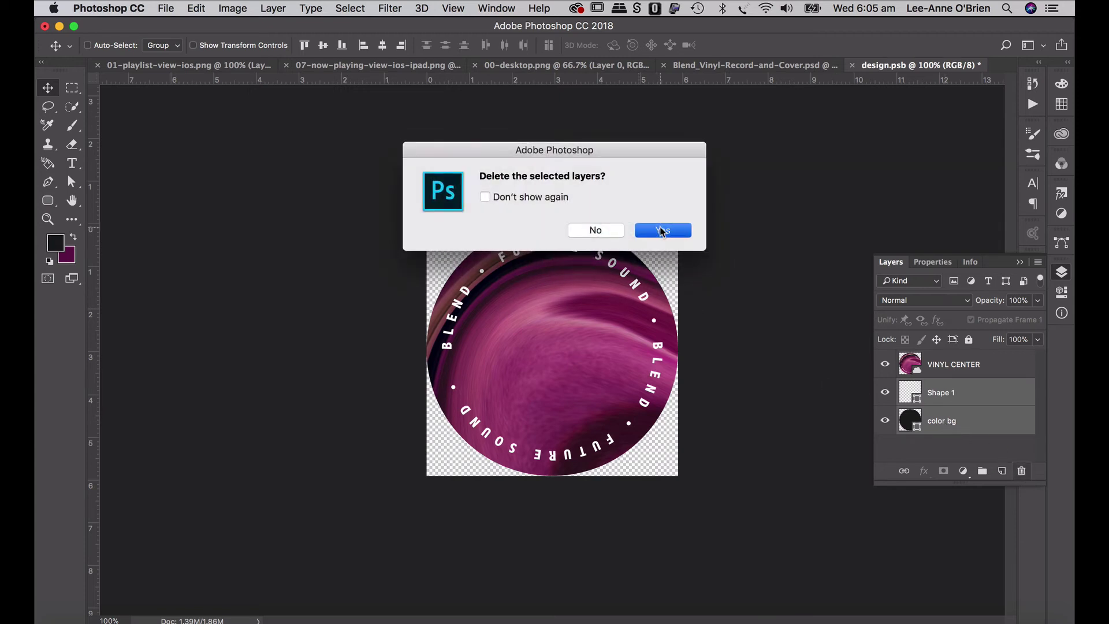
pyautogui.click(662, 232)
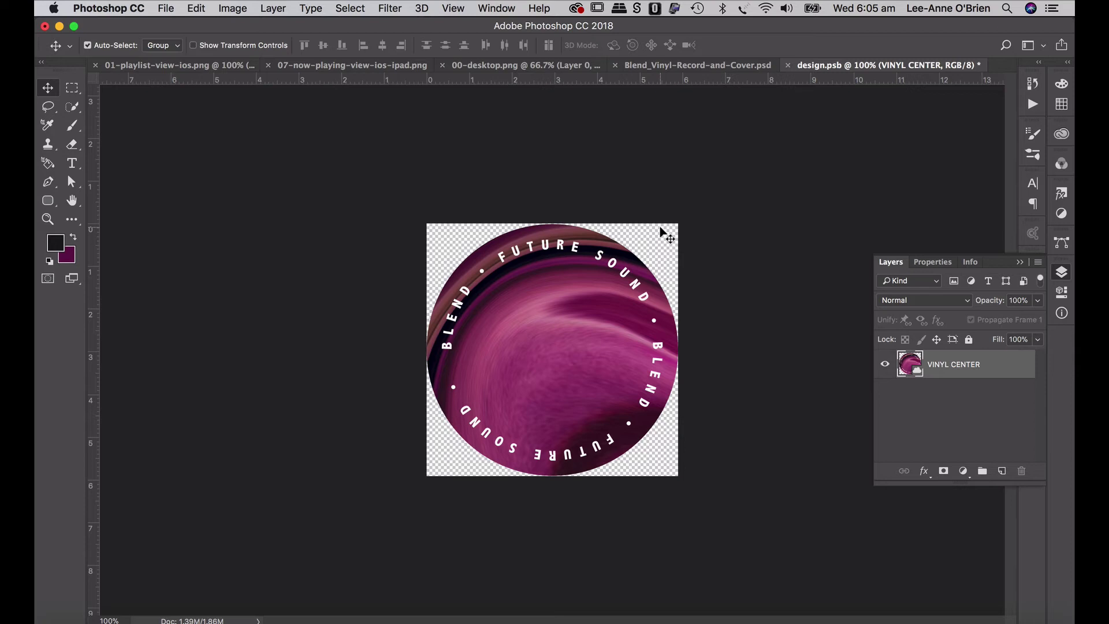
pyautogui.press('super+s')
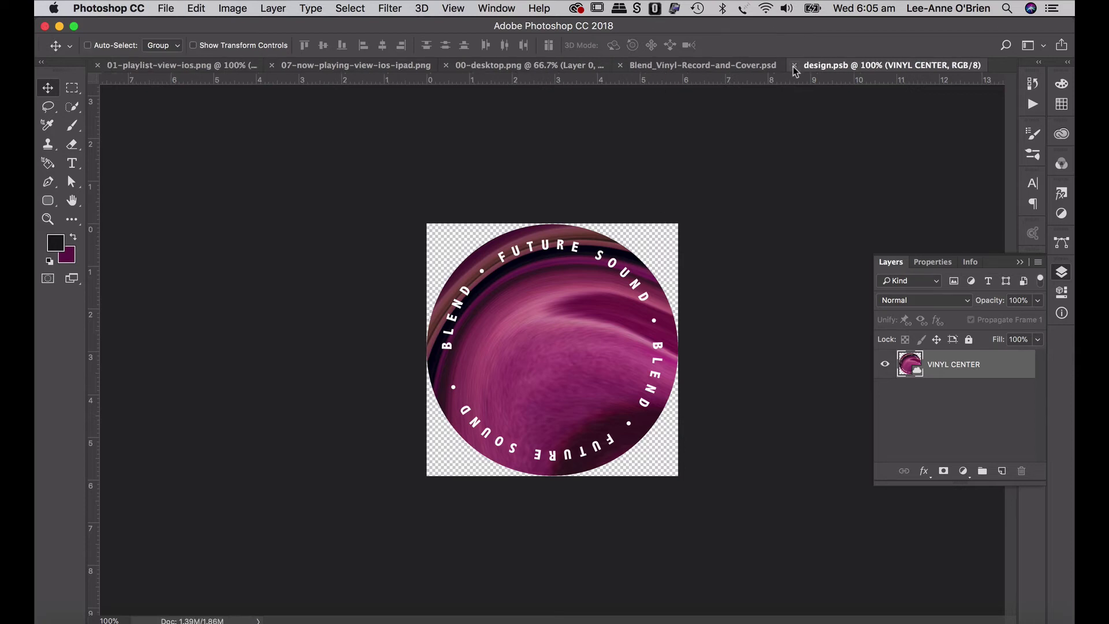
# Step: Close design.psb, collapse the Layers panel, and save Blend_Vinyl-Record-and-Cover.psd with the magenta label
pyautogui.click(794, 65)
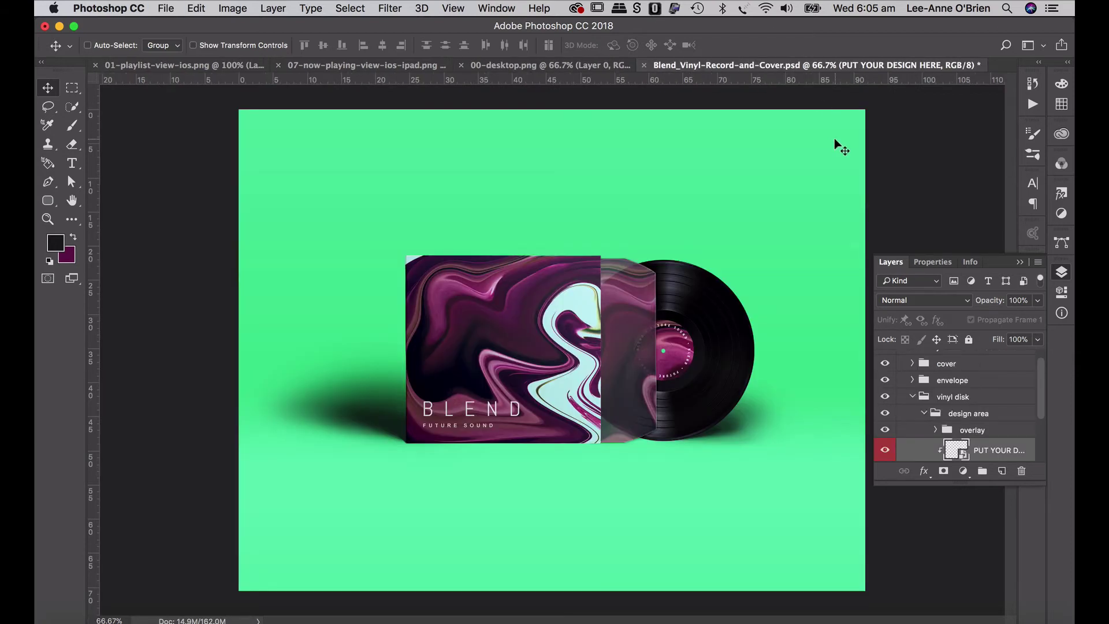
pyautogui.click(1020, 262)
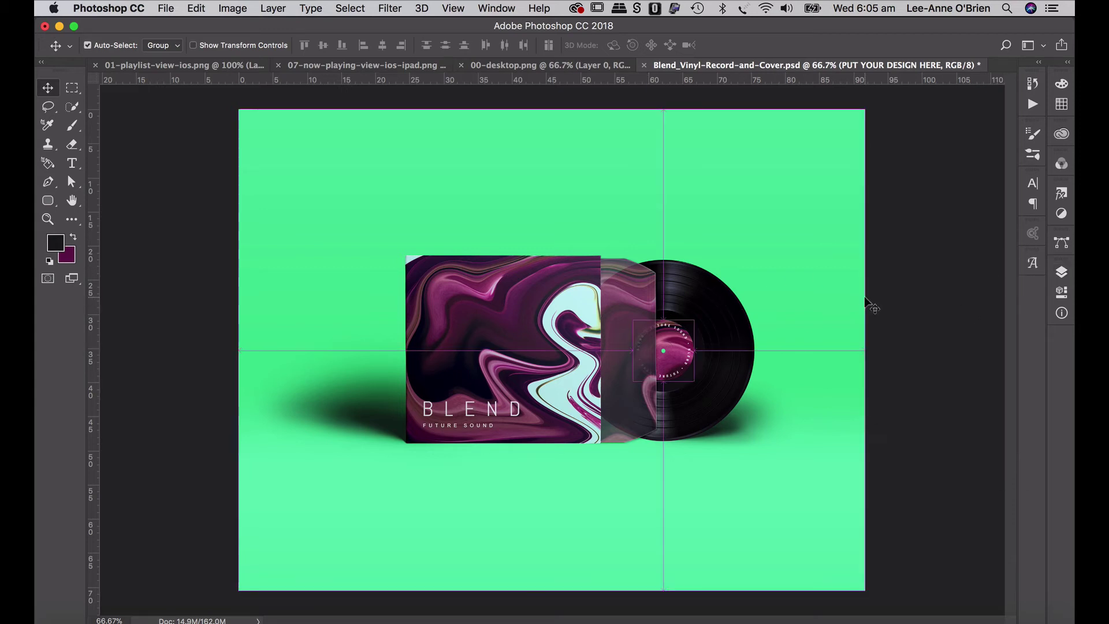
pyautogui.press('super+s')
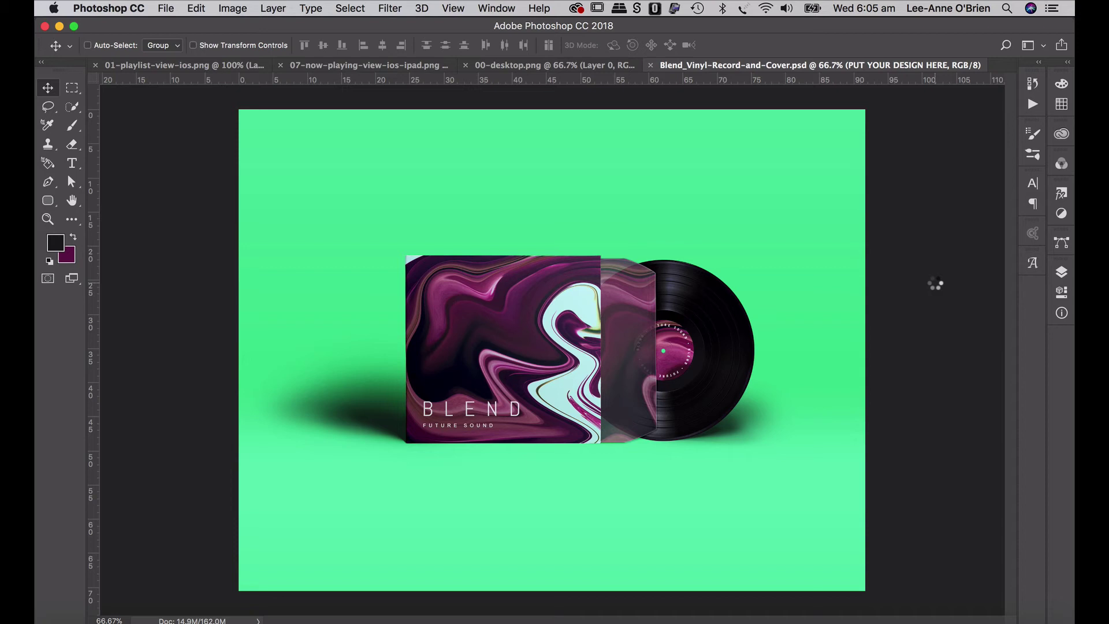
# Step: Review the phone playlist and iPad now-playing mockups, then bring up 00-desktop.png with its layers shown
pyautogui.click(203, 67)
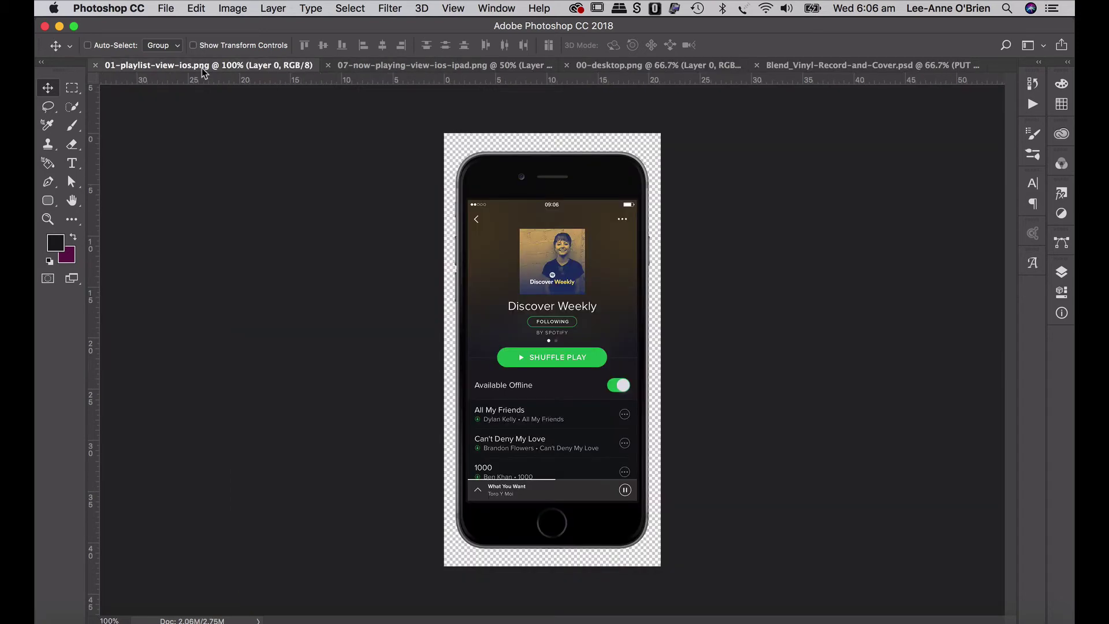
pyautogui.click(372, 68)
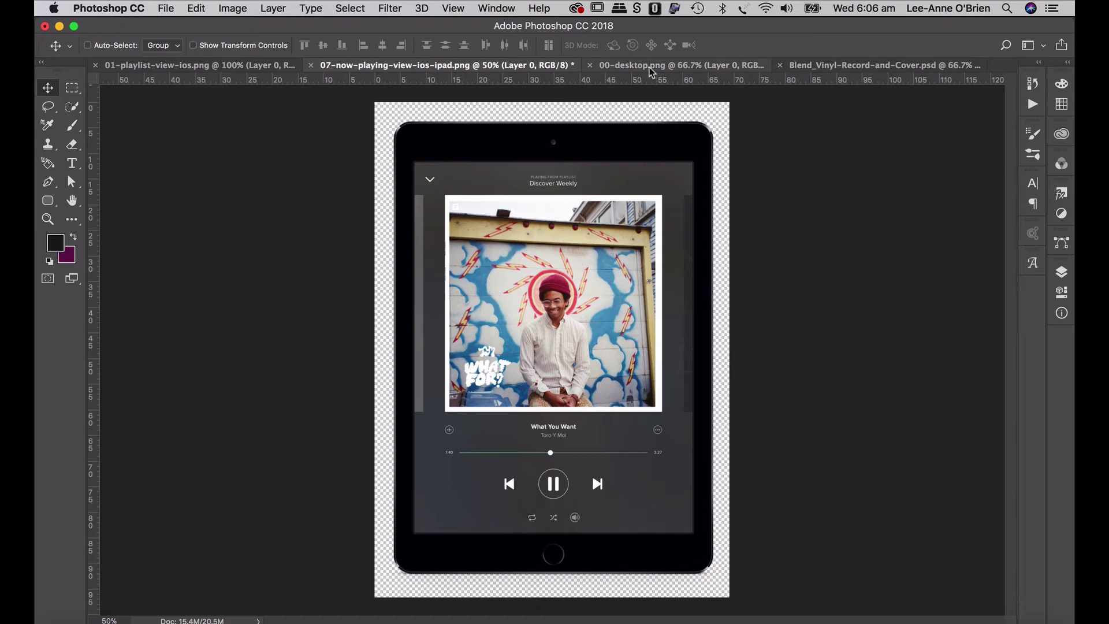
pyautogui.click(650, 67)
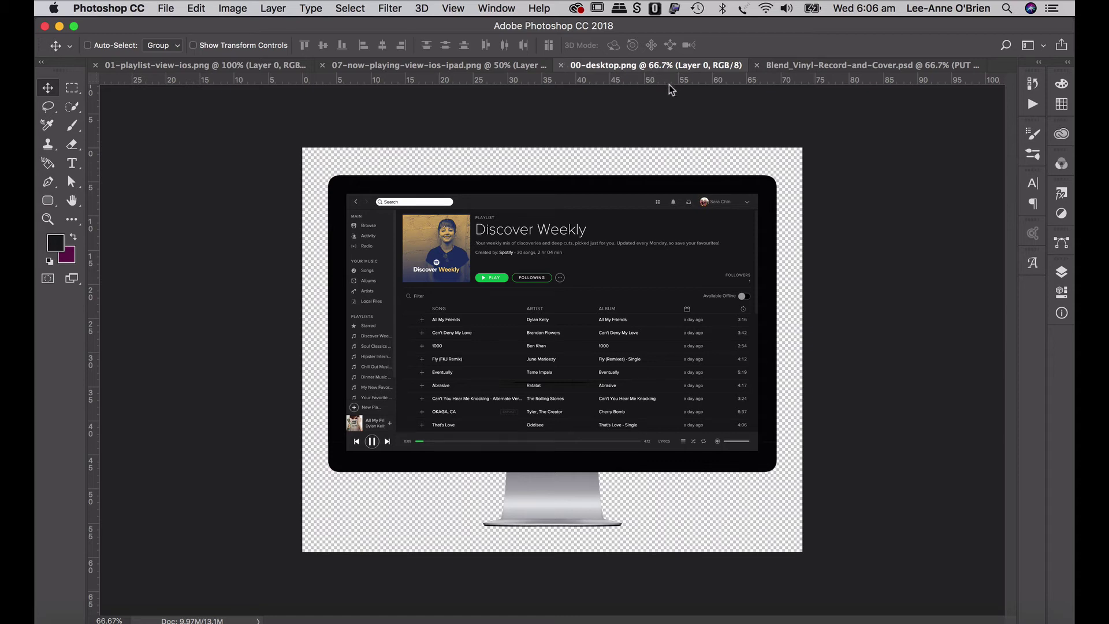
pyautogui.click(1061, 271)
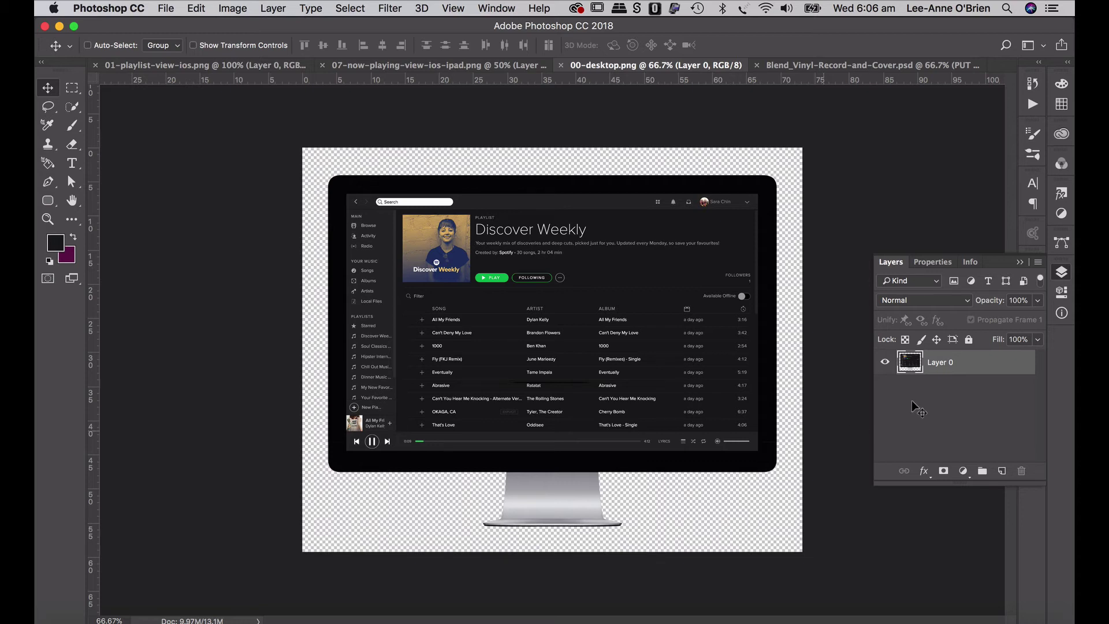
# Step: Place the ARTWORK image from the Libraries panel onto the desktop mockup canvas
pyautogui.click(1062, 135)
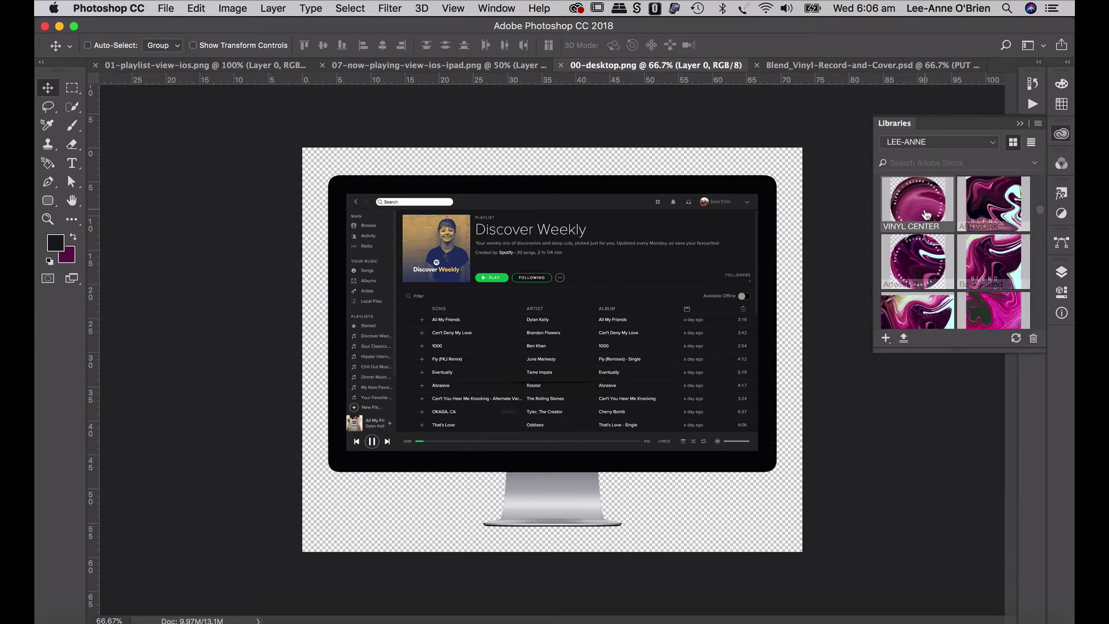
pyautogui.moveTo(1006, 209); pyautogui.dragTo(556, 283)
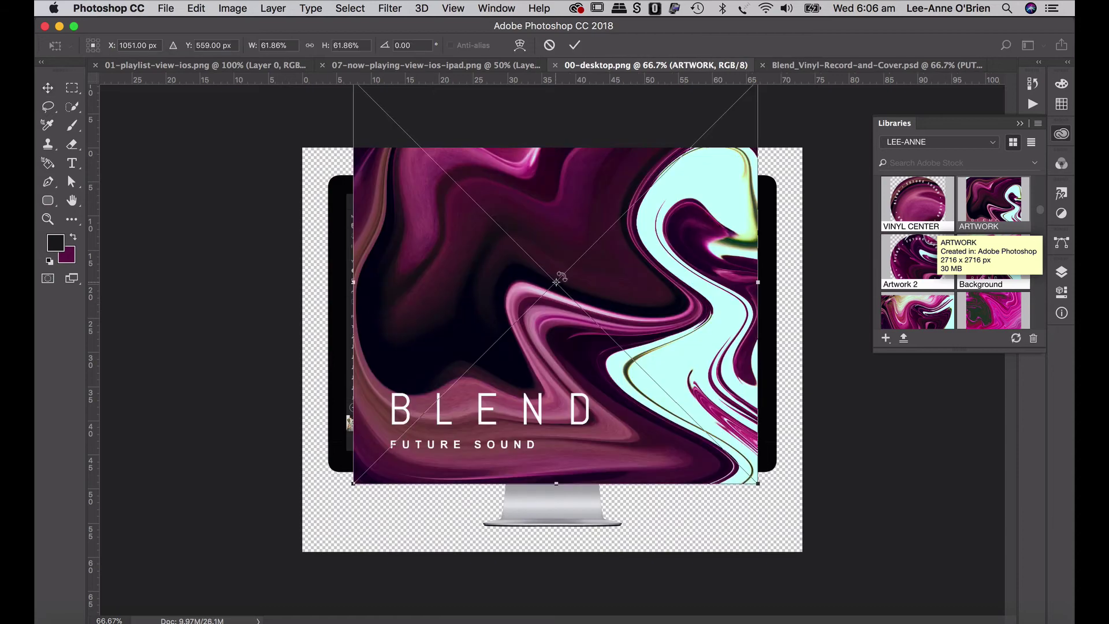
pyautogui.press('Return')
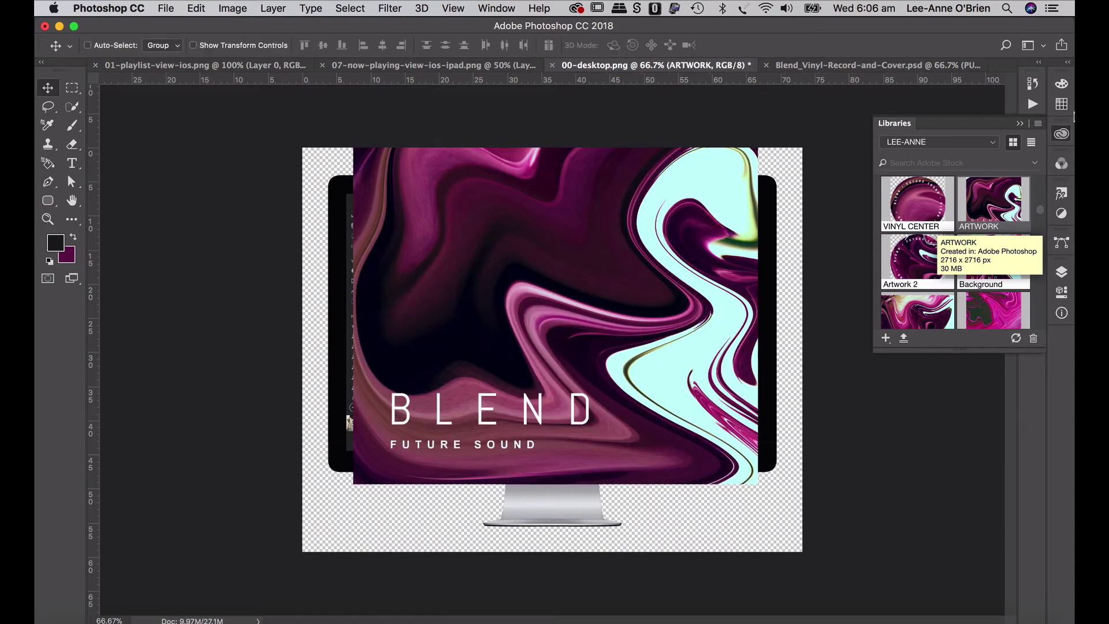
# Step: Convert the ARTWORK layer to a smart object and align it with the canvas's top-left corner
pyautogui.click(1061, 273)
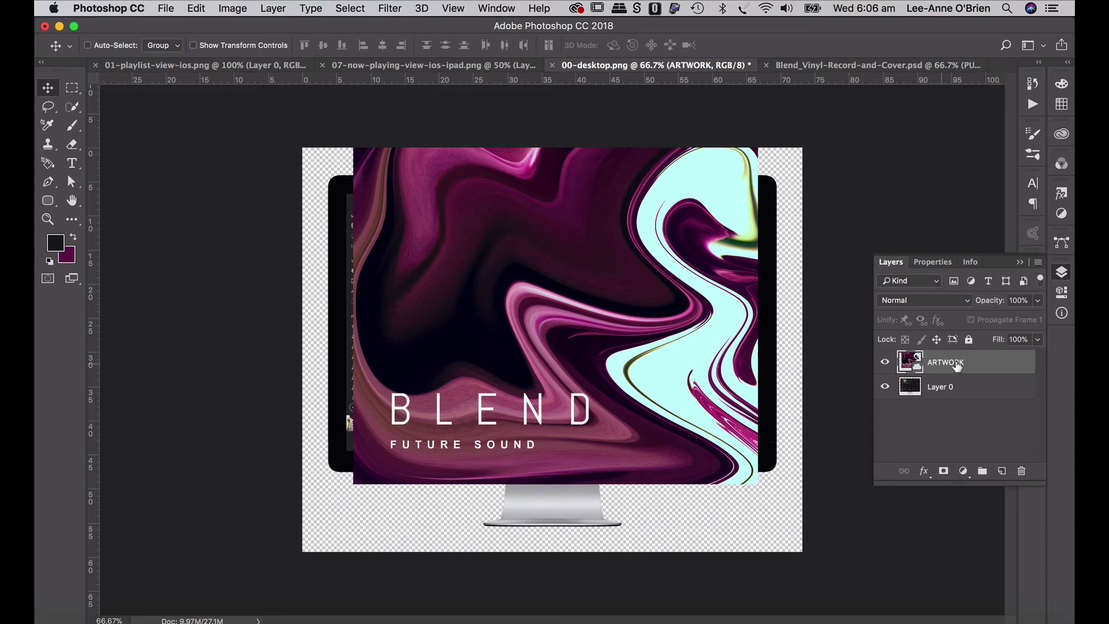
pyautogui.click(1038, 263)
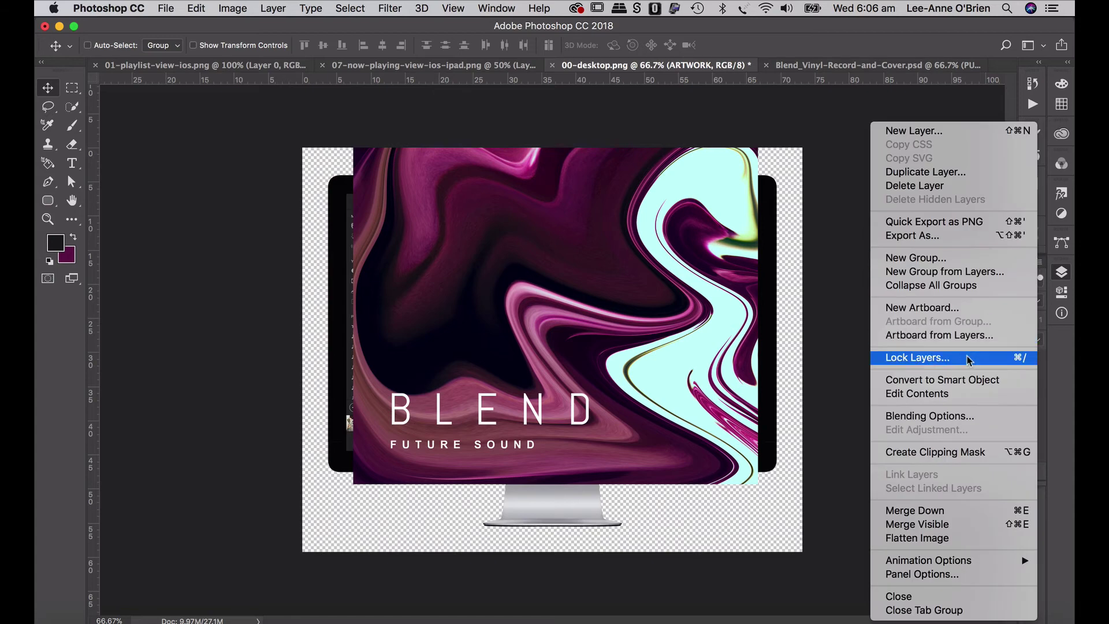
pyautogui.click(974, 380)
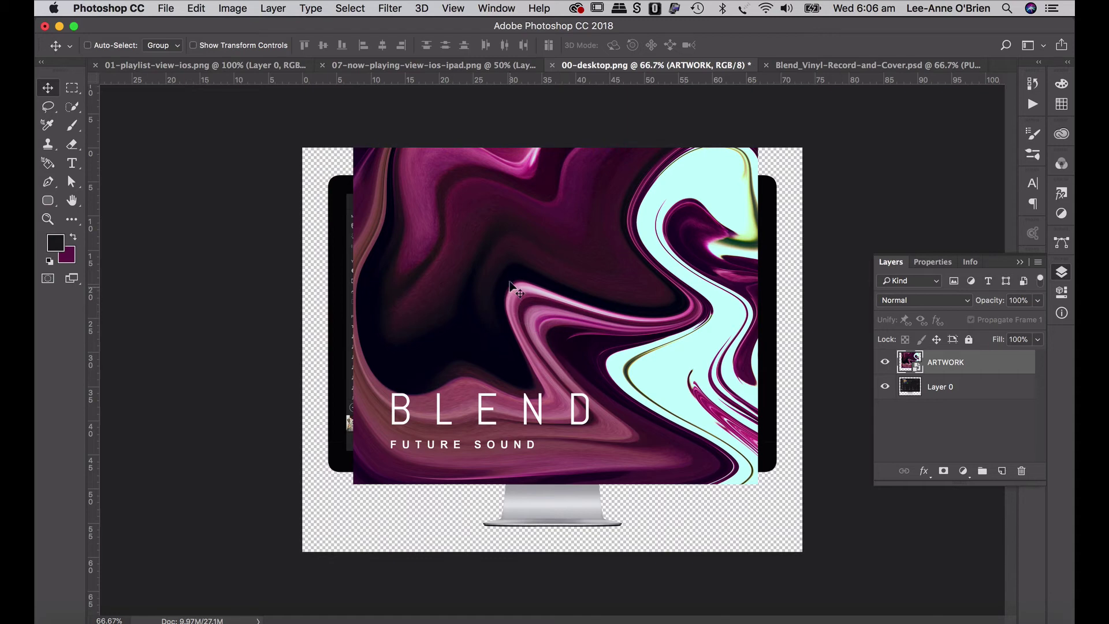
pyautogui.moveTo(508, 286); pyautogui.dragTo(449, 326)
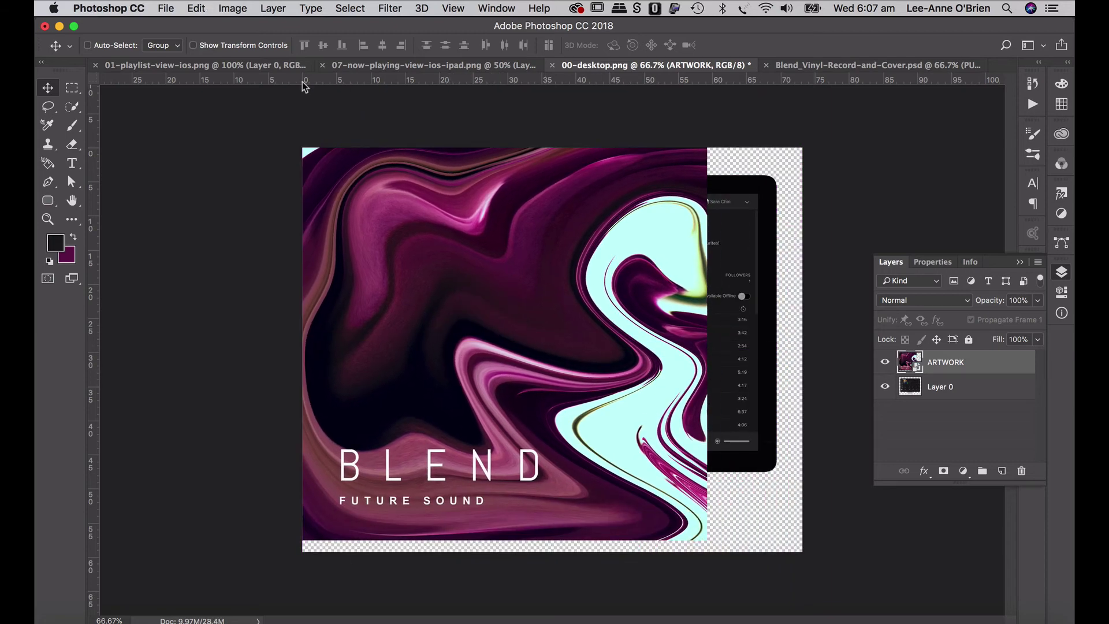
# Step: Scale the artwork down to about a third and move it over the Discover Weekly cover
pyautogui.click(204, 7)
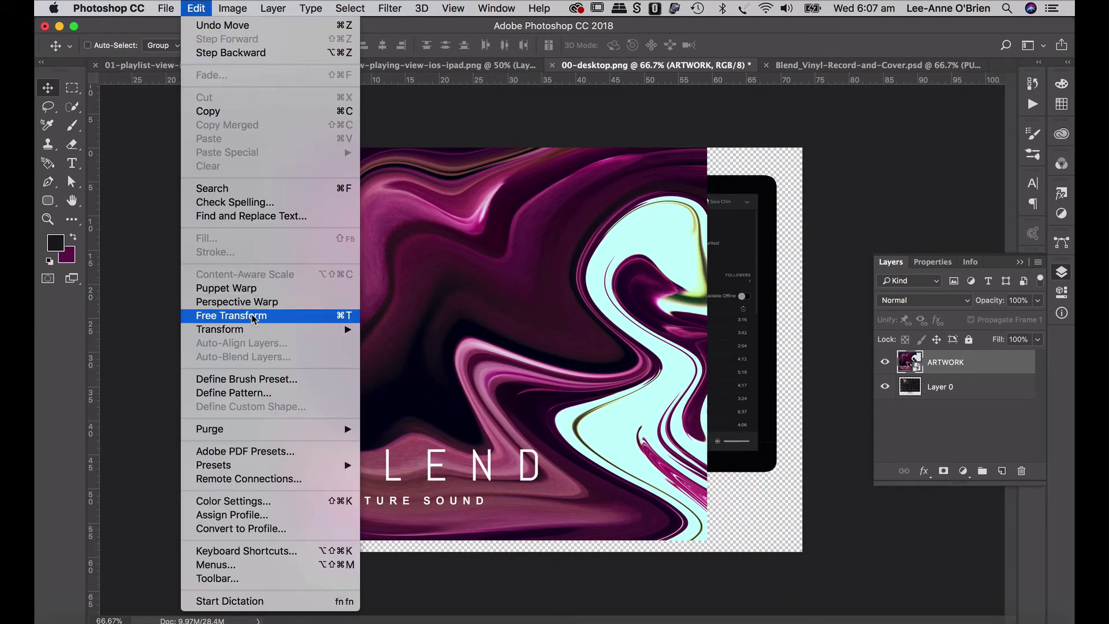
pyautogui.moveTo(256, 331)
pyautogui.click(398, 351)
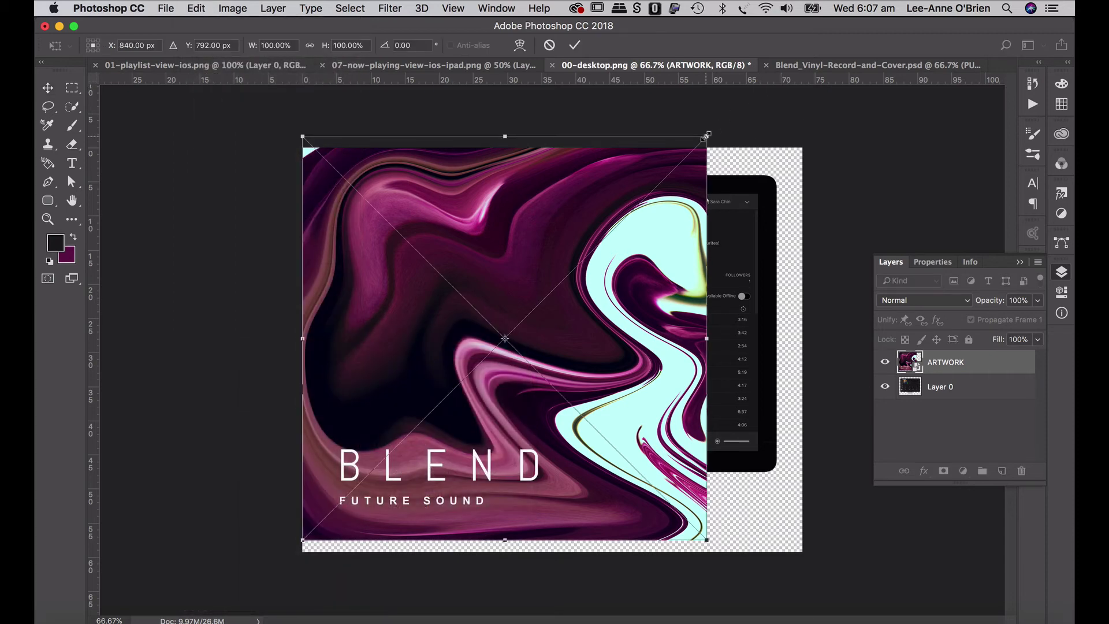
pyautogui.moveTo(705, 138); pyautogui.dragTo(569, 288)
pyautogui.press('Return')
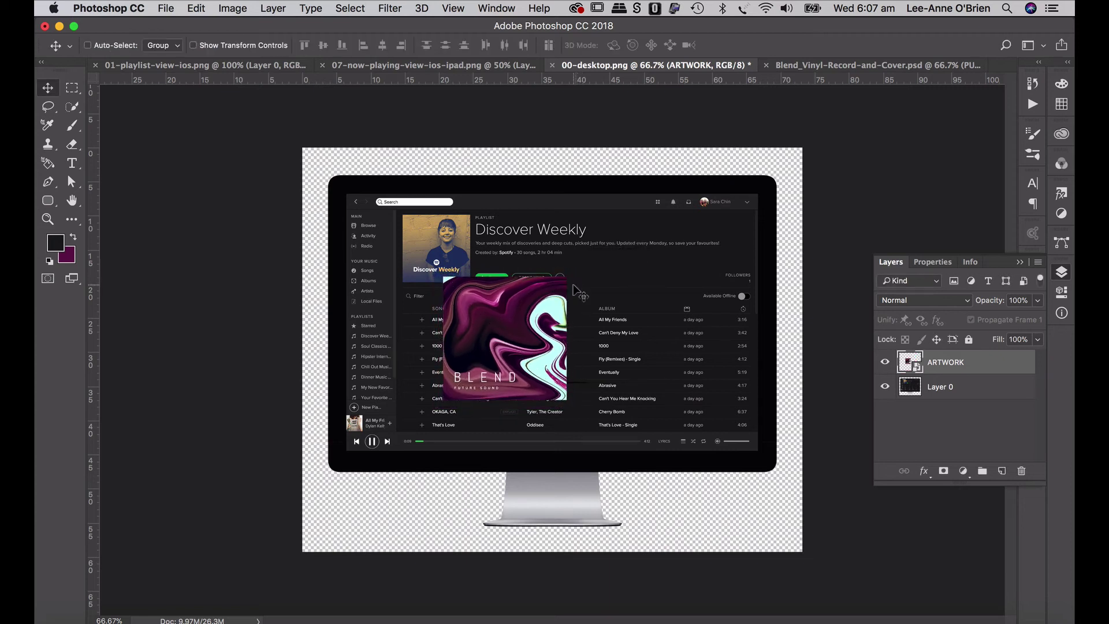
pyautogui.moveTo(504, 338); pyautogui.dragTo(462, 281)
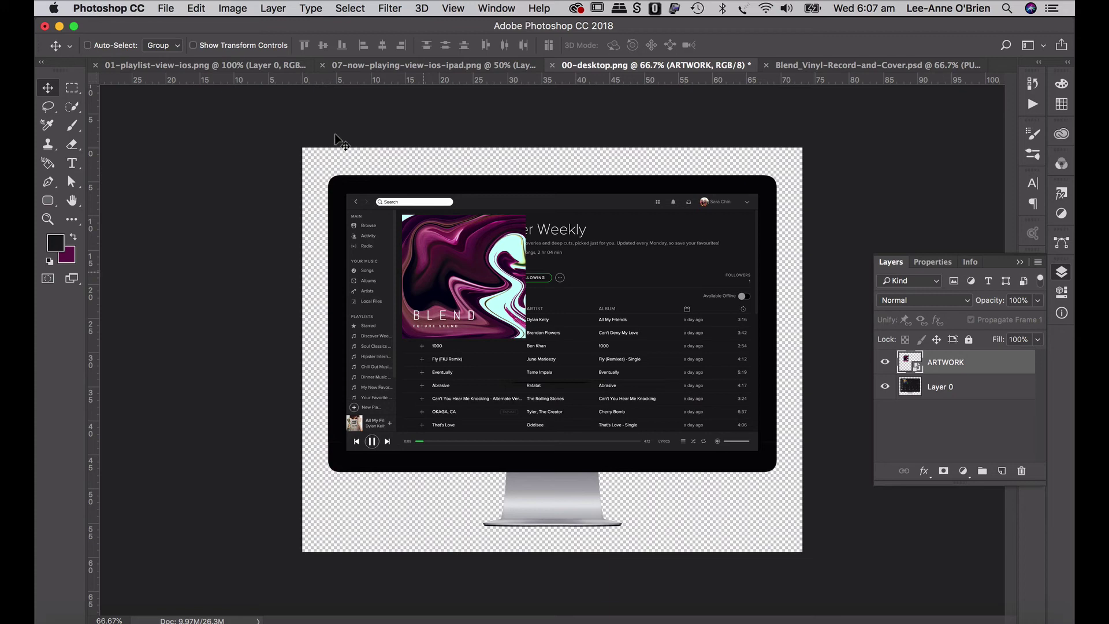
# Step: Rescale the artwork to about 17% so it fills the cover square, then start Save As
pyautogui.click(196, 7)
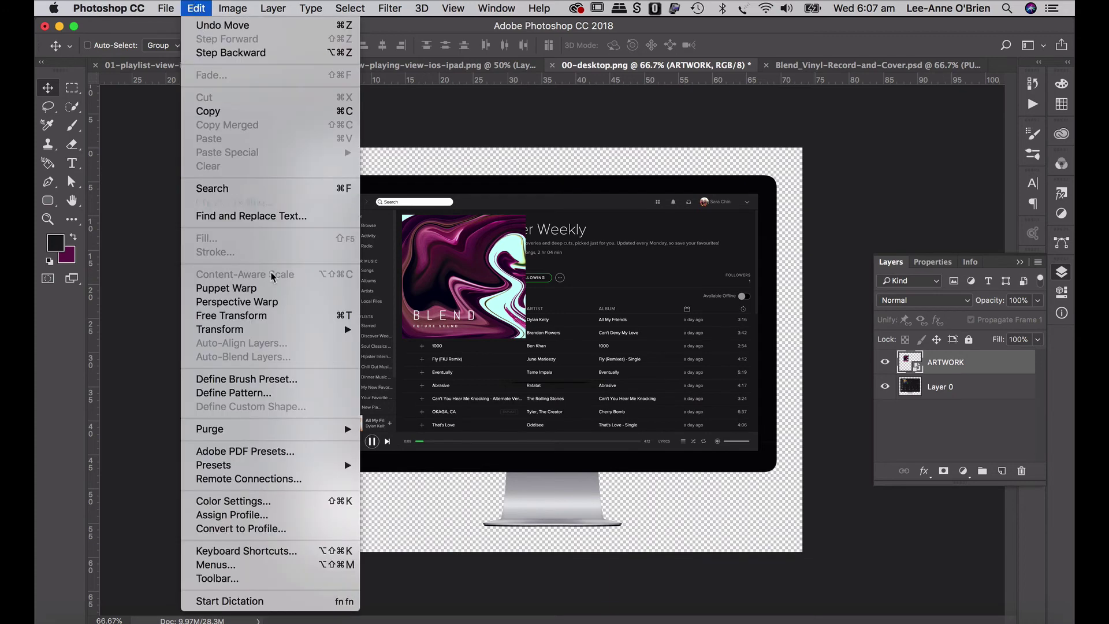
pyautogui.moveTo(232, 329)
pyautogui.click(399, 352)
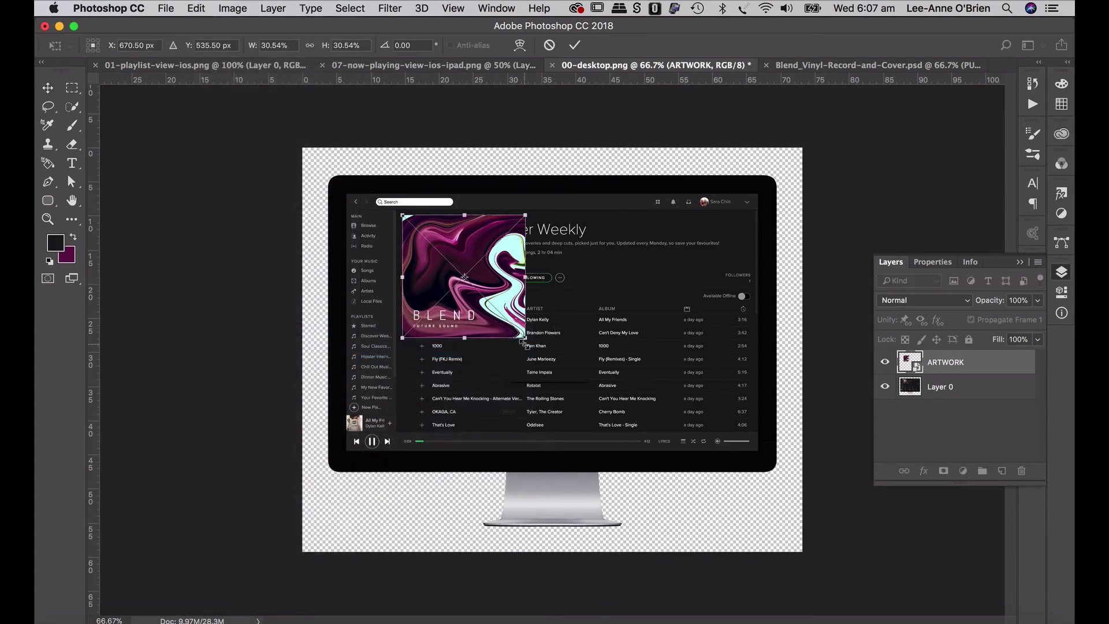
pyautogui.moveTo(526, 339); pyautogui.dragTo(457, 300)
pyautogui.press('Return')
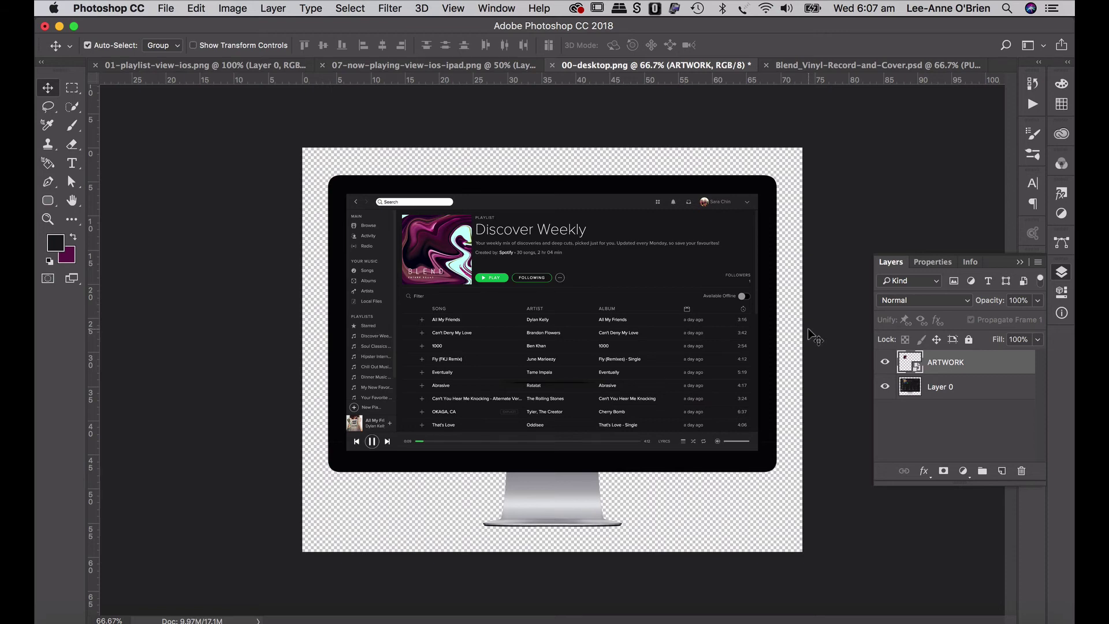
pyautogui.press('super+shift+s')
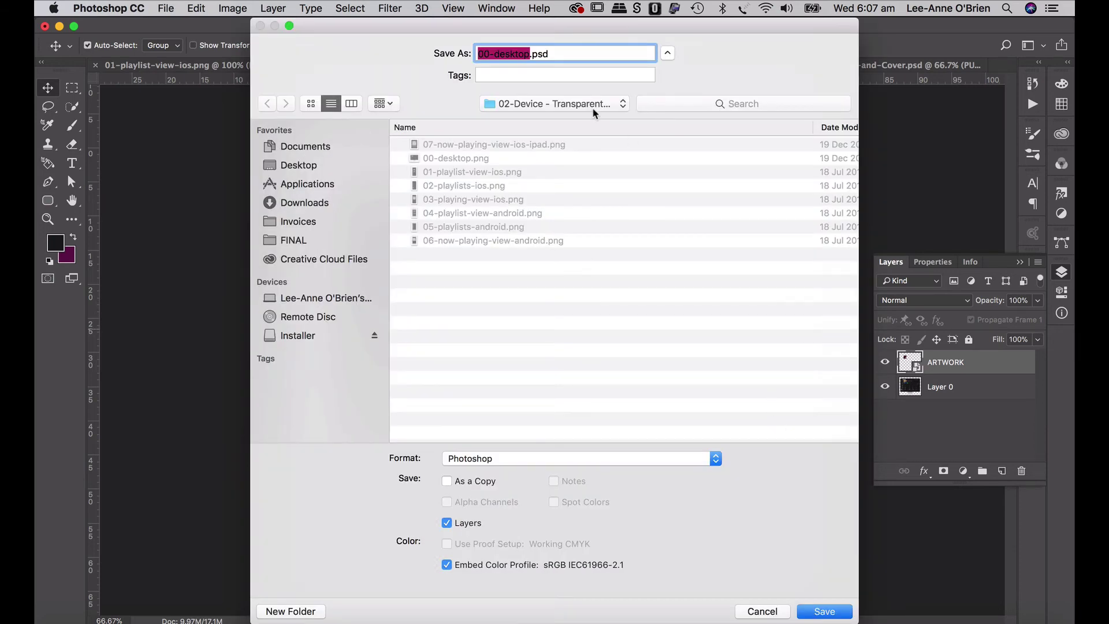
# Step: Save the mockup as 00-desktop.psd in the Spotify folder inside FINAL
pyautogui.click(593, 110)
pyautogui.click(306, 239)
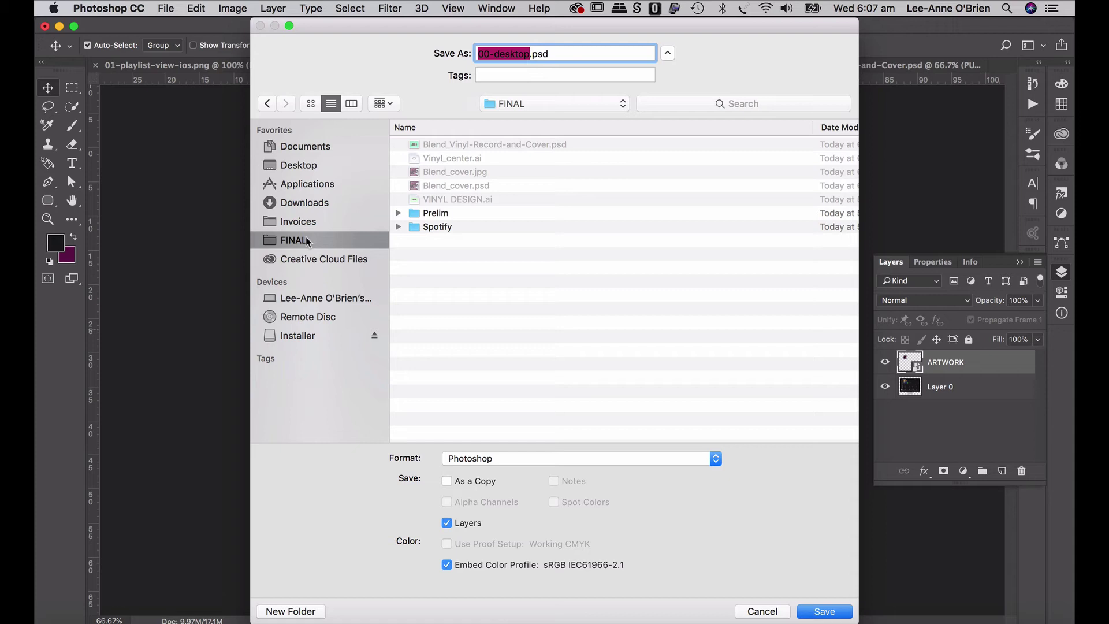
pyautogui.doubleClick(449, 226)
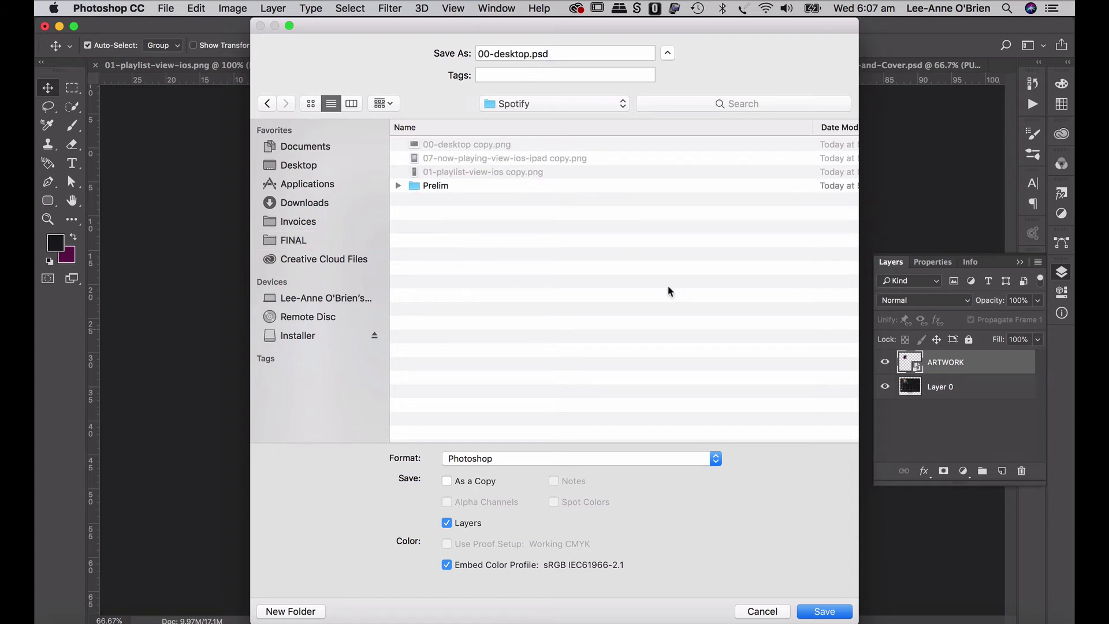
pyautogui.click(833, 611)
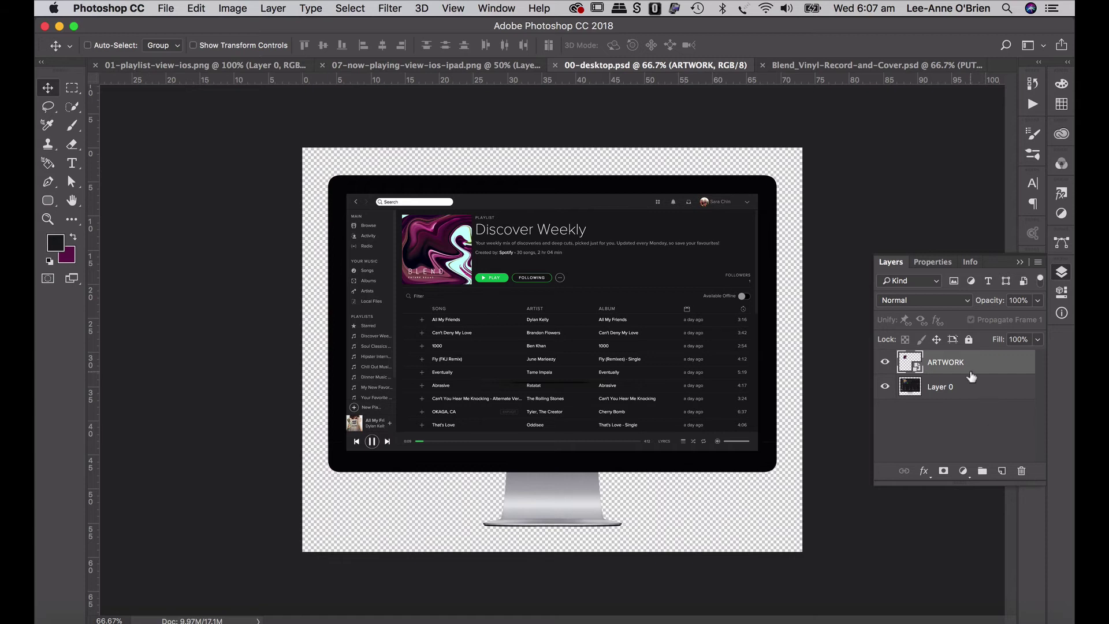
# Step: Open the ARTWORK smart object and place the magenta Background image from Libraries into it
pyautogui.doubleClick(919, 369)
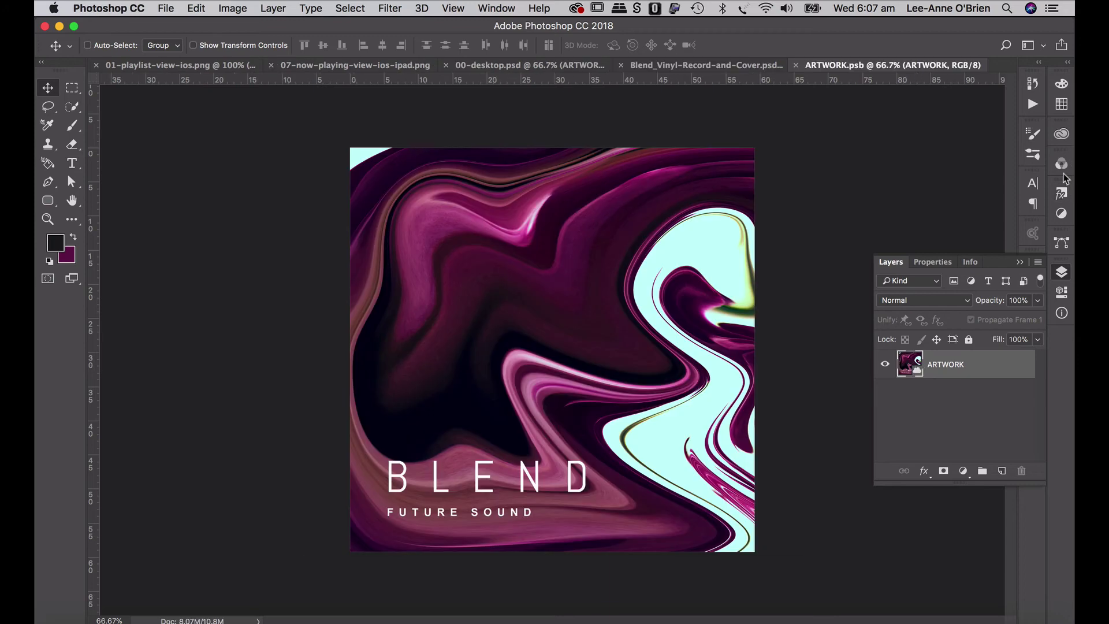
pyautogui.click(1062, 133)
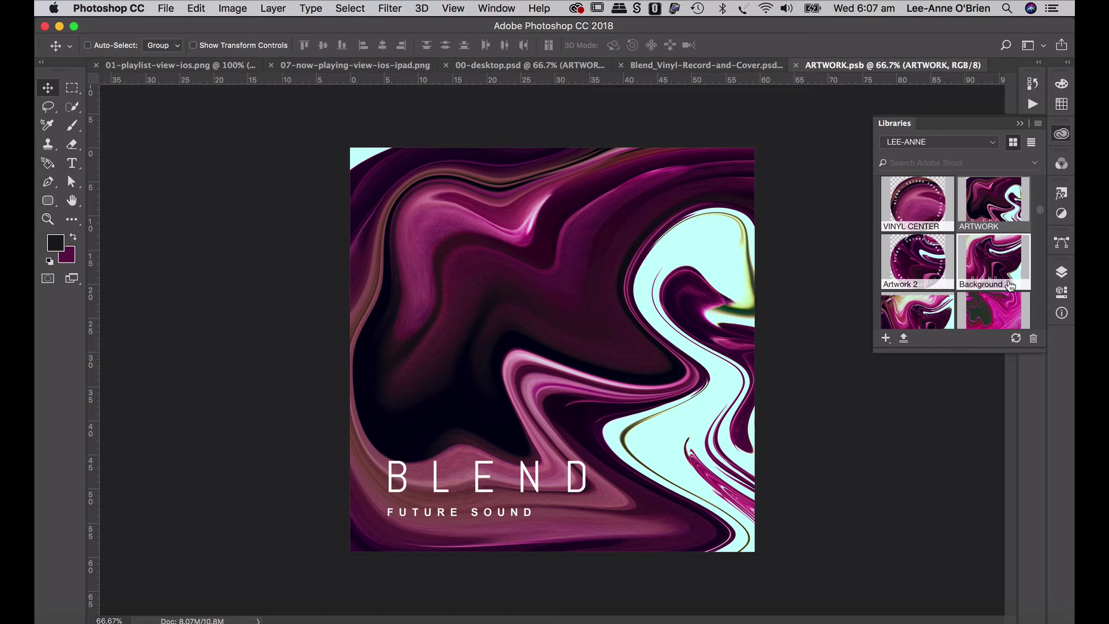
pyautogui.scroll(-2, 1011, 286)
pyautogui.scroll(3, 1006, 282)
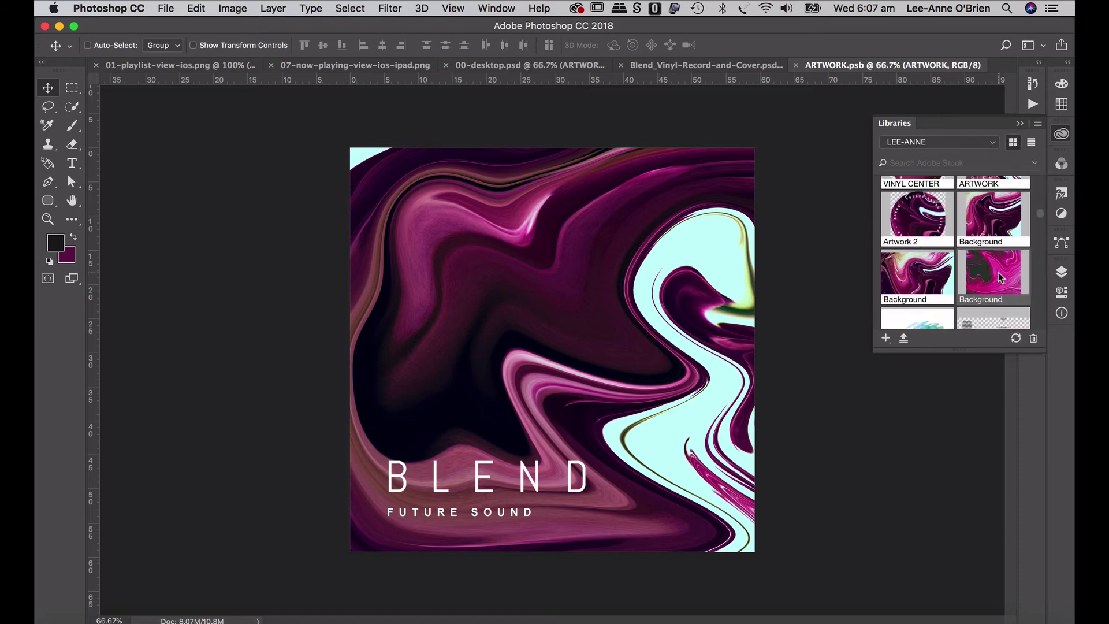
pyautogui.moveTo(1001, 278); pyautogui.dragTo(506, 356)
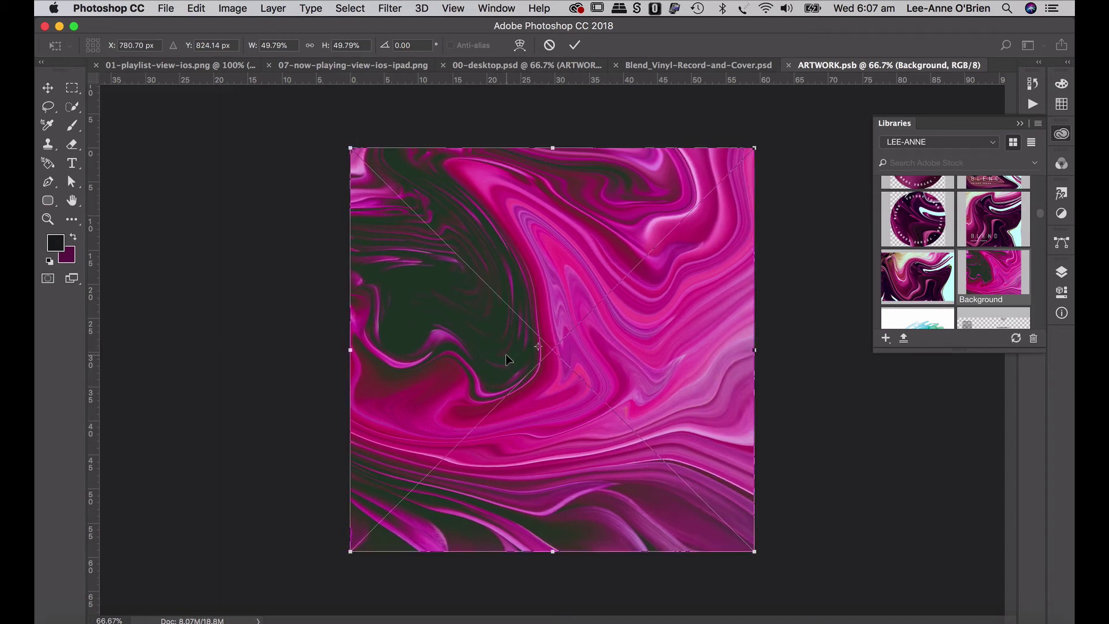
pyautogui.press('Return')
# Step: Save the edited smart object and close its tab to return to 00-desktop.psd
pyautogui.press('super+s')
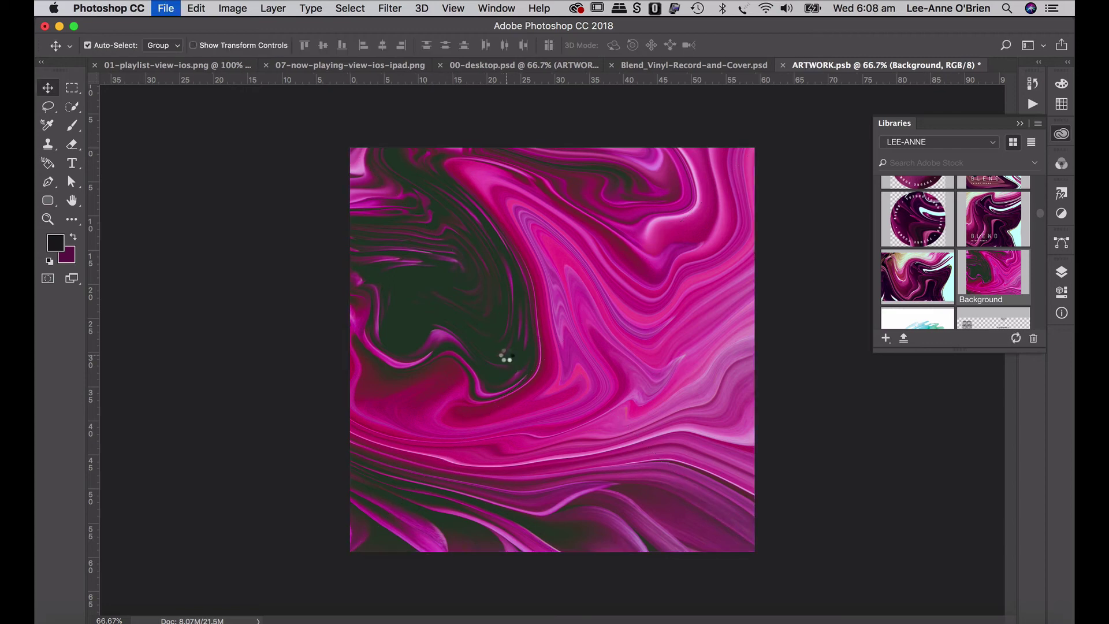
pyautogui.click(790, 65)
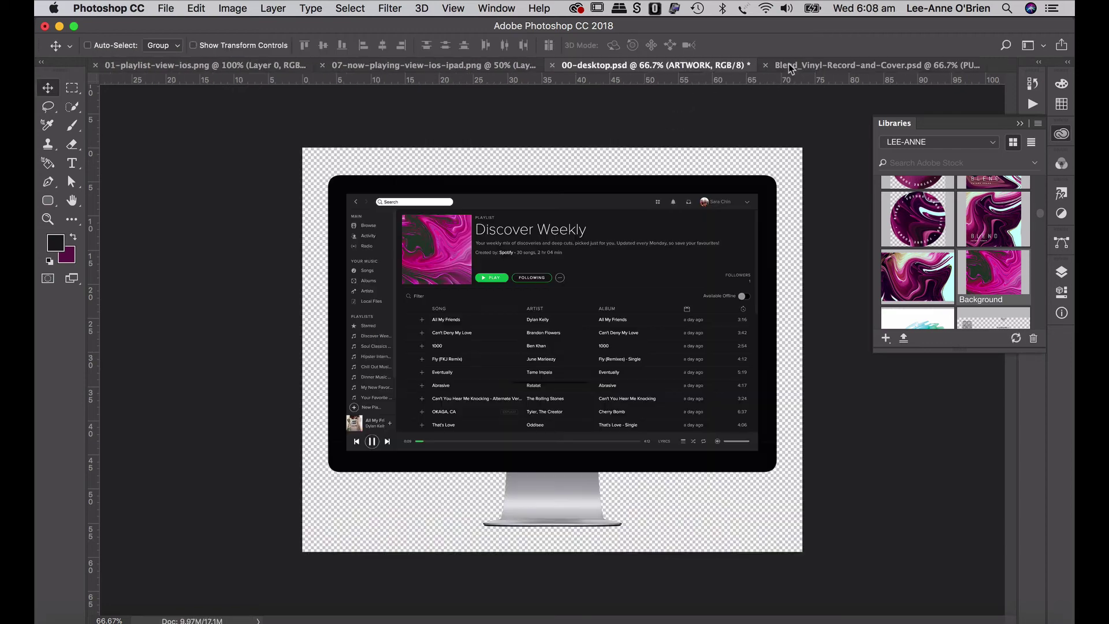
pyautogui.press('super')
# Step: Undo to restore the BLEND cover and marquee-select the Discover Weekly title at 100% zoom
pyautogui.press('super+s')
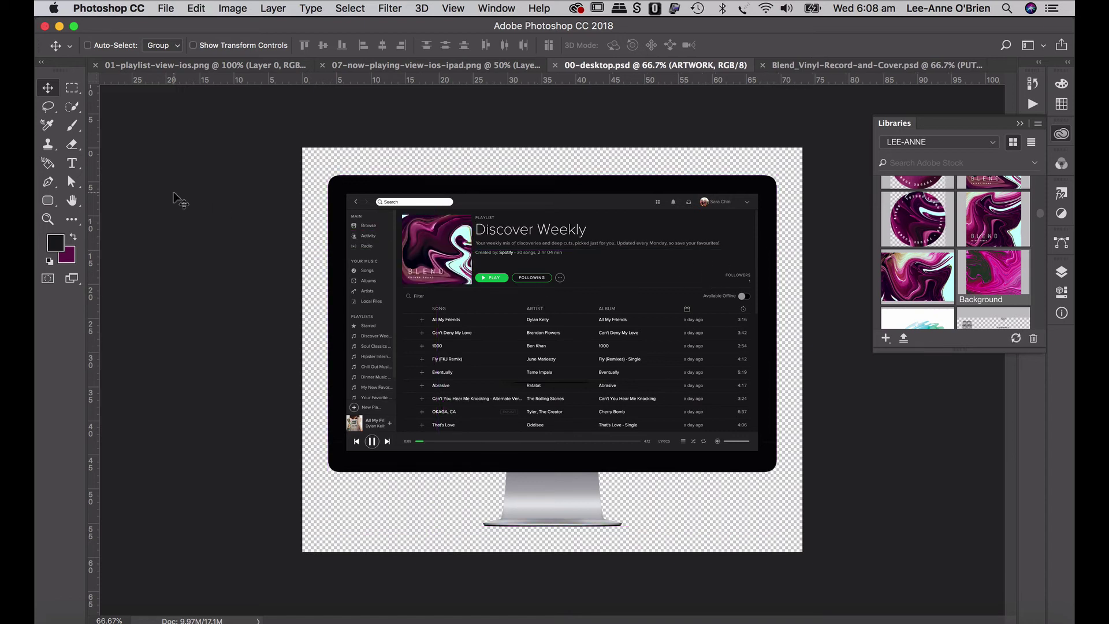
pyautogui.click(71, 88)
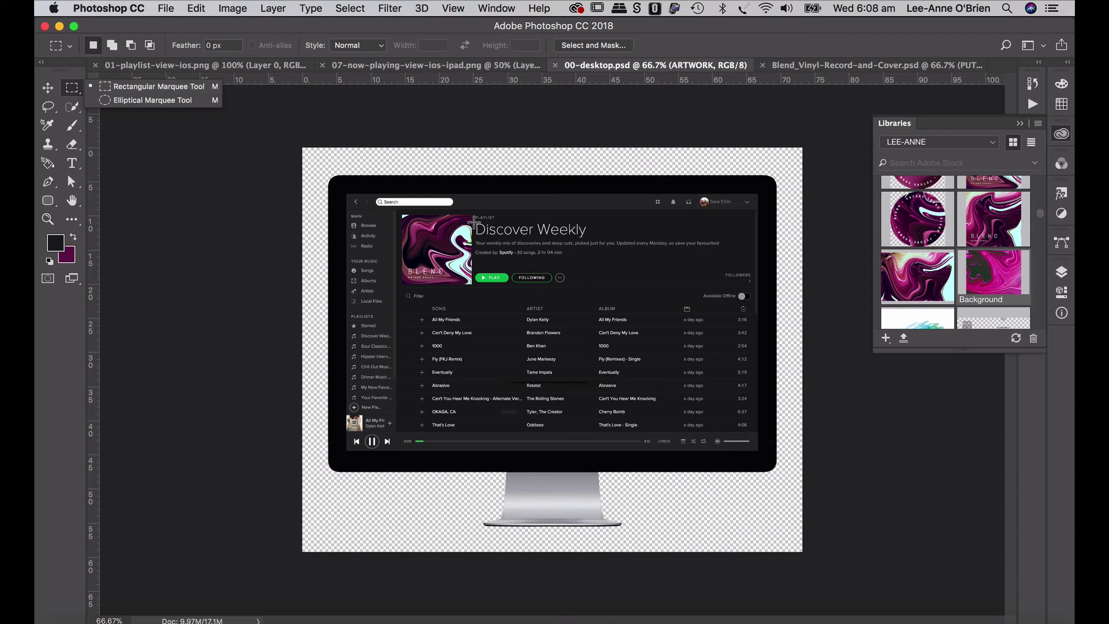
pyautogui.click(474, 222)
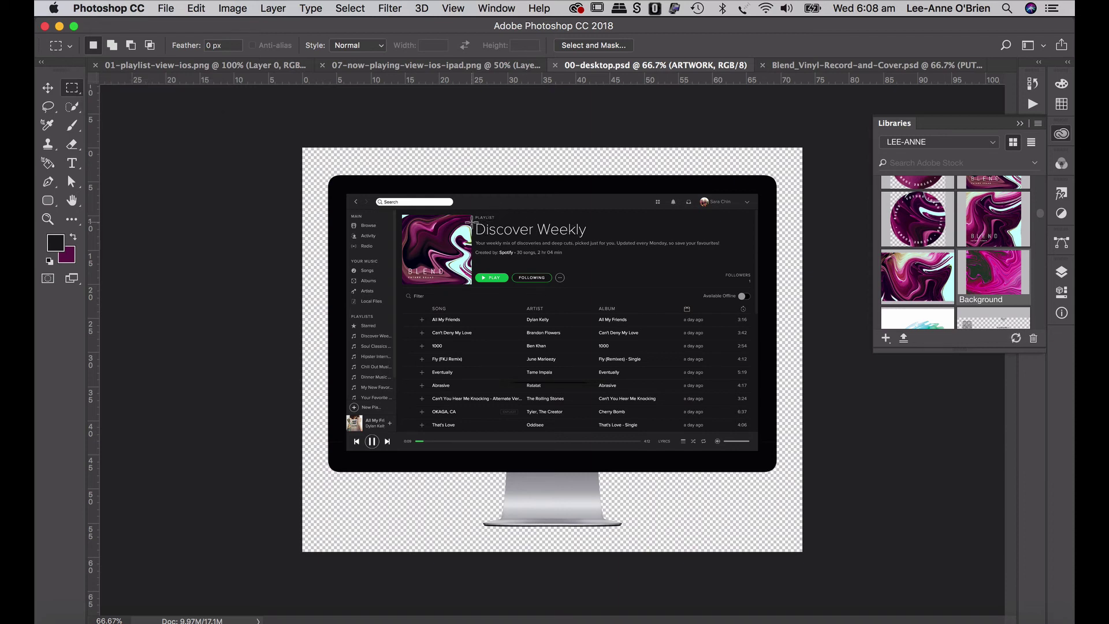
pyautogui.moveTo(474, 222); pyautogui.dragTo(595, 238)
pyautogui.press('super+1')
pyautogui.press('super+d')
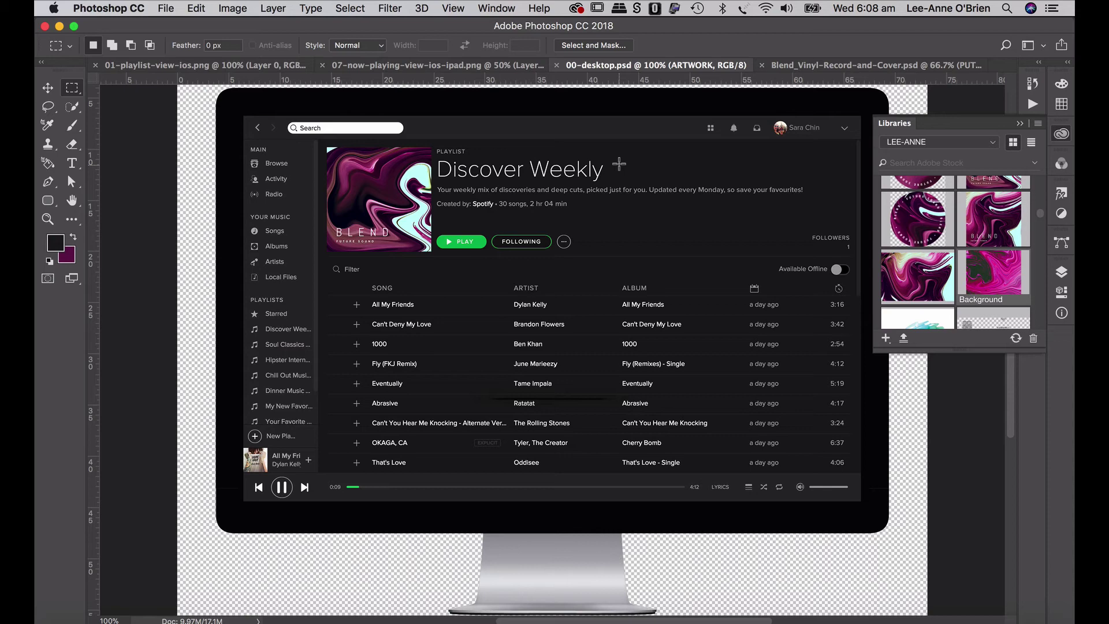
pyautogui.moveTo(612, 156); pyautogui.dragTo(438, 184)
# Step: Delete the selected Discover Weekly title pixels from Layer 0 and deselect
pyautogui.click(72, 219)
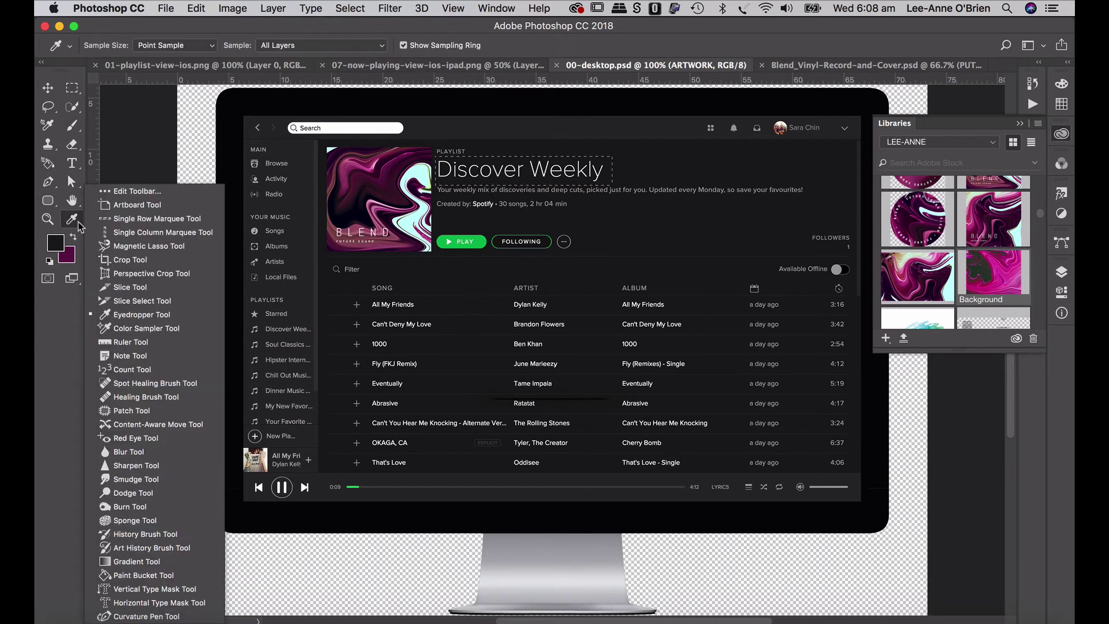
pyautogui.click(130, 311)
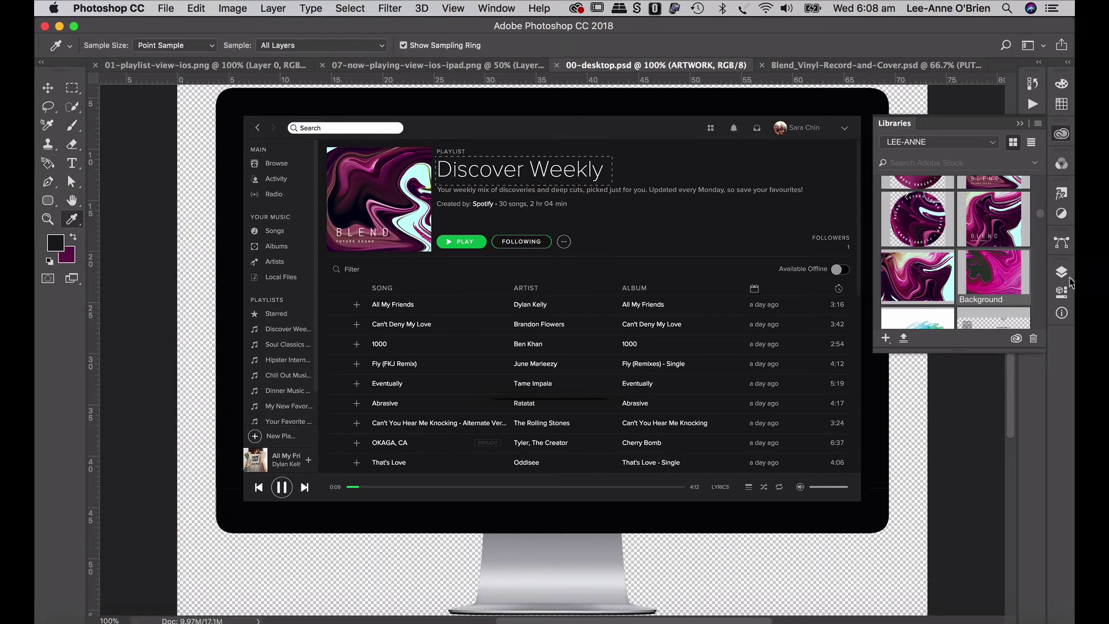
pyautogui.click(1065, 276)
pyautogui.click(956, 391)
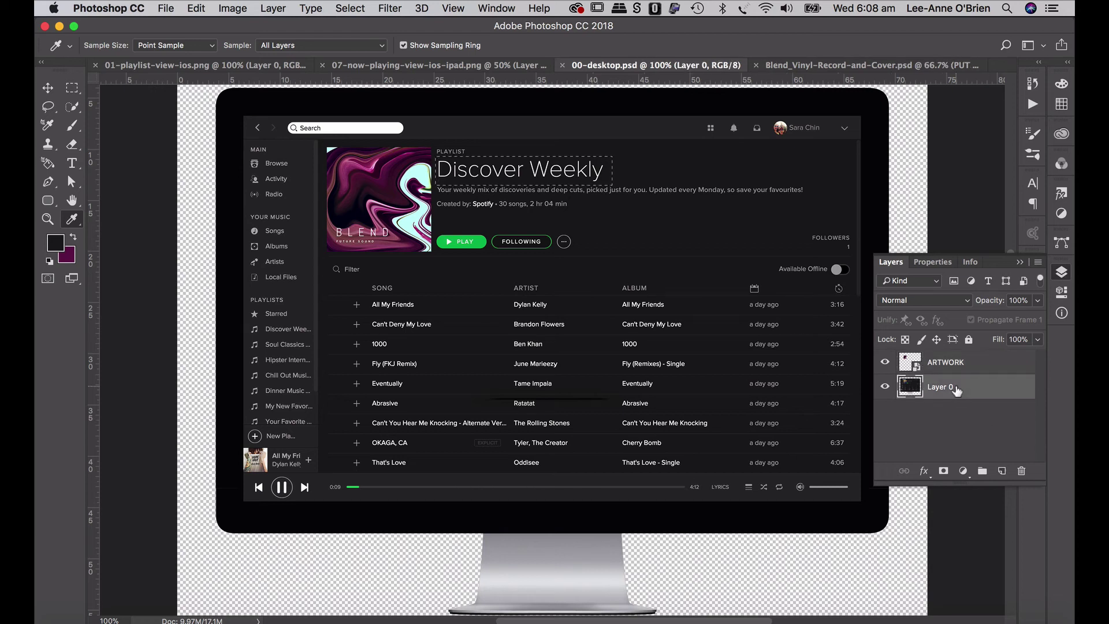
pyautogui.press('Delete')
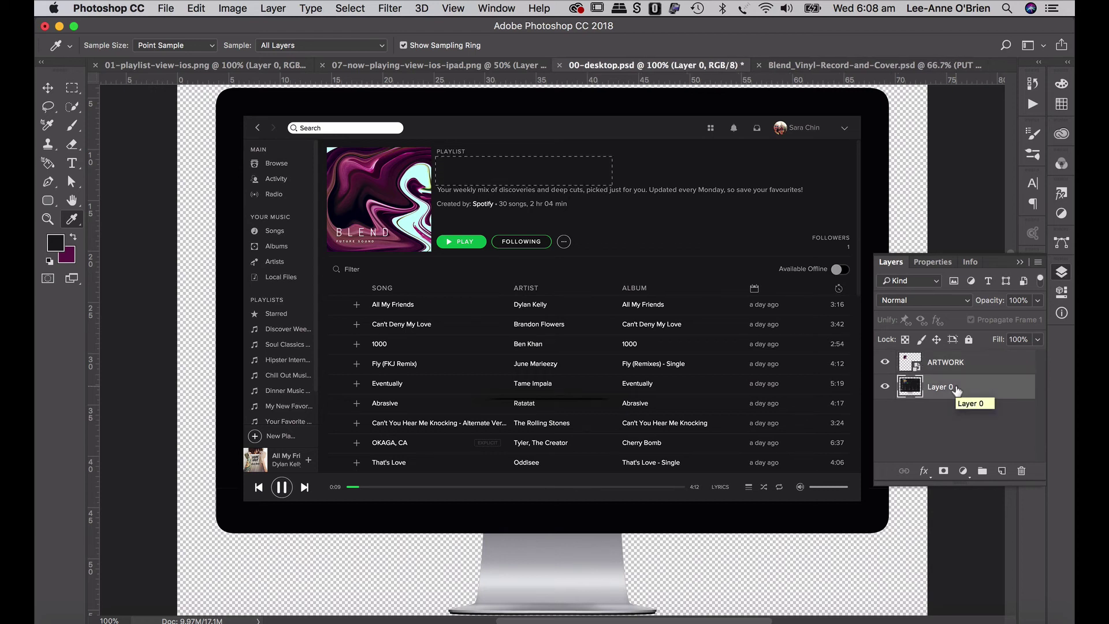
pyautogui.hotkey('ctrl', 'd')
# Step: Draw a horizontal text box where the Discover Weekly title used to be
pyautogui.click(73, 166)
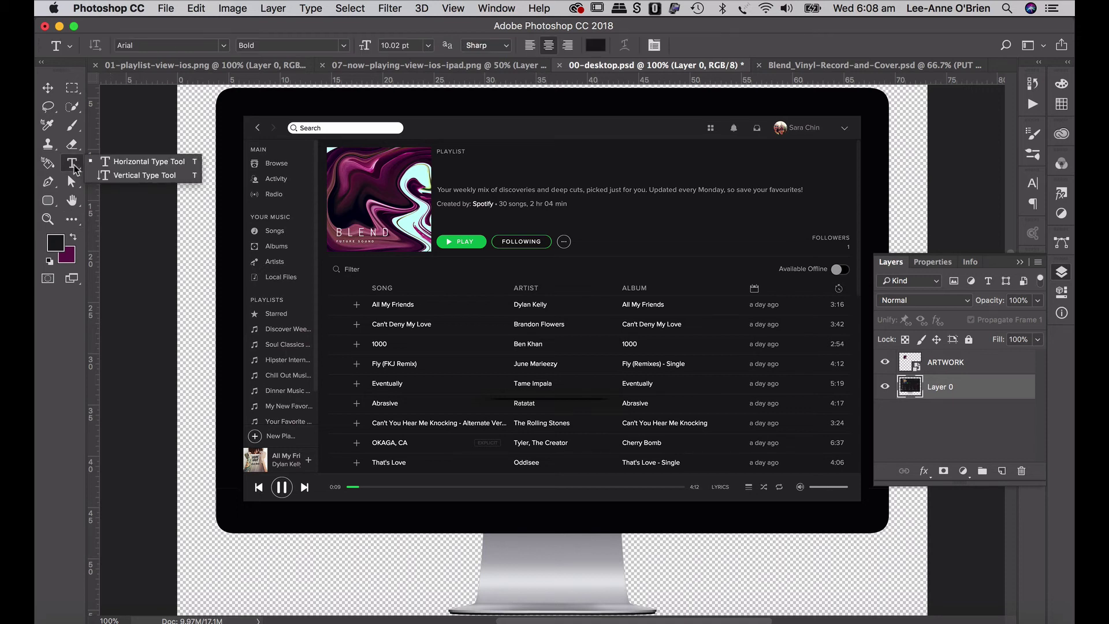
pyautogui.click(441, 192)
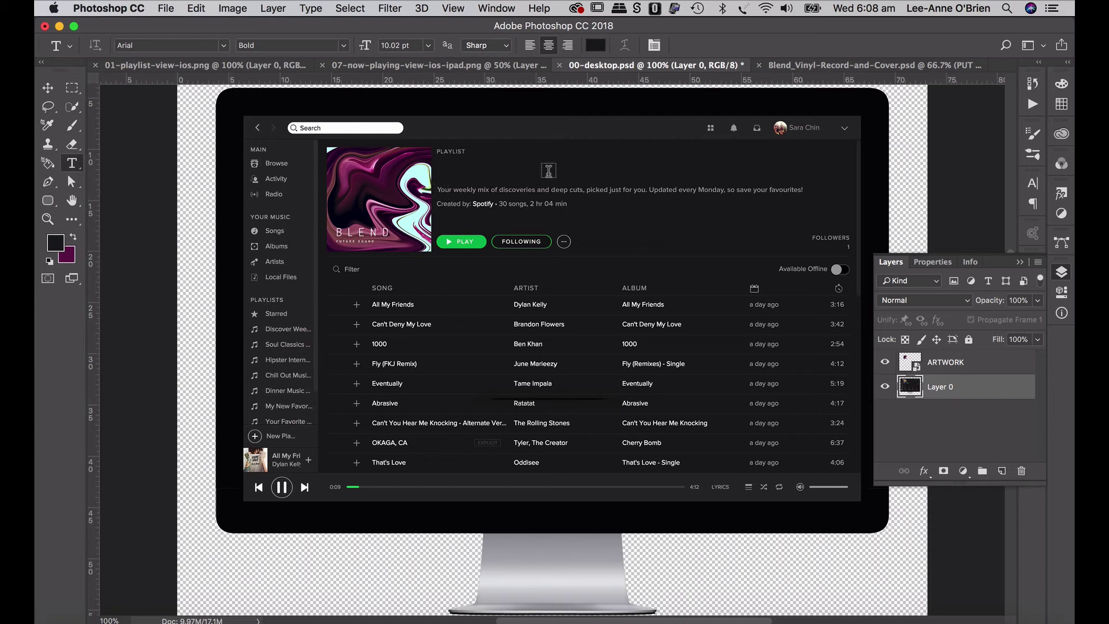
pyautogui.moveTo(652, 220); pyautogui.dragTo(456, 179)
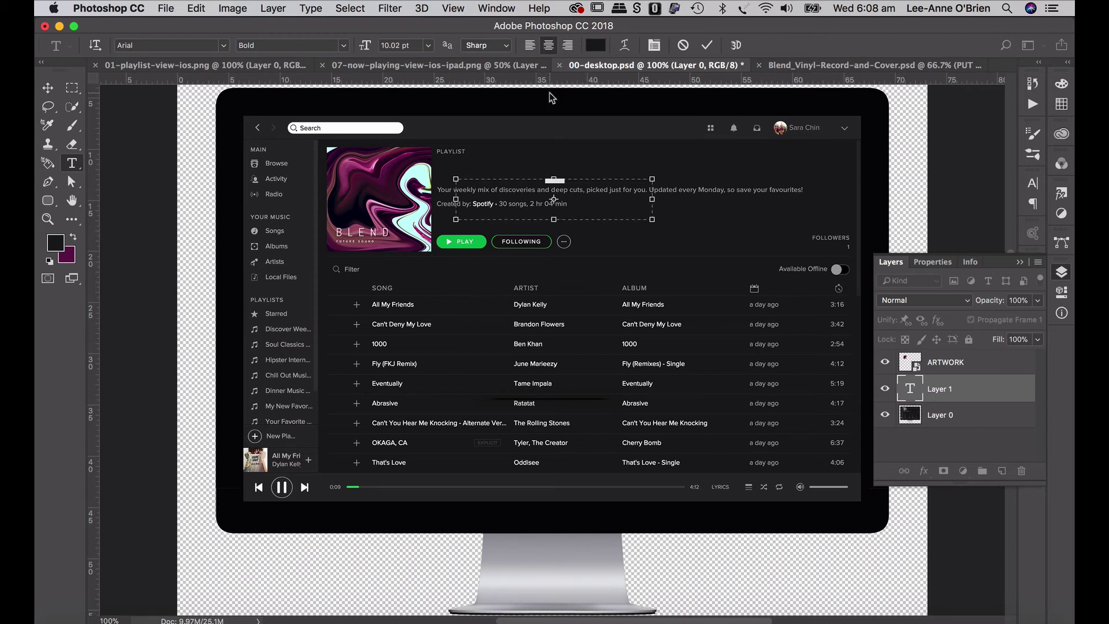
# Step: Set the type to Helvetica Neue, Thin style, at 67 pt
pyautogui.click(228, 47)
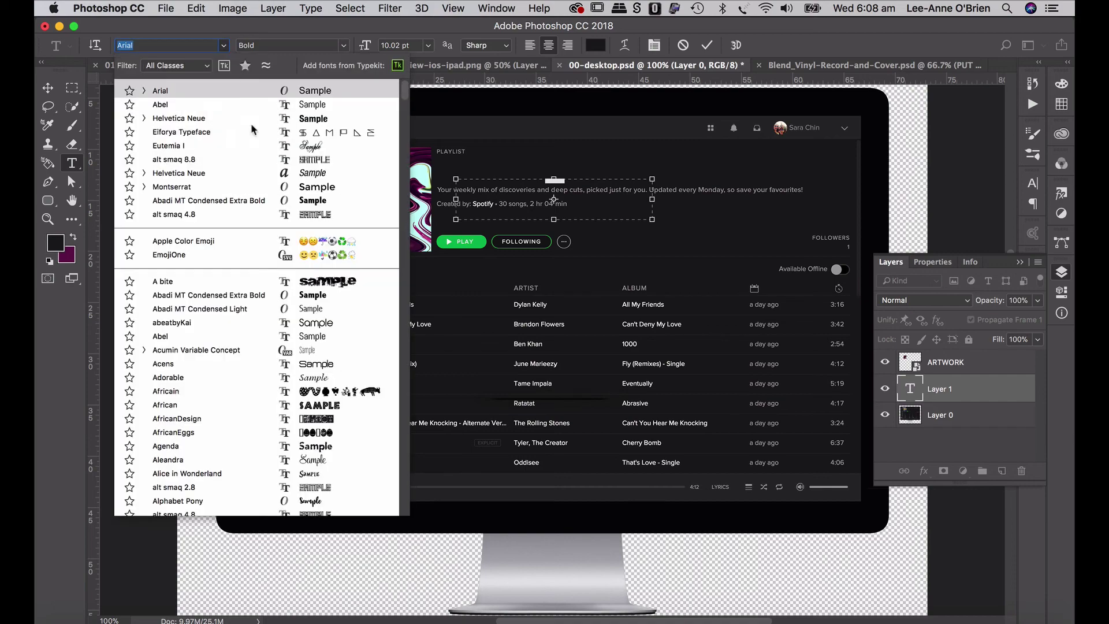
pyautogui.scroll(-5, 286, 416)
pyautogui.scroll(-10, 287, 416)
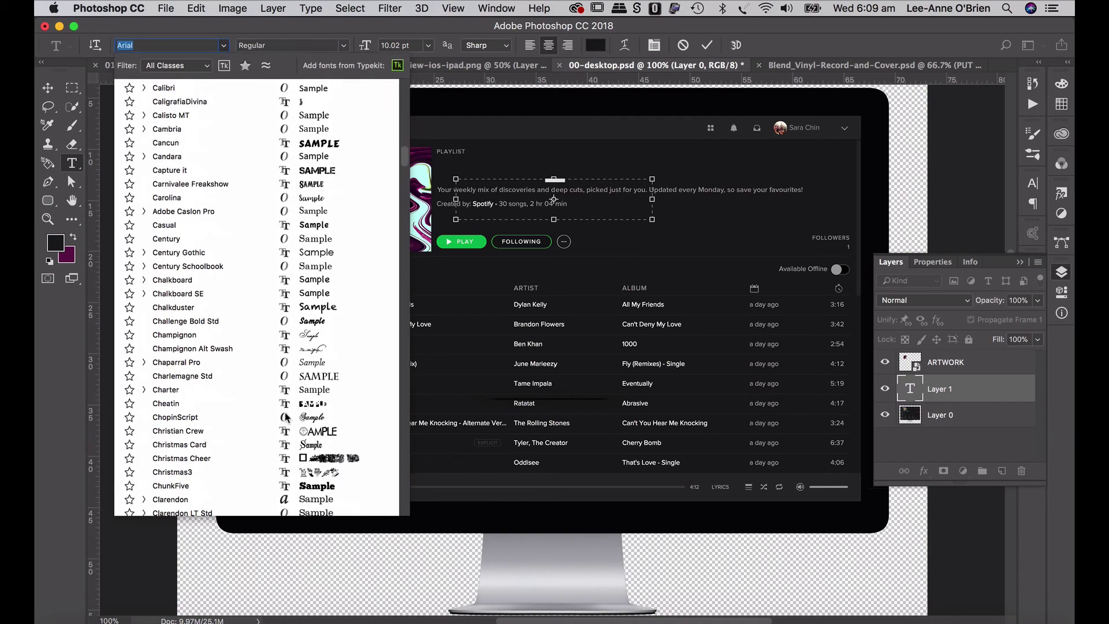
pyautogui.scroll(-15, 286, 416)
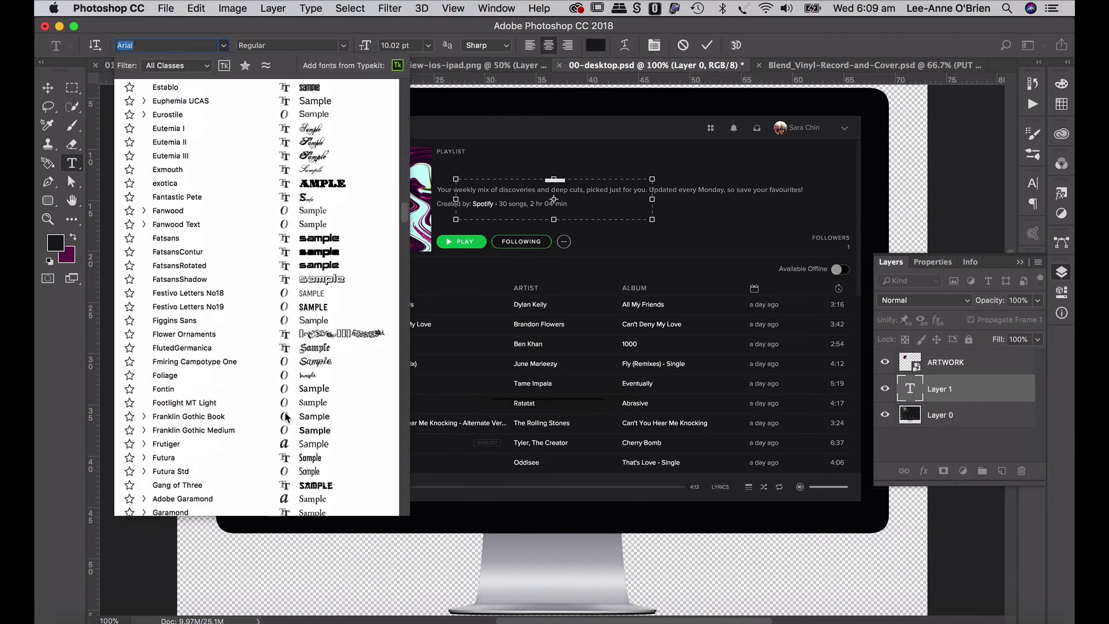
pyautogui.scroll(-10, 286, 416)
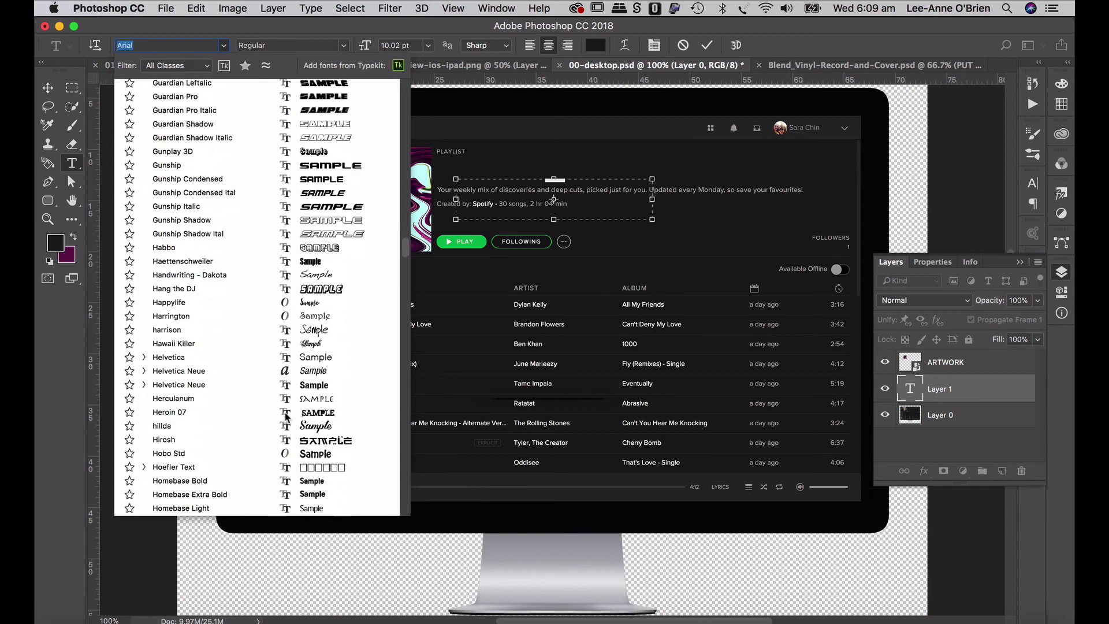
pyautogui.click(235, 321)
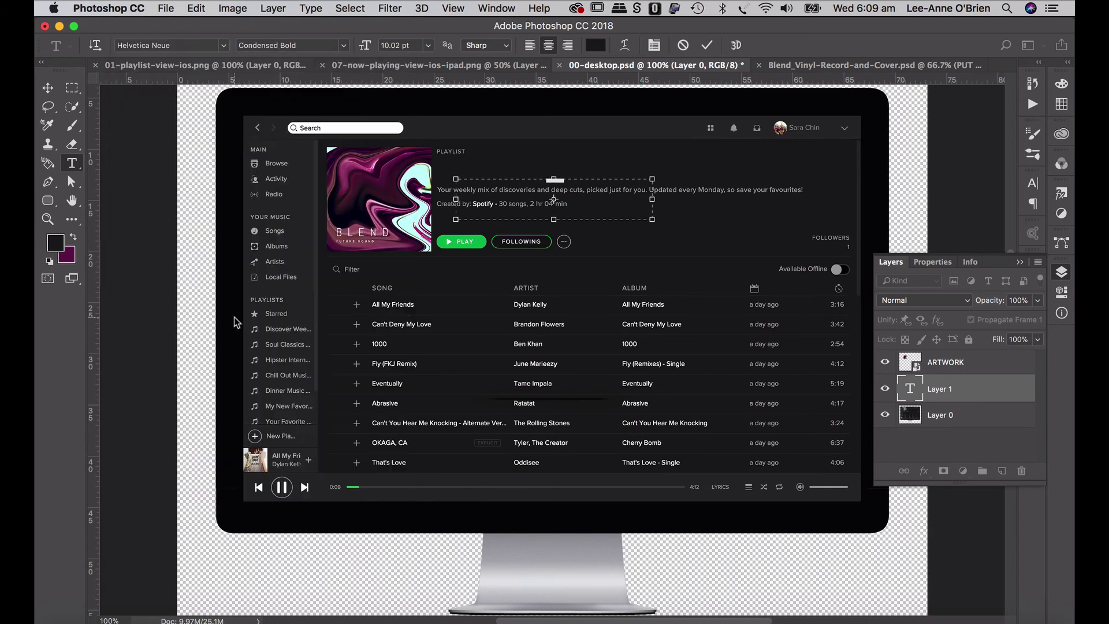
pyautogui.click(344, 45)
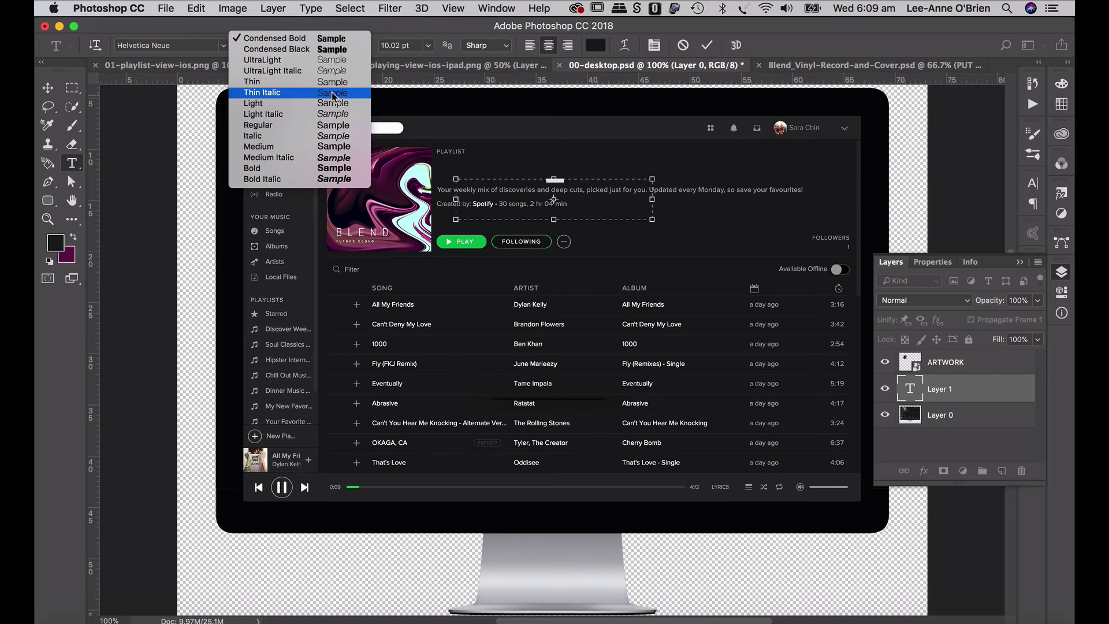
pyautogui.click(403, 52)
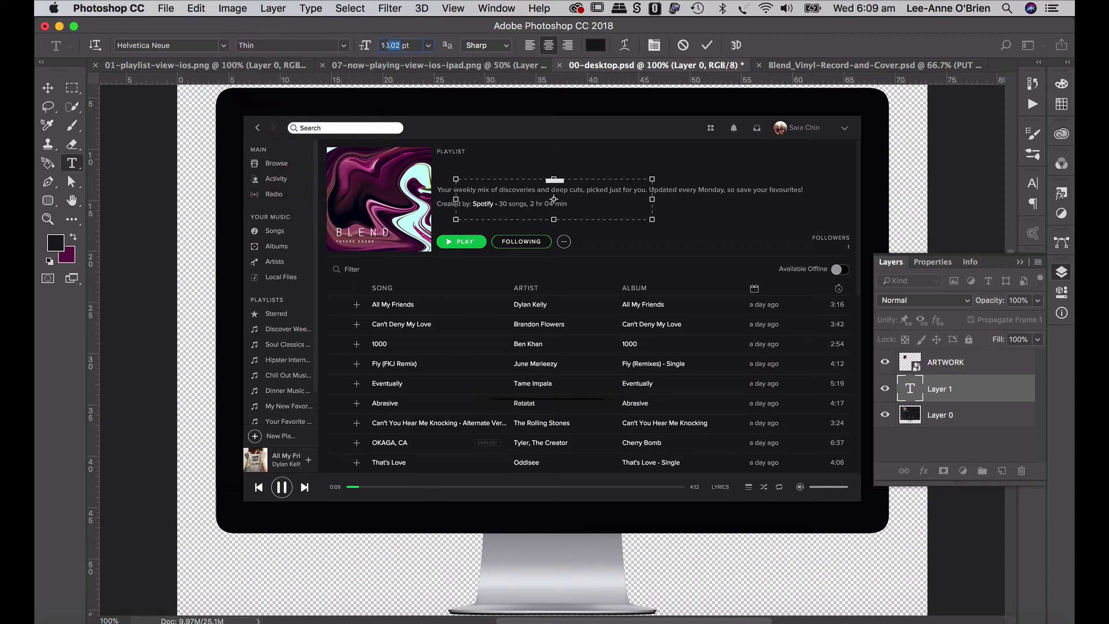
pyautogui.write('67')
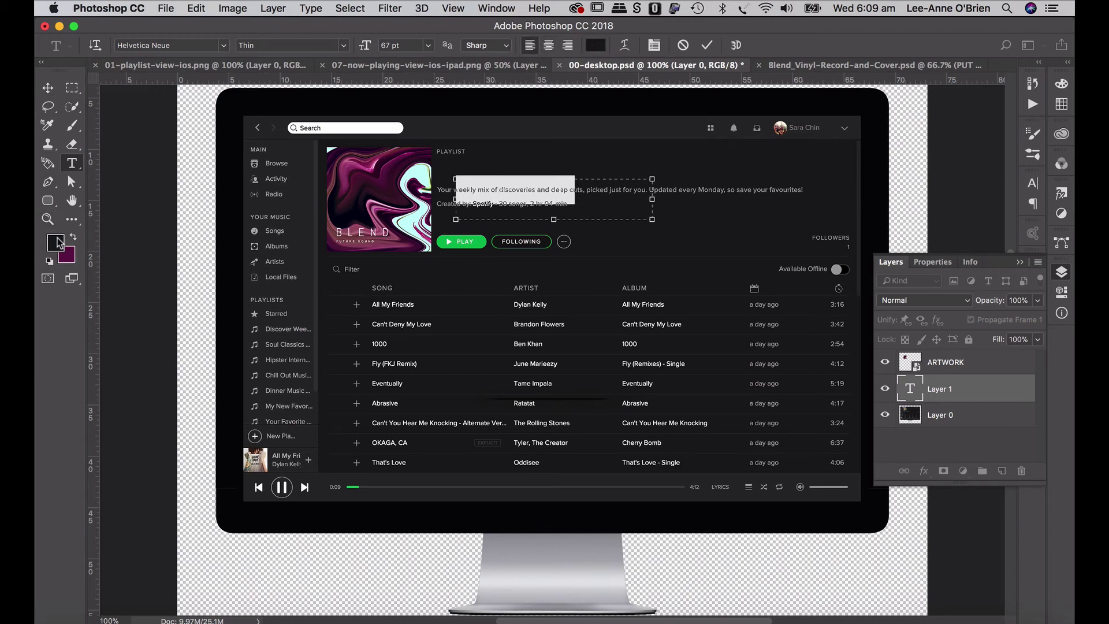
# Step: Set the Blend title's colour to white (ffffff)
pyautogui.click(58, 243)
pyautogui.write('ffffff')
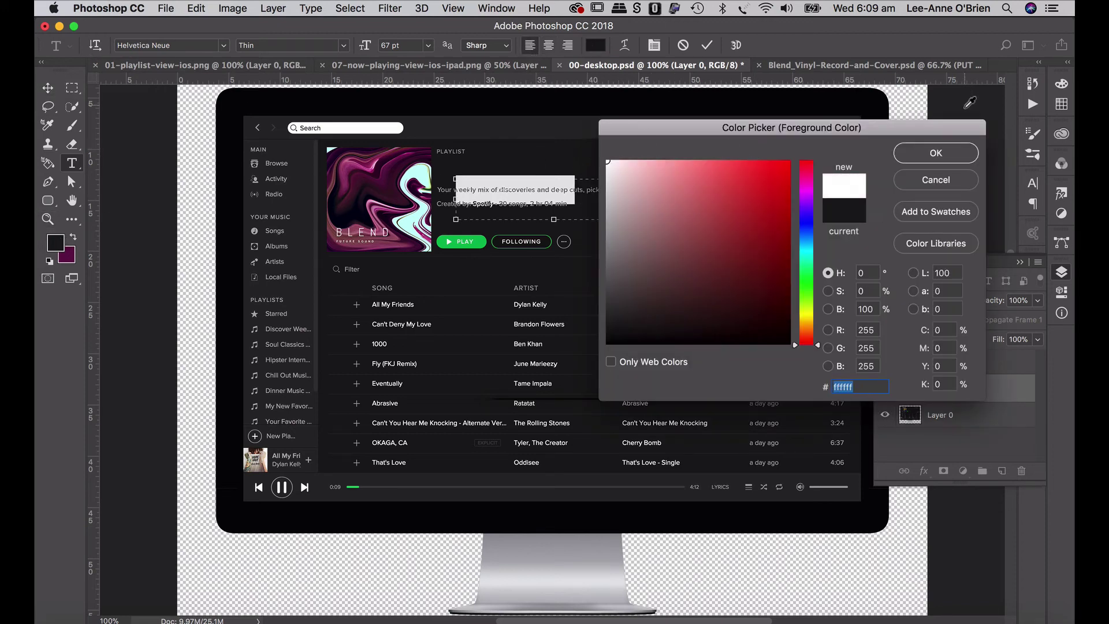
pyautogui.click(928, 154)
# Step: Move the Blend title up above the playlist description and select its text for editing
pyautogui.click(48, 87)
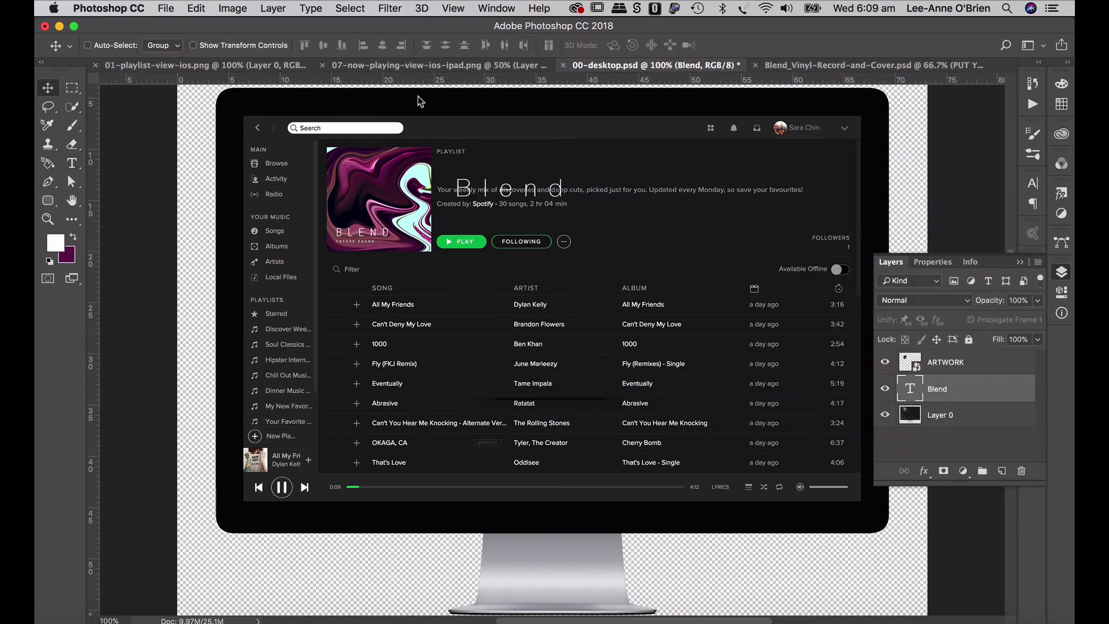
pyautogui.moveTo(532, 195); pyautogui.dragTo(513, 179)
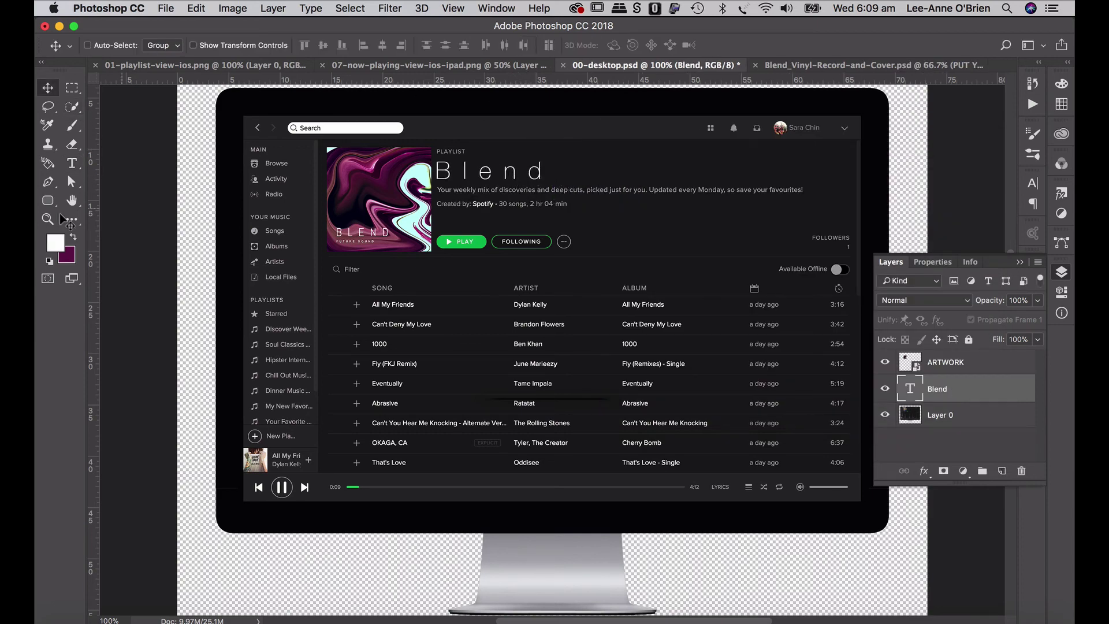
pyautogui.click(71, 162)
pyautogui.moveTo(535, 171); pyautogui.dragTo(471, 175)
# Step: Select the word Blend and set its tracking to 0 in the Character panel
pyautogui.doubleClick(471, 175)
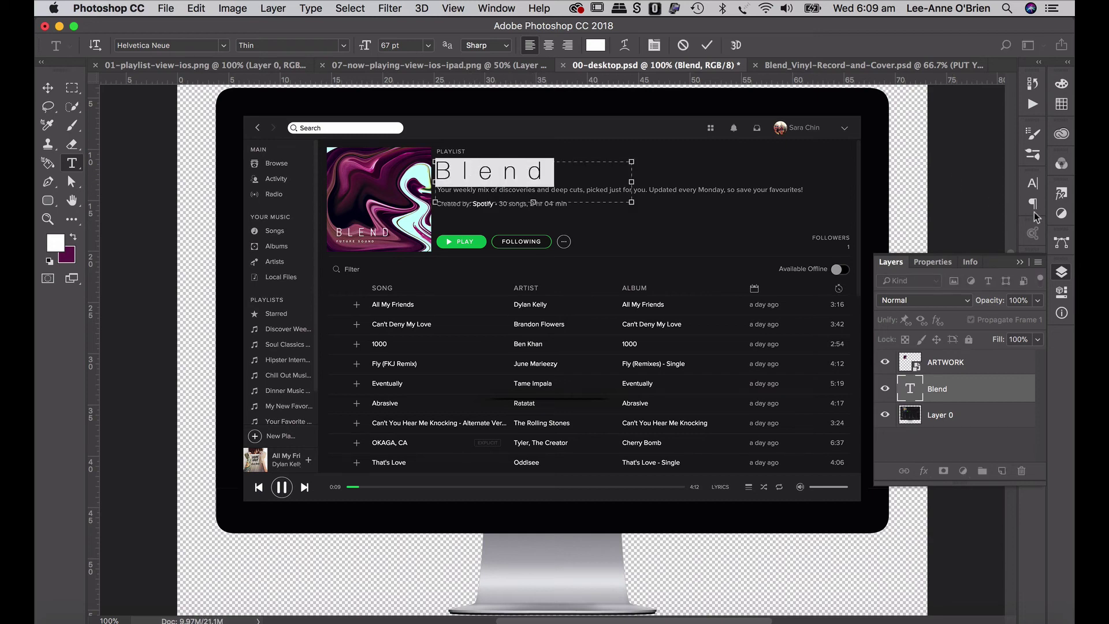
pyautogui.click(1033, 184)
pyautogui.click(1007, 236)
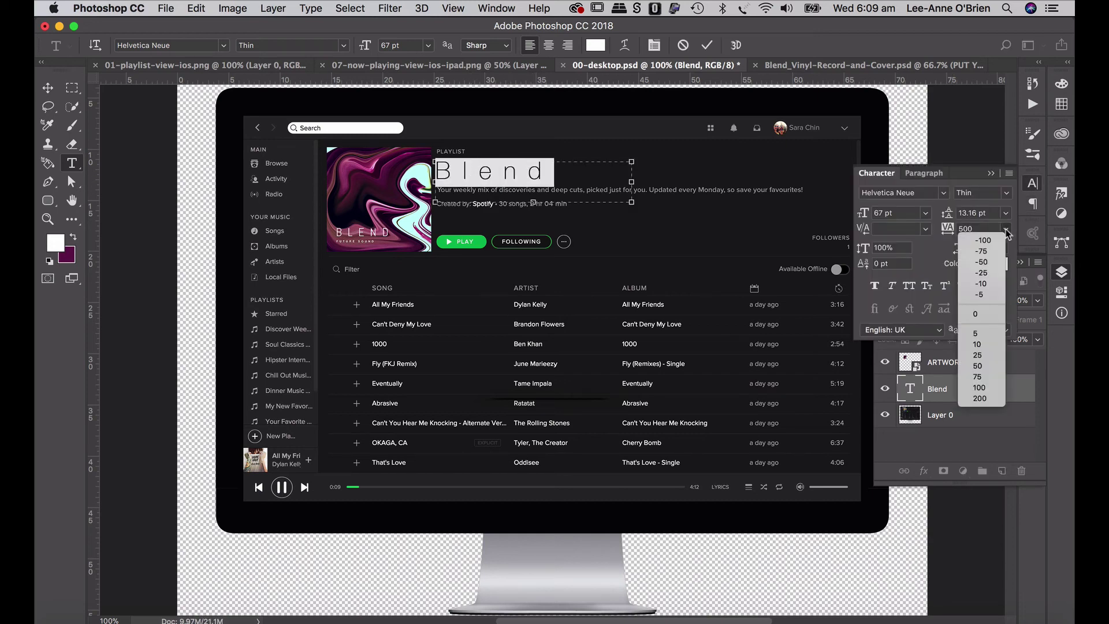
pyautogui.click(989, 319)
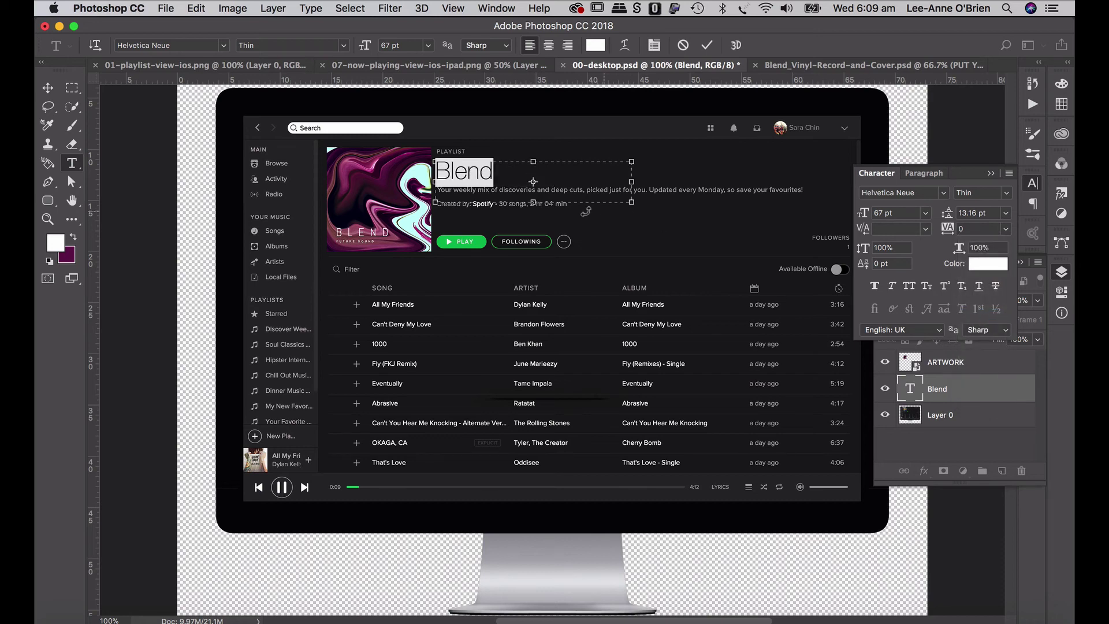
# Step: Append ' - Future Sound' to the title, widen the box to one line, and commit
pyautogui.click(495, 171)
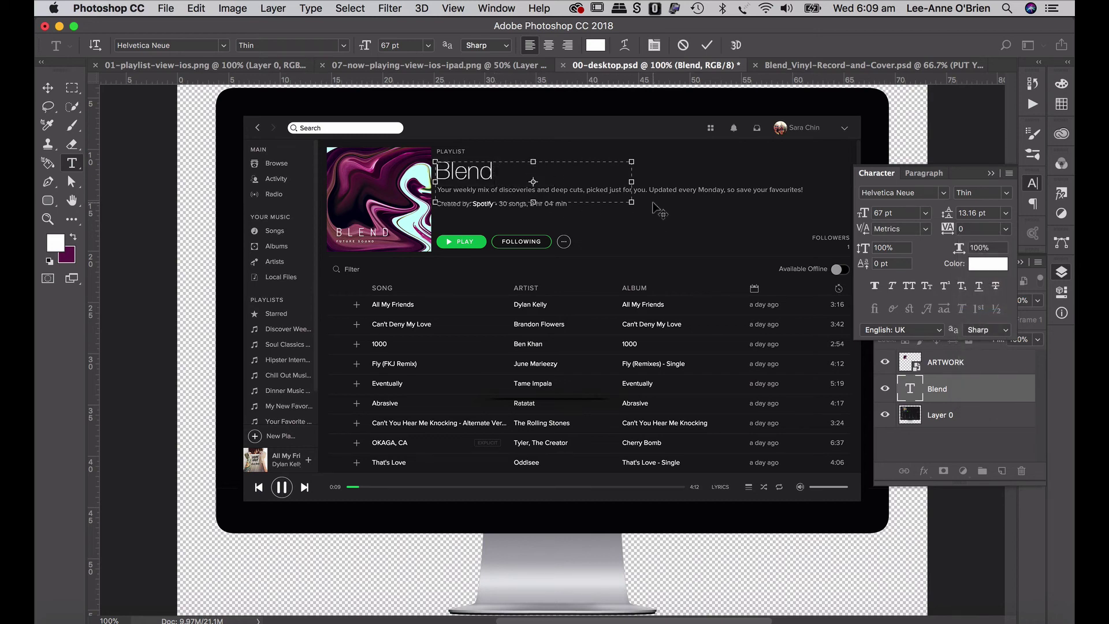
pyautogui.write('- F')
pyautogui.write('uti')
pyautogui.write('re Sound')
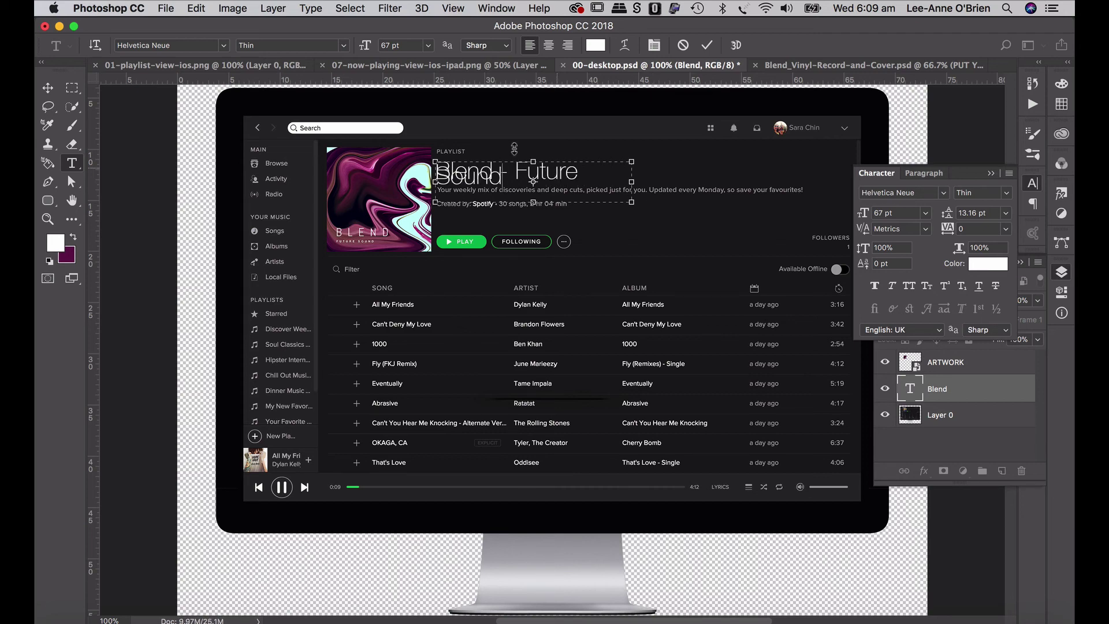
pyautogui.moveTo(634, 202); pyautogui.dragTo(714, 193)
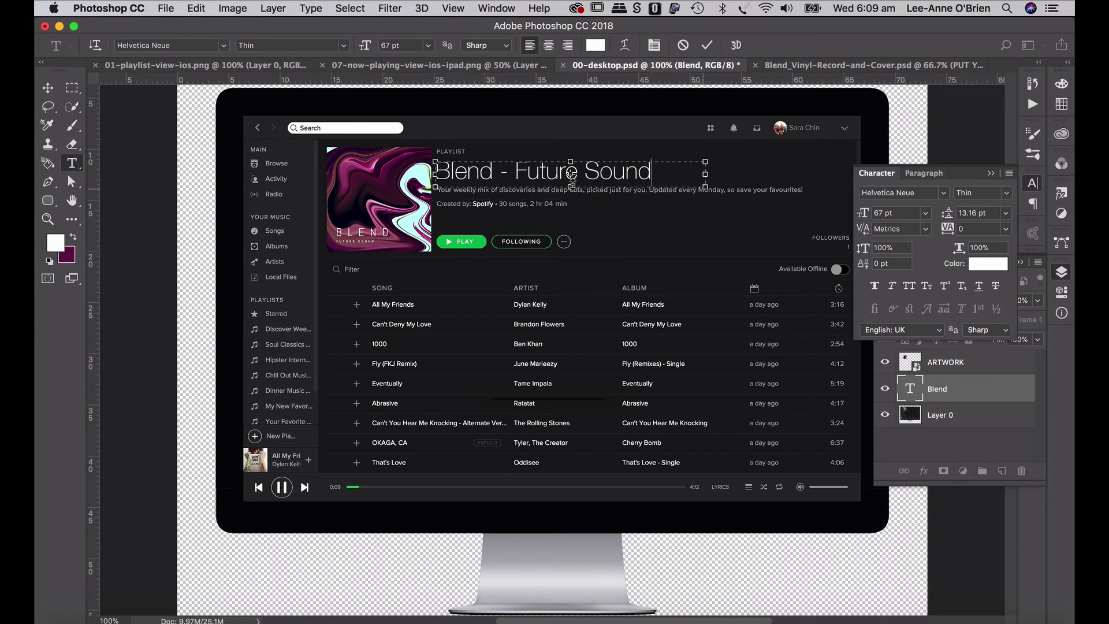
pyautogui.click(48, 88)
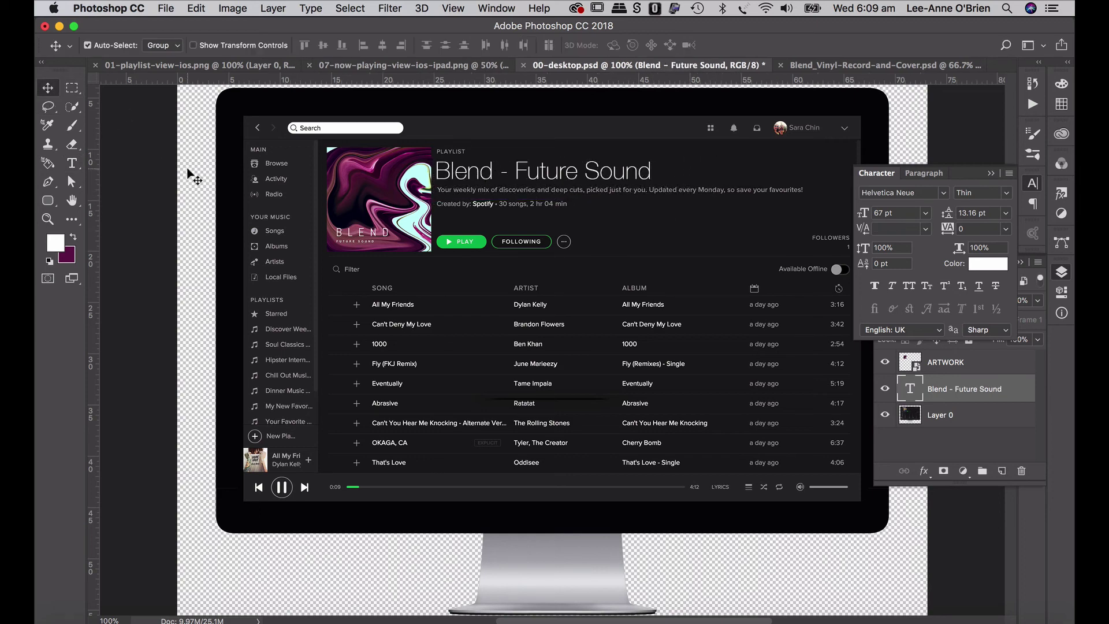
# Step: Save the desktop mockup, then place and shrink the library's BLEND ARTWORK graphic on the iPad canvas
pyautogui.press('super+s')
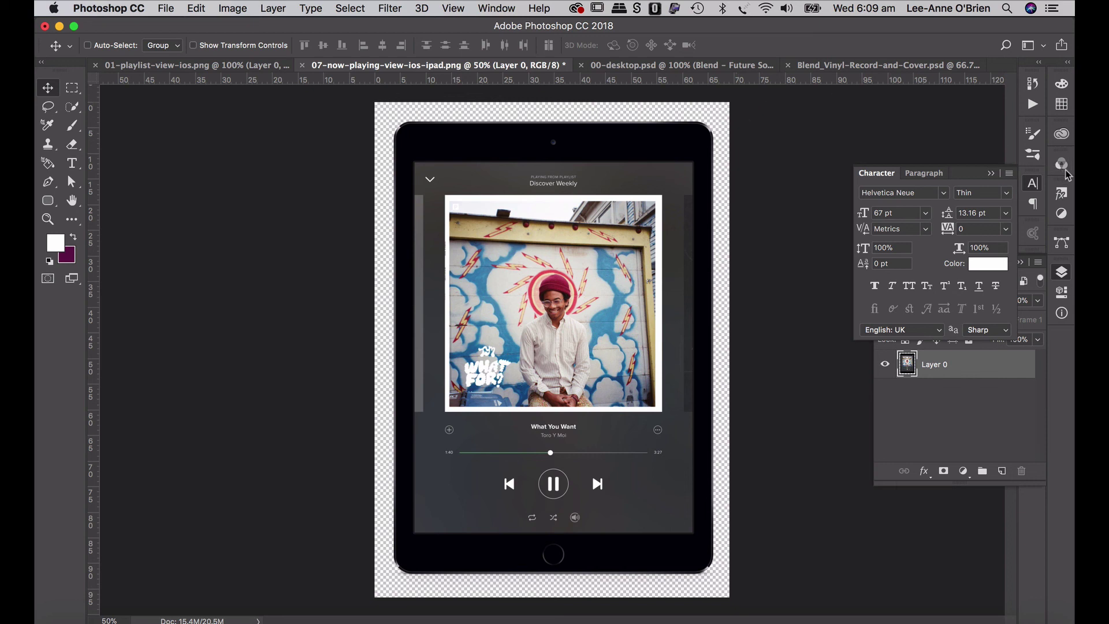
pyautogui.click(1061, 136)
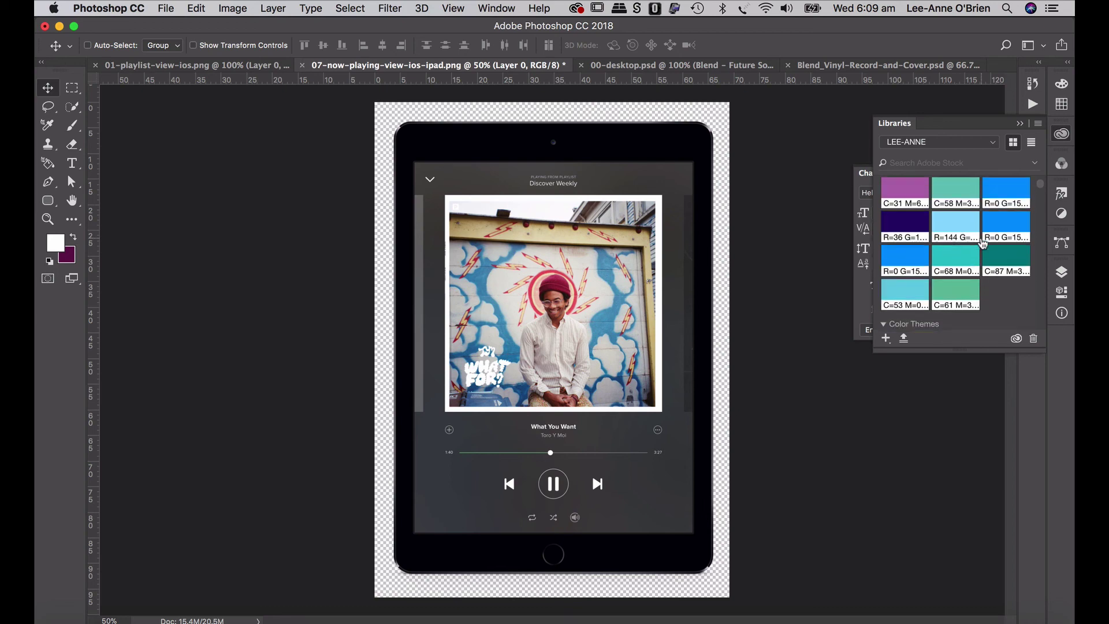
pyautogui.scroll(-5, 983, 242)
pyautogui.moveTo(989, 243); pyautogui.dragTo(575, 286)
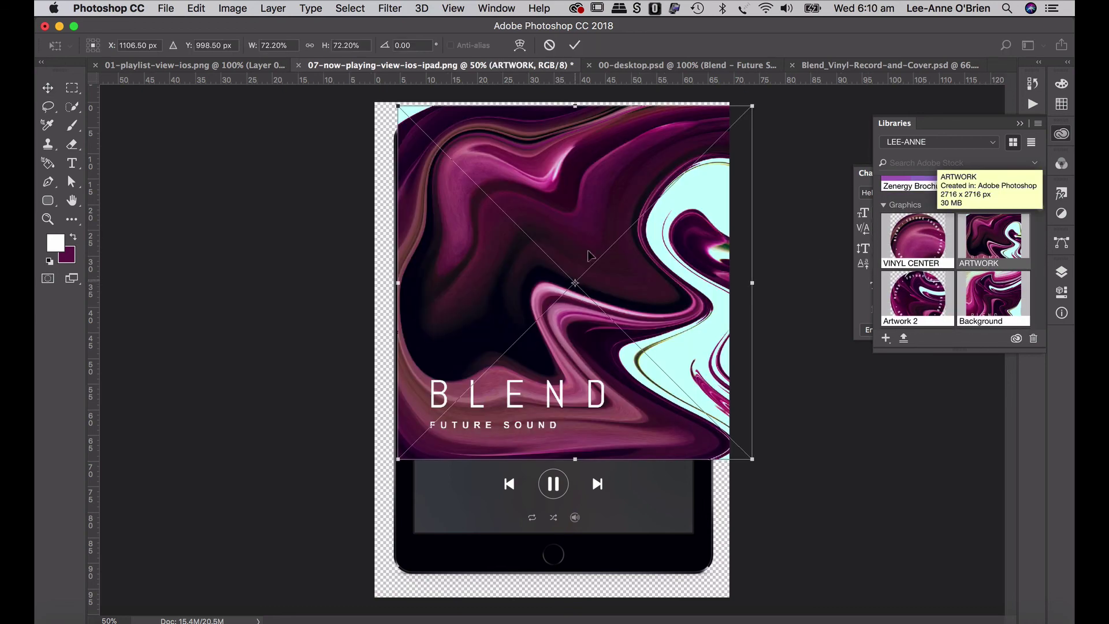
pyautogui.moveTo(753, 107); pyautogui.dragTo(646, 207)
pyautogui.press('Return')
# Step: Undo that placement and re-place the ARTWORK graphic as a layer above Layer 0
pyautogui.press('super+z')
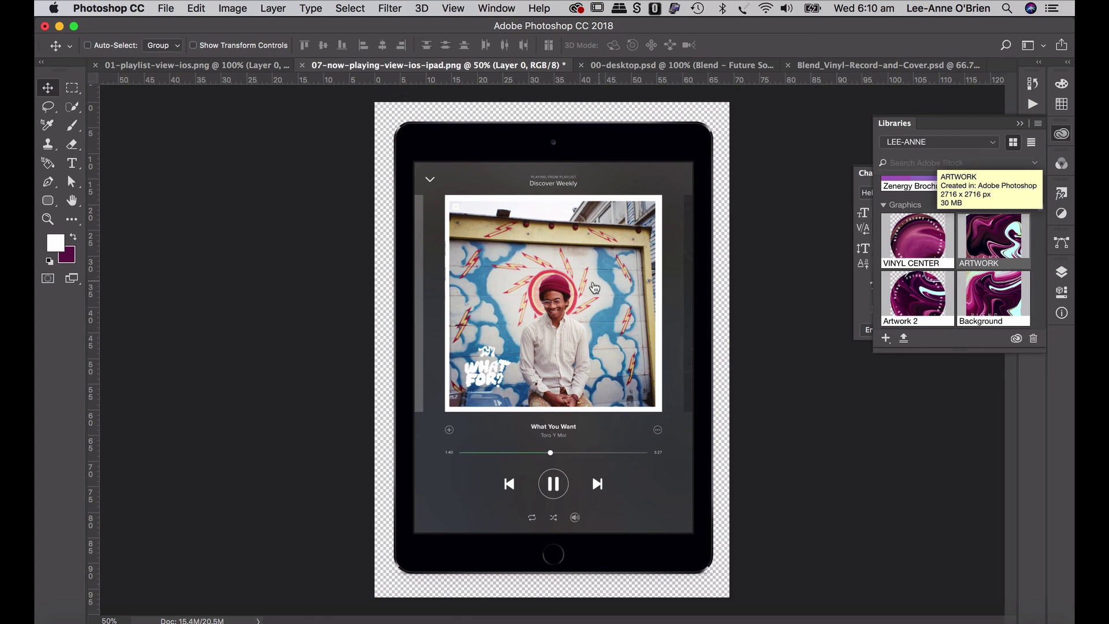
pyautogui.moveTo(590, 289); pyautogui.dragTo(590, 285)
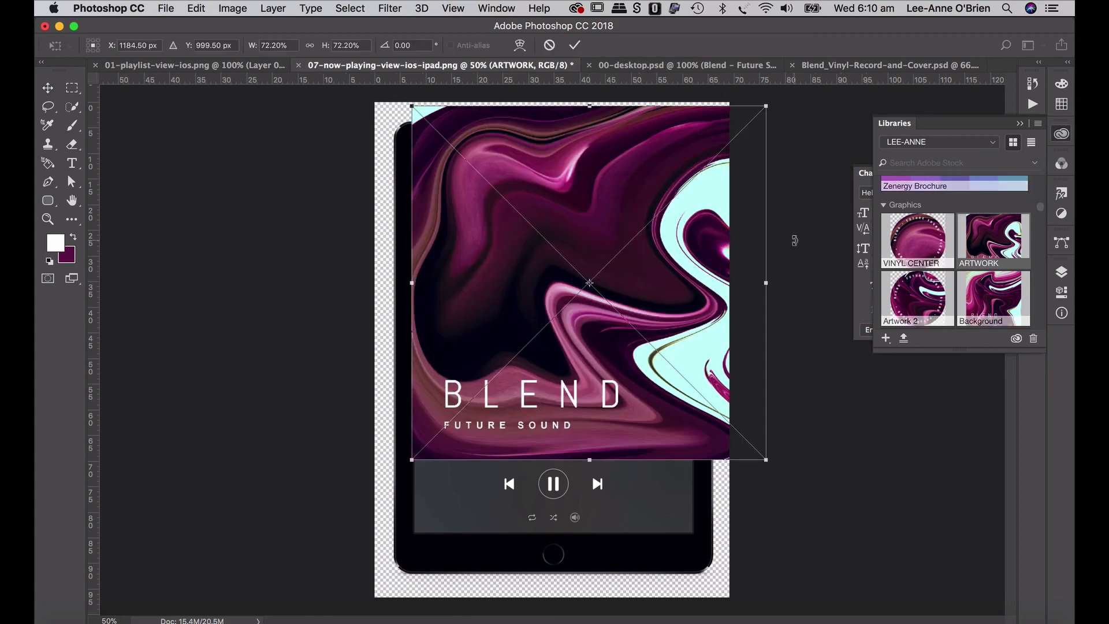
pyautogui.press('Return')
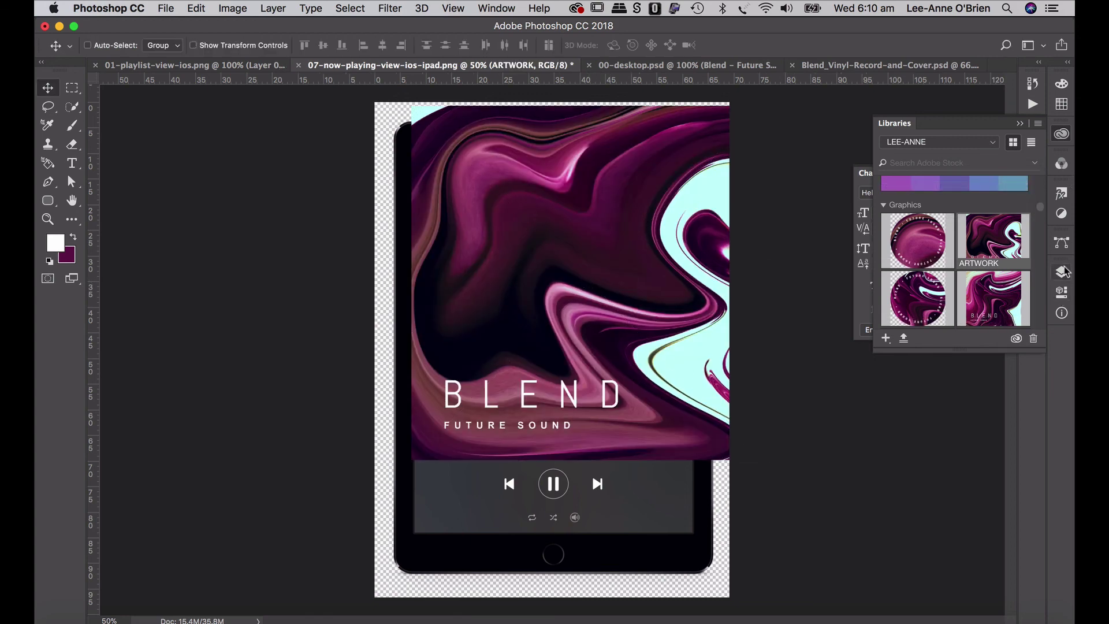
pyautogui.click(1062, 272)
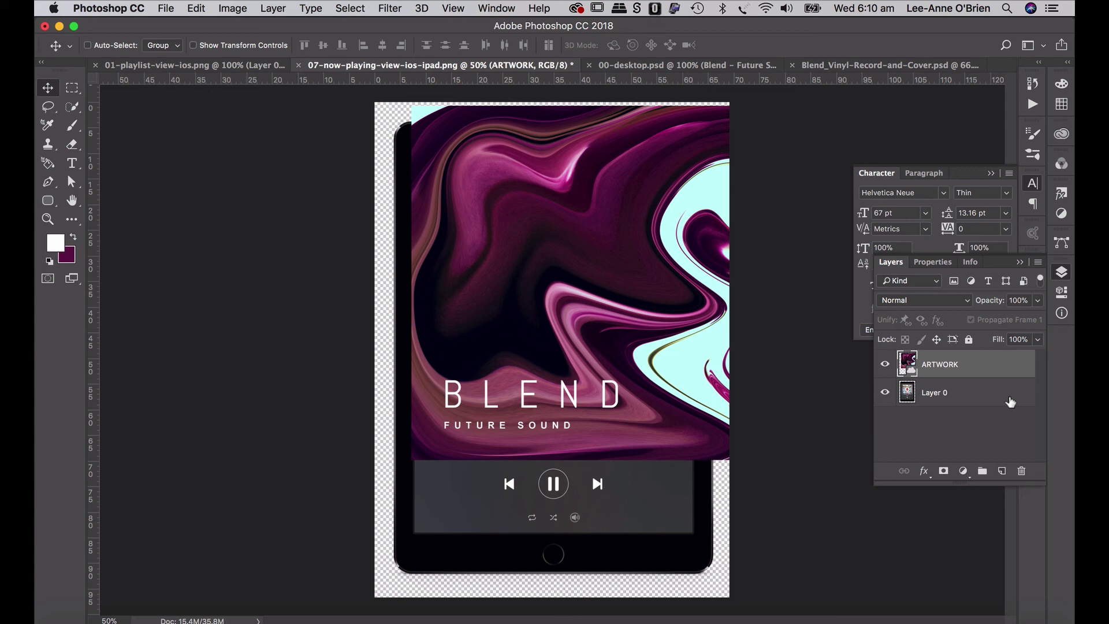
# Step: Convert ARTWORK to a smart object, scale it to about 59% and move it into the album cover square
pyautogui.click(1038, 263)
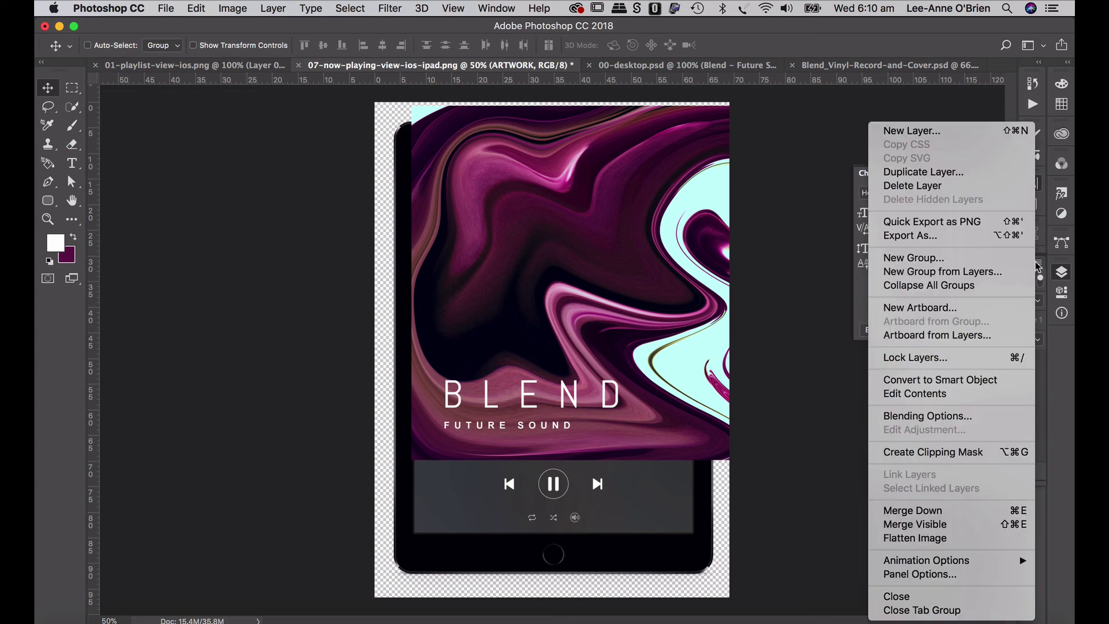
pyautogui.click(994, 380)
pyautogui.moveTo(659, 361); pyautogui.dragTo(691, 308)
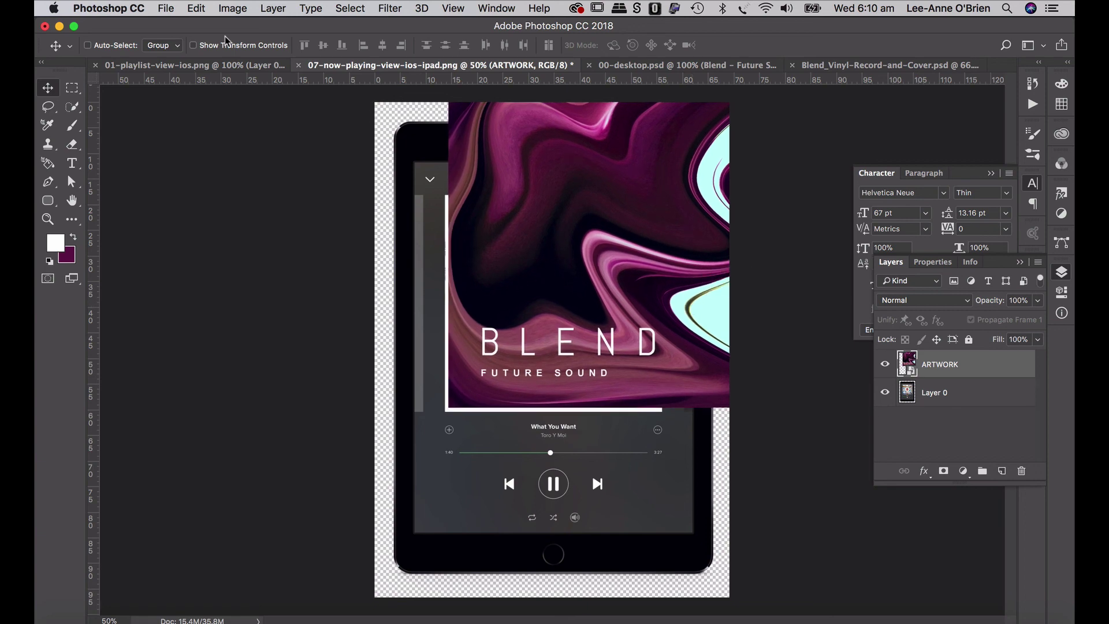
pyautogui.click(197, 8)
pyautogui.moveTo(240, 329)
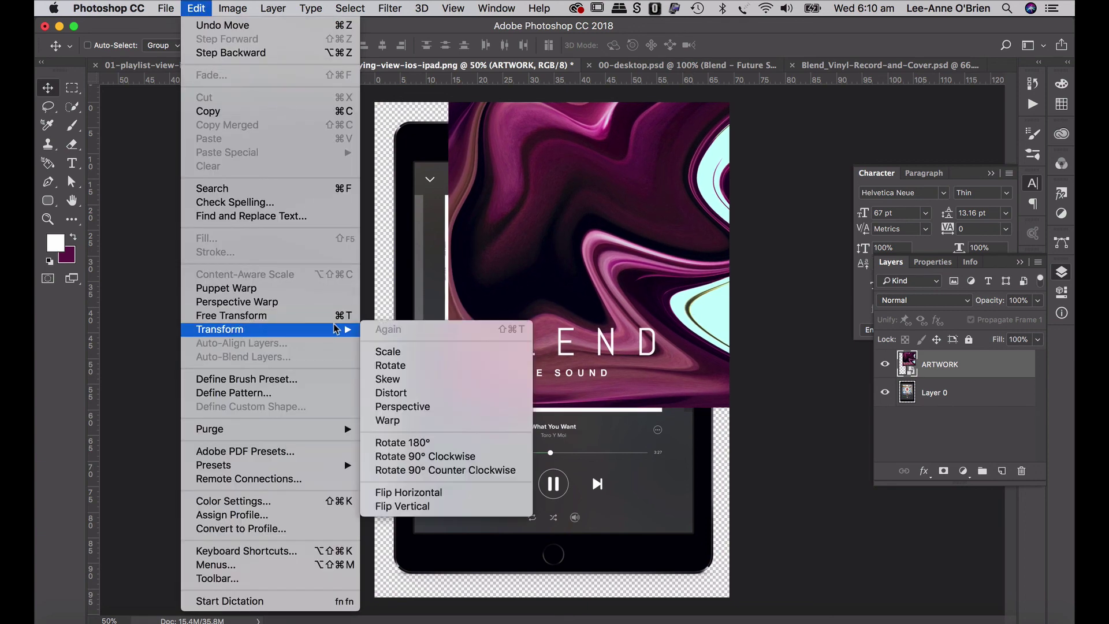
pyautogui.click(386, 351)
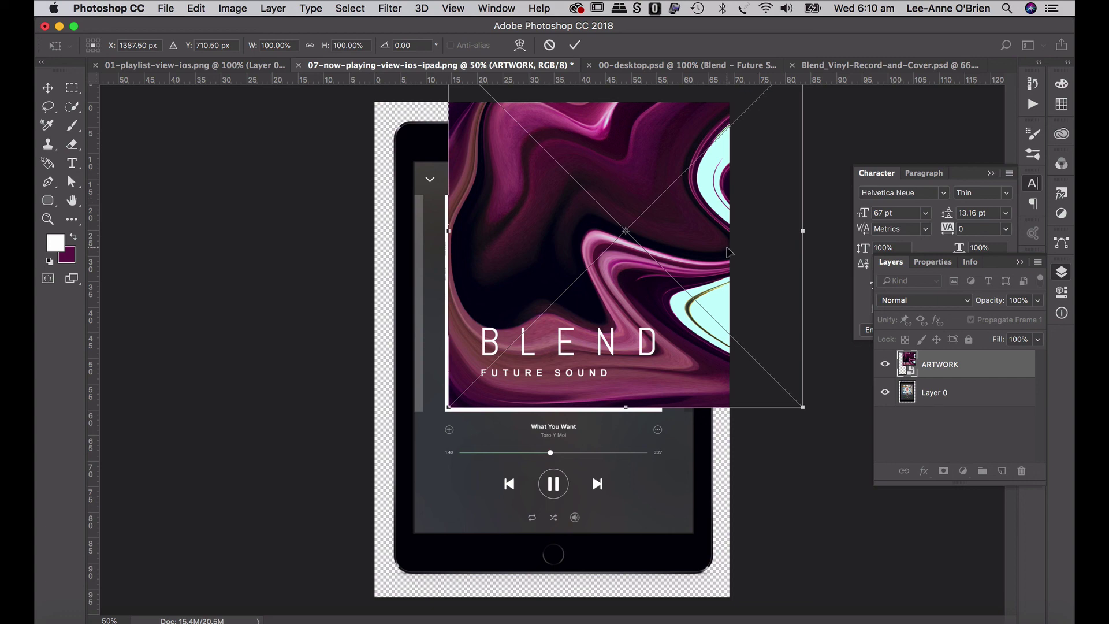
pyautogui.moveTo(811, 408); pyautogui.dragTo(600, 317)
pyautogui.press('Return')
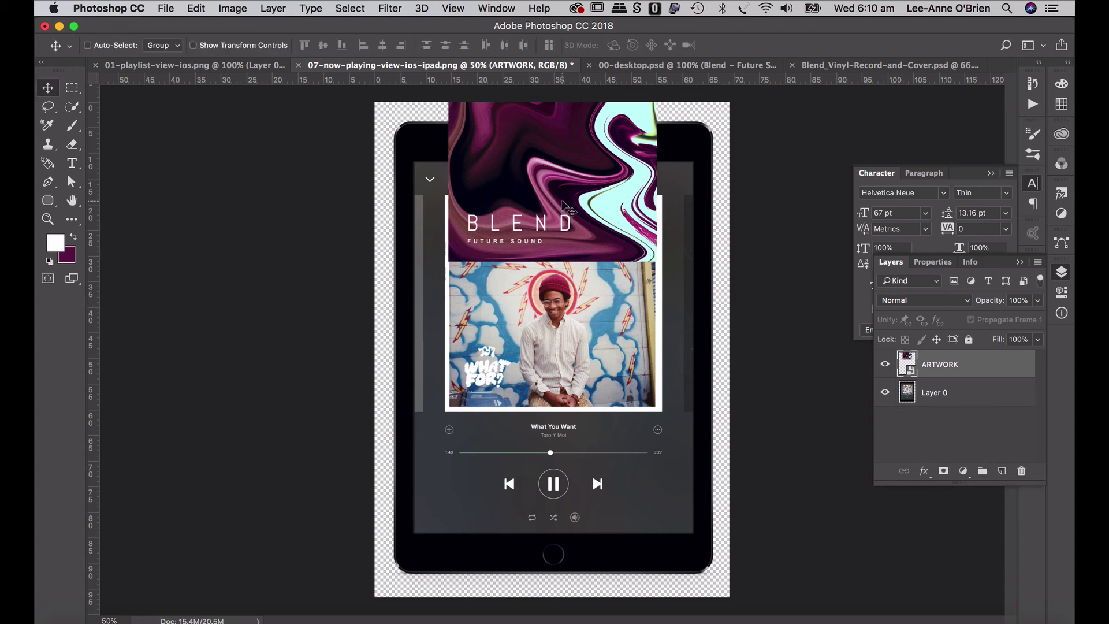
pyautogui.moveTo(566, 222); pyautogui.dragTo(563, 350)
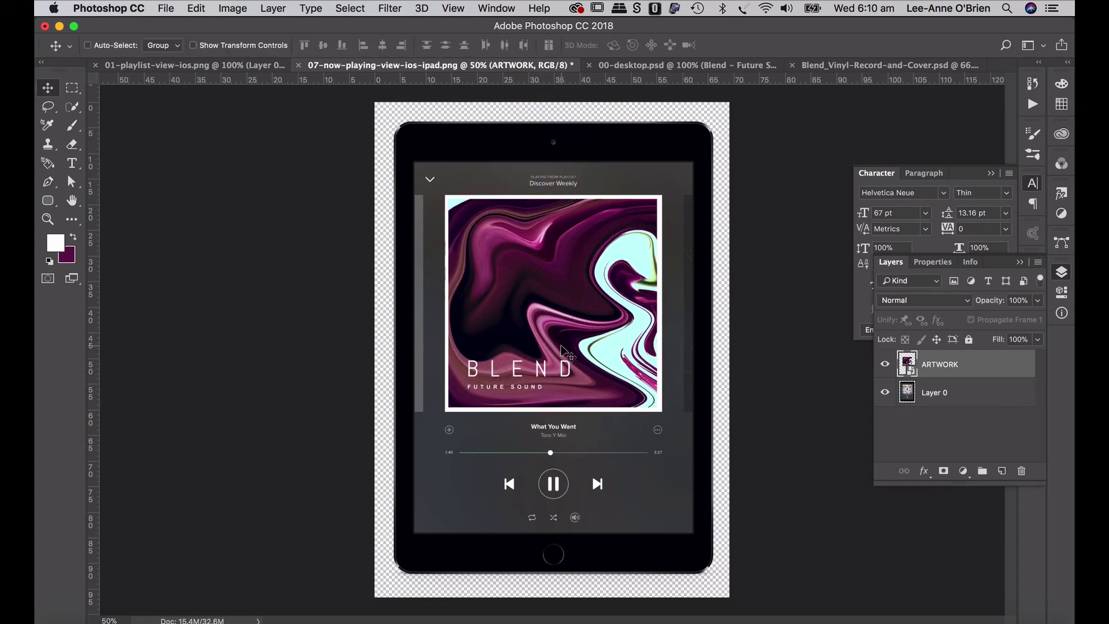
# Step: Save the iPad mockup as 07-now-playing-view-ios-ipad.psd in the Spotify folder
pyautogui.press('super+shift+s')
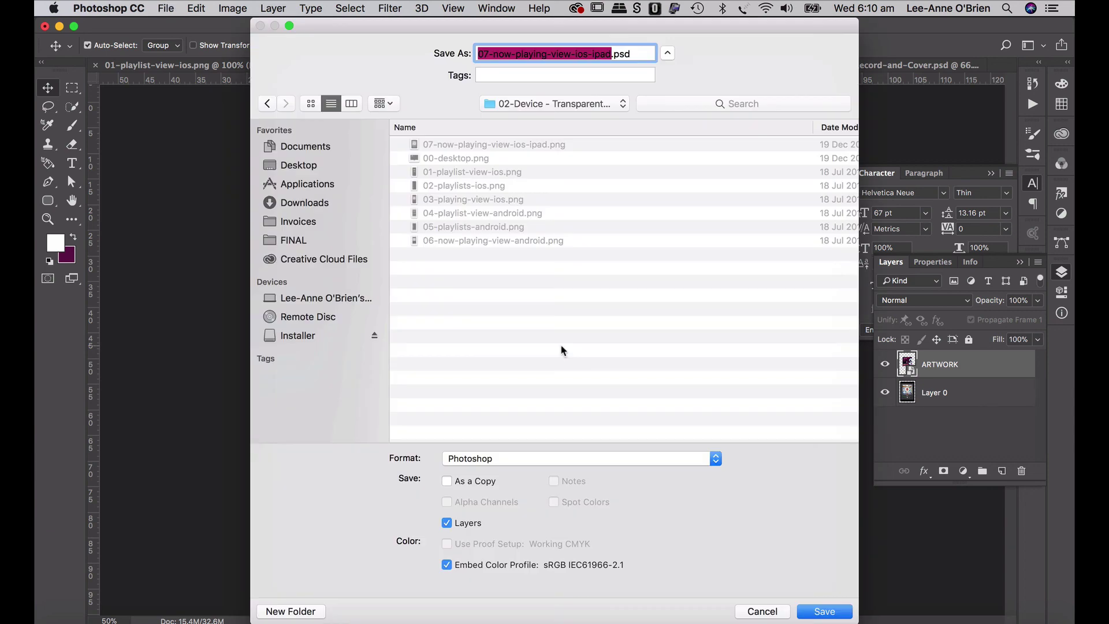
pyautogui.click(293, 242)
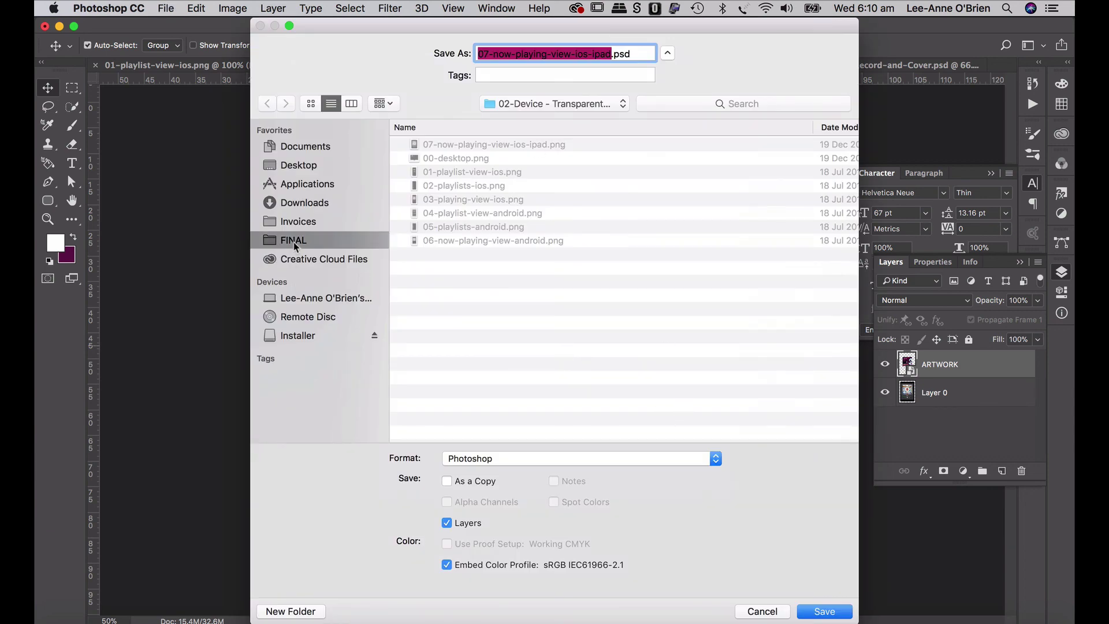
pyautogui.doubleClick(451, 145)
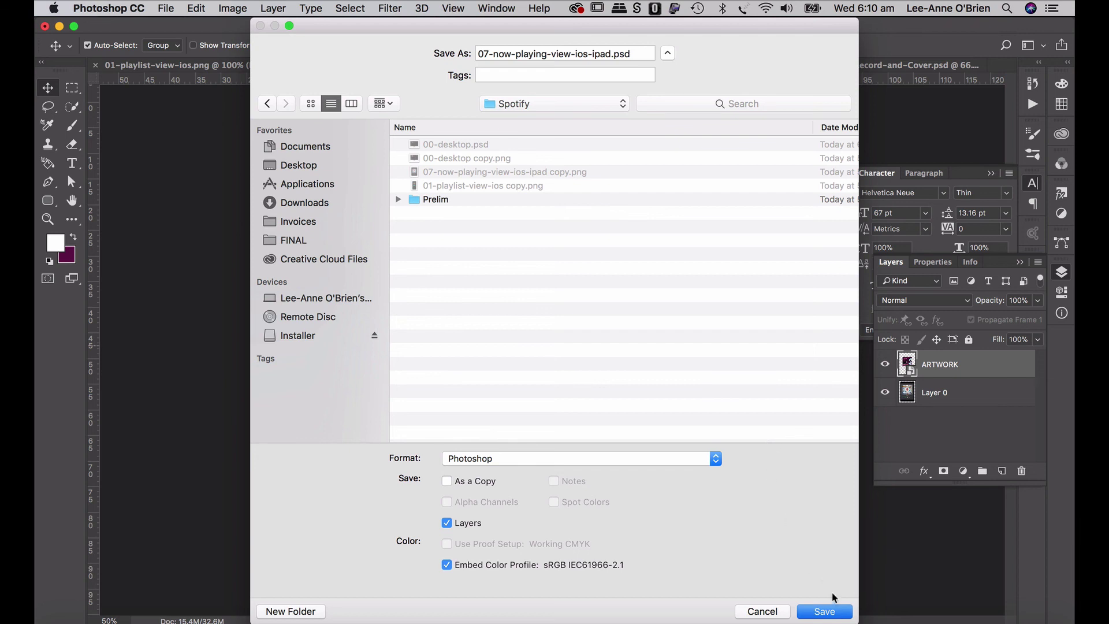
pyautogui.click(826, 612)
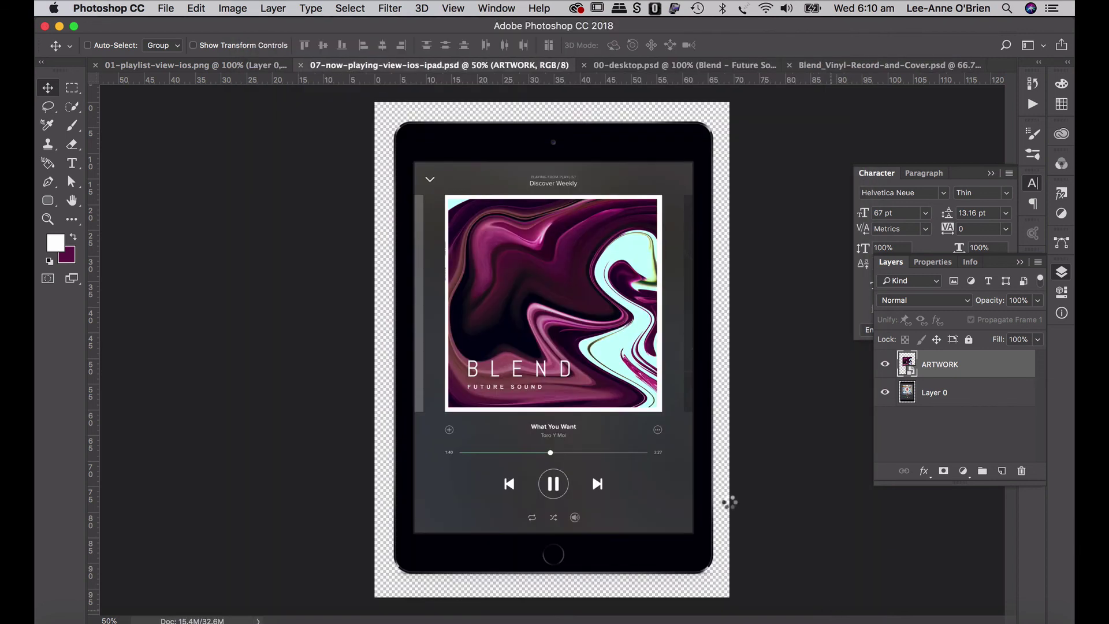
# Step: Review the iPhone, iPad and desktop mockups, finish on the vinyl record mockup, and collapse the Character and Layers panels
pyautogui.click(205, 67)
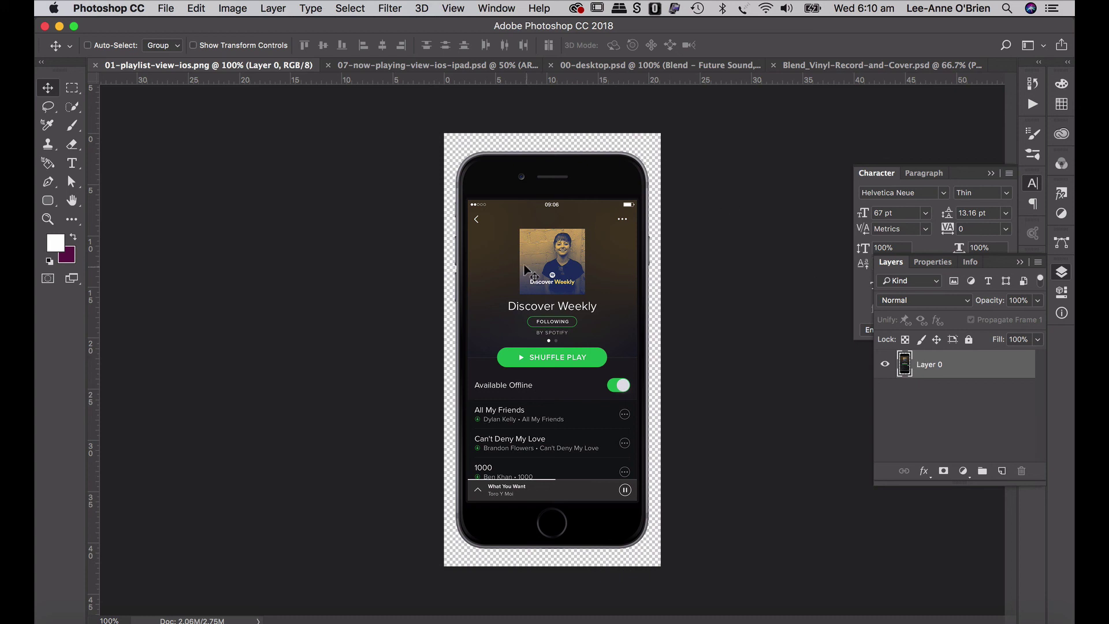
pyautogui.click(450, 68)
pyautogui.click(696, 68)
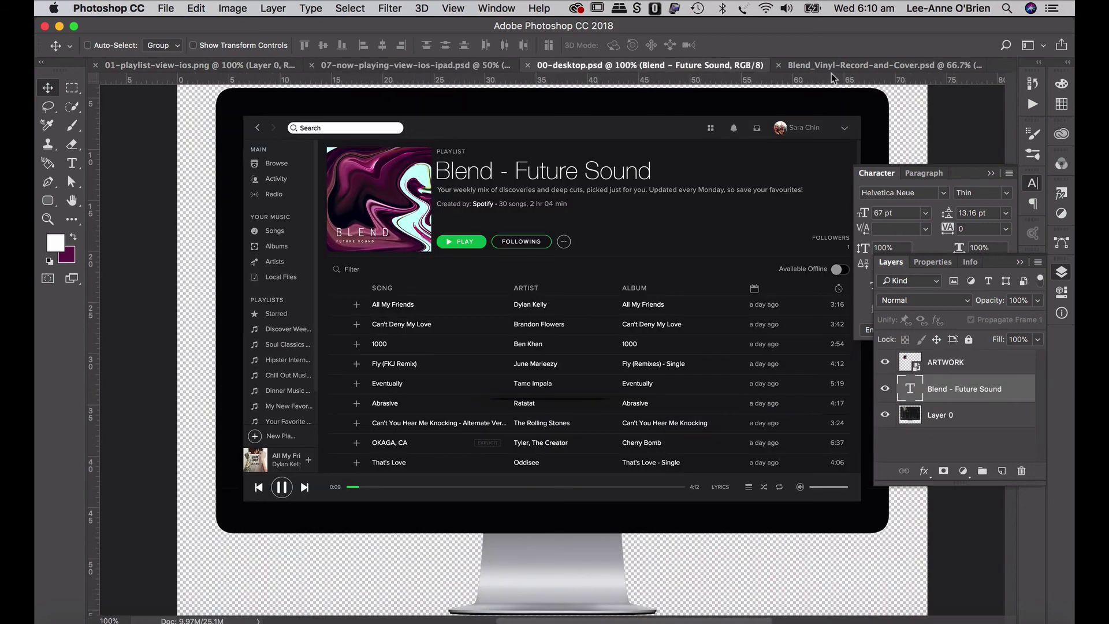
pyautogui.click(837, 66)
pyautogui.click(991, 173)
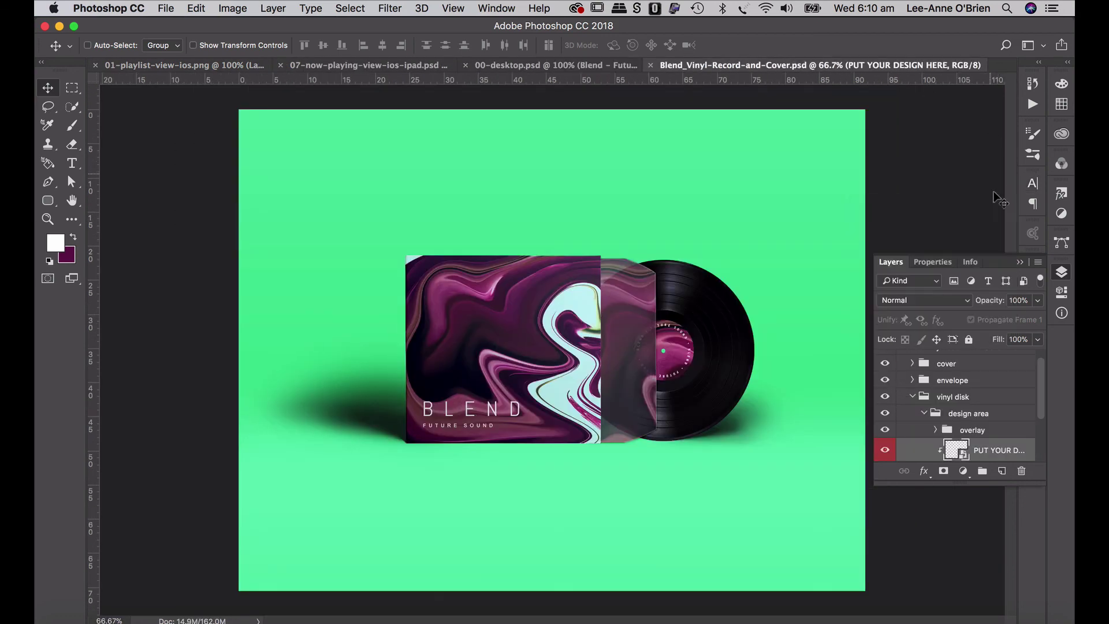
pyautogui.click(1020, 262)
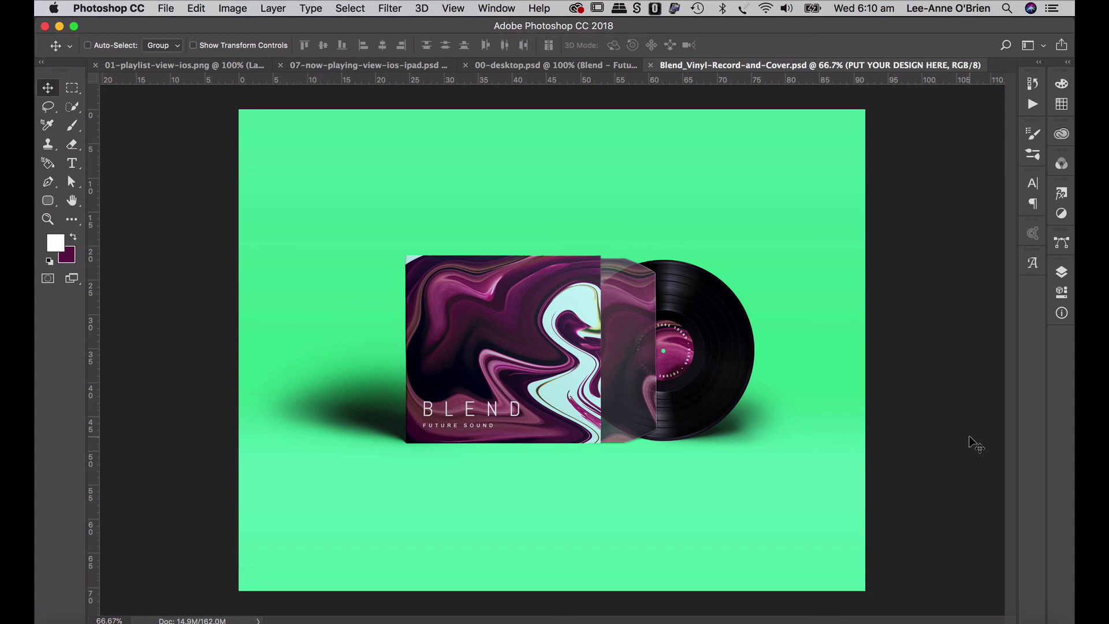